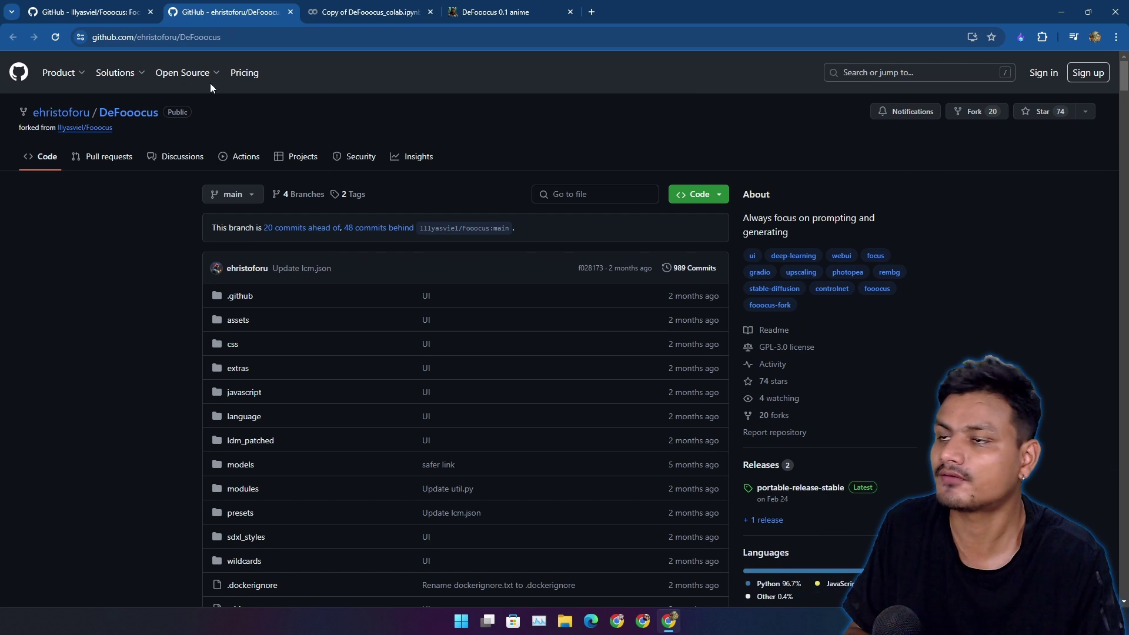
Compare the original Fooocus repository with the DeFooocus fork, scrolling through each page
left_click(88, 11)
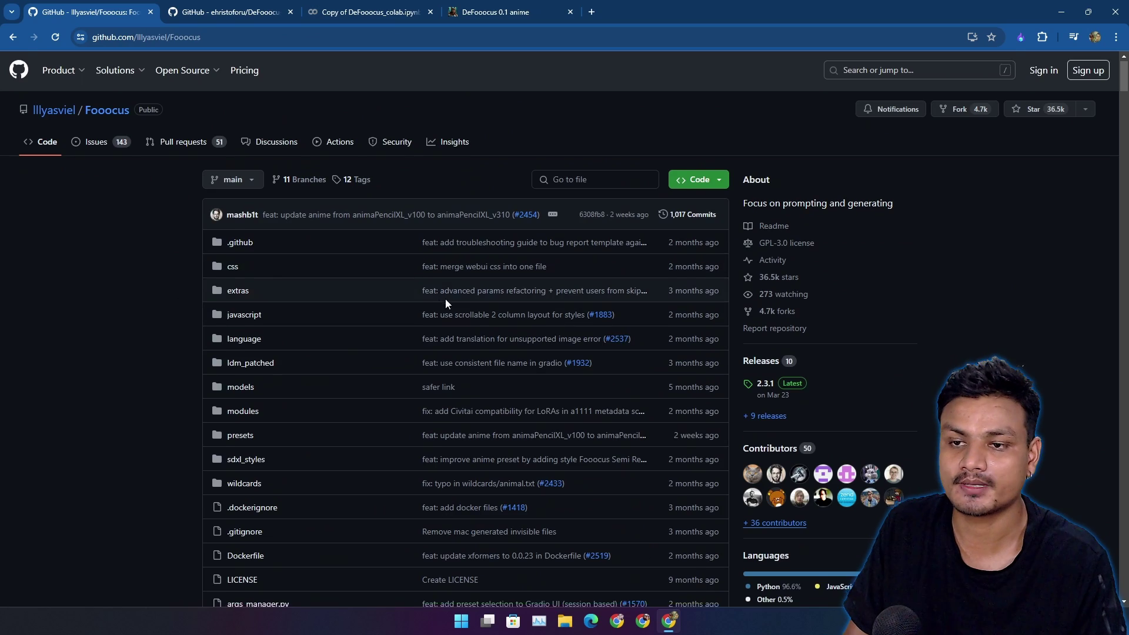
scroll(446, 297, "down", 4)
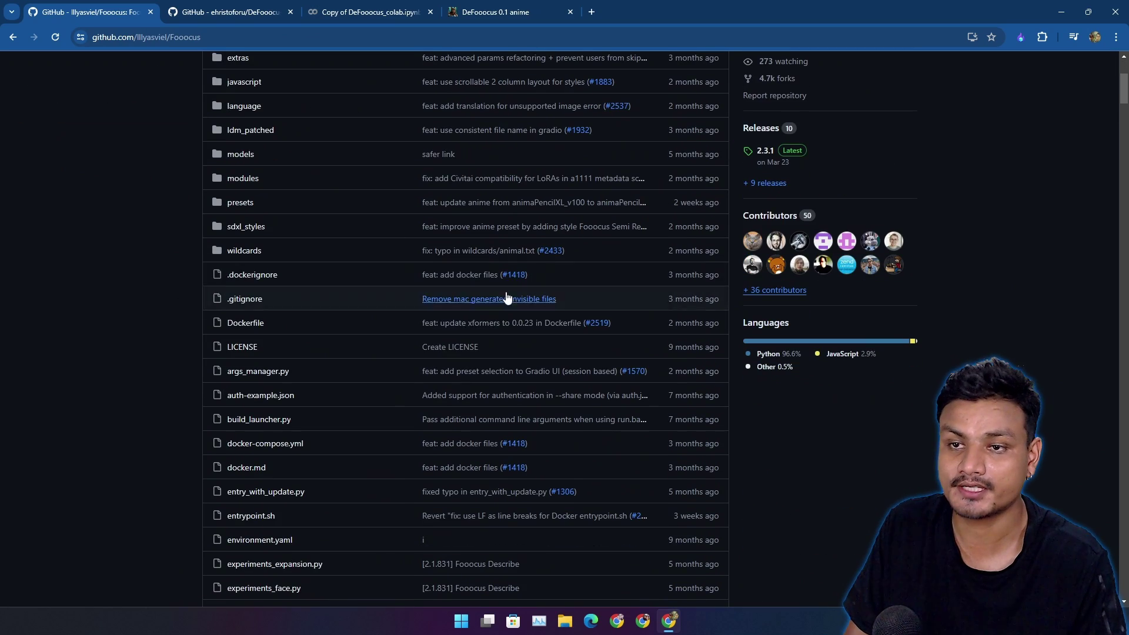
scroll(406, 347, "down", 10)
left_click(229, 12)
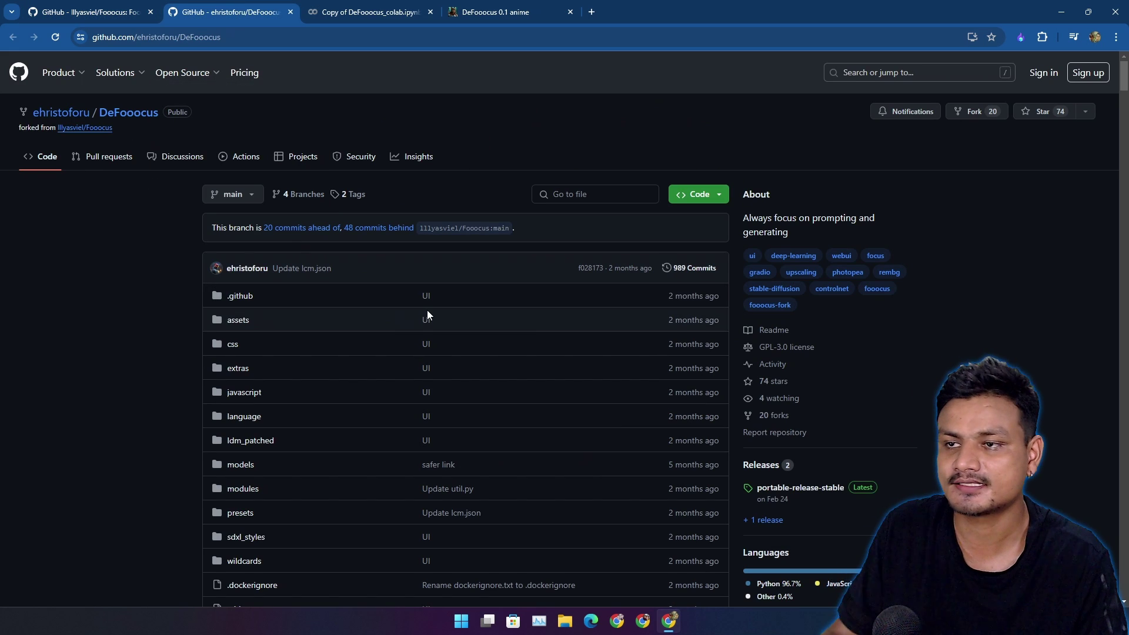
left_click(106, 15)
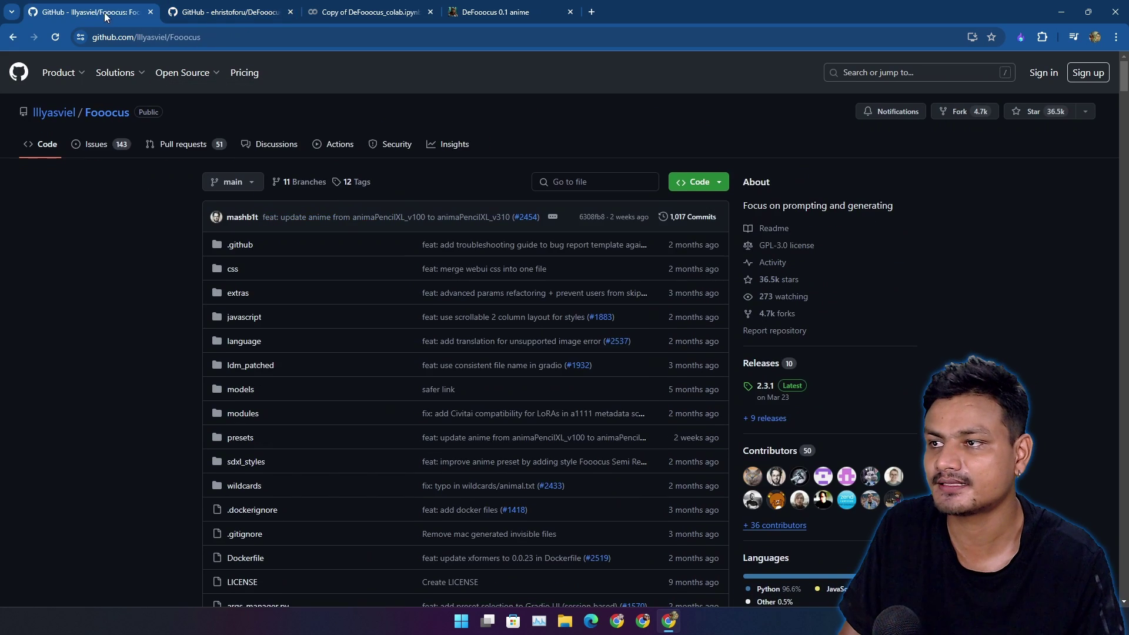
left_click(253, 15)
left_click(117, 12)
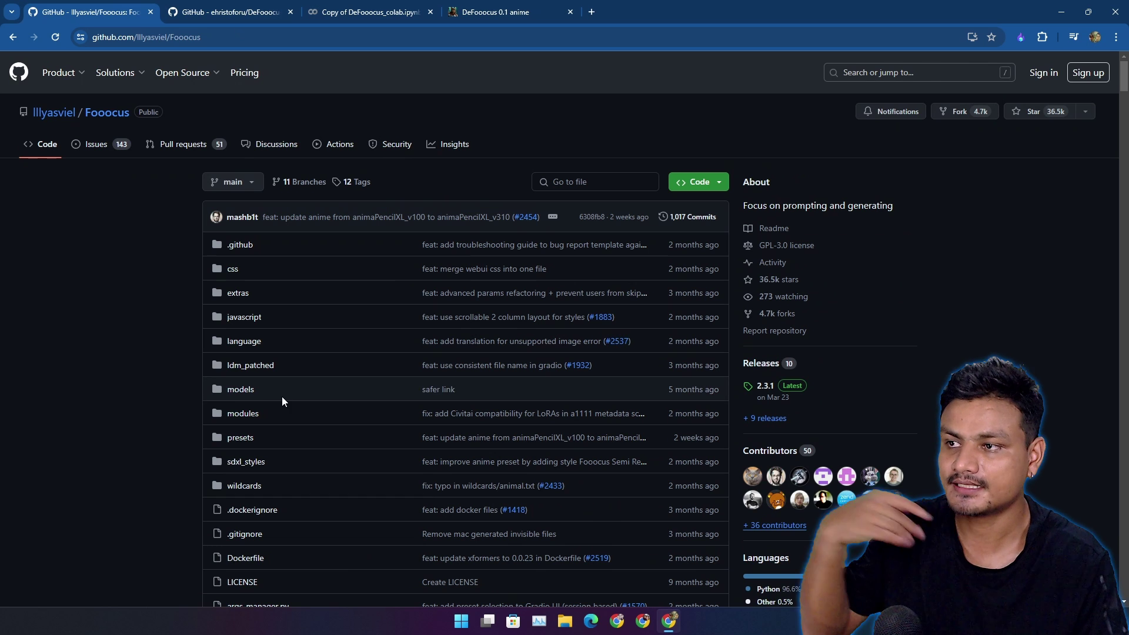
left_click(250, 19)
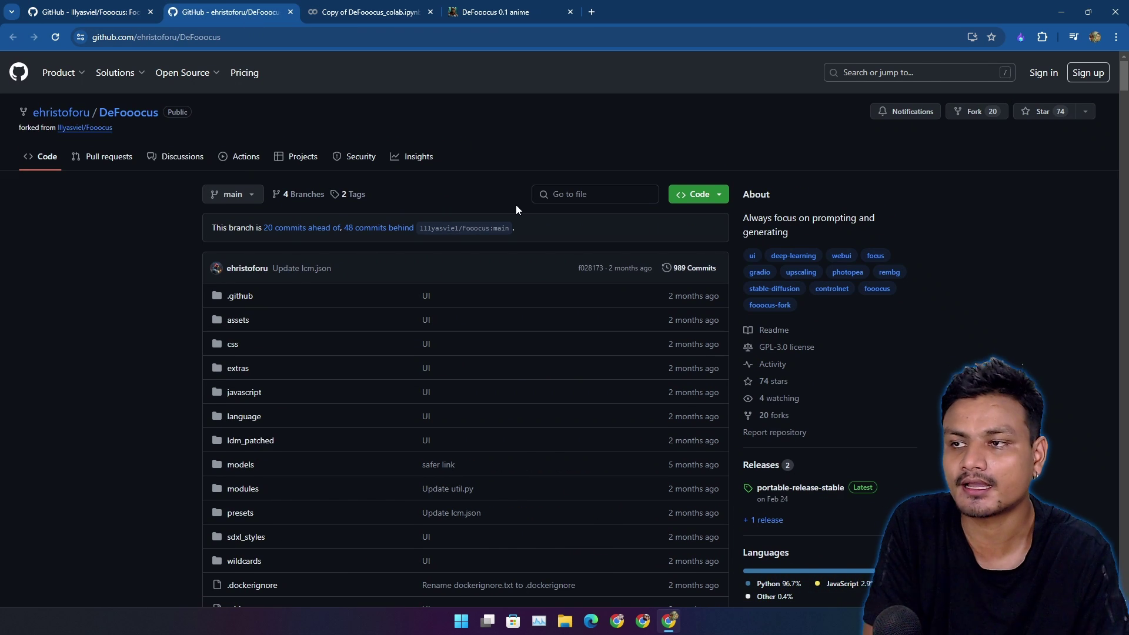
scroll(348, 334, "down", 15)
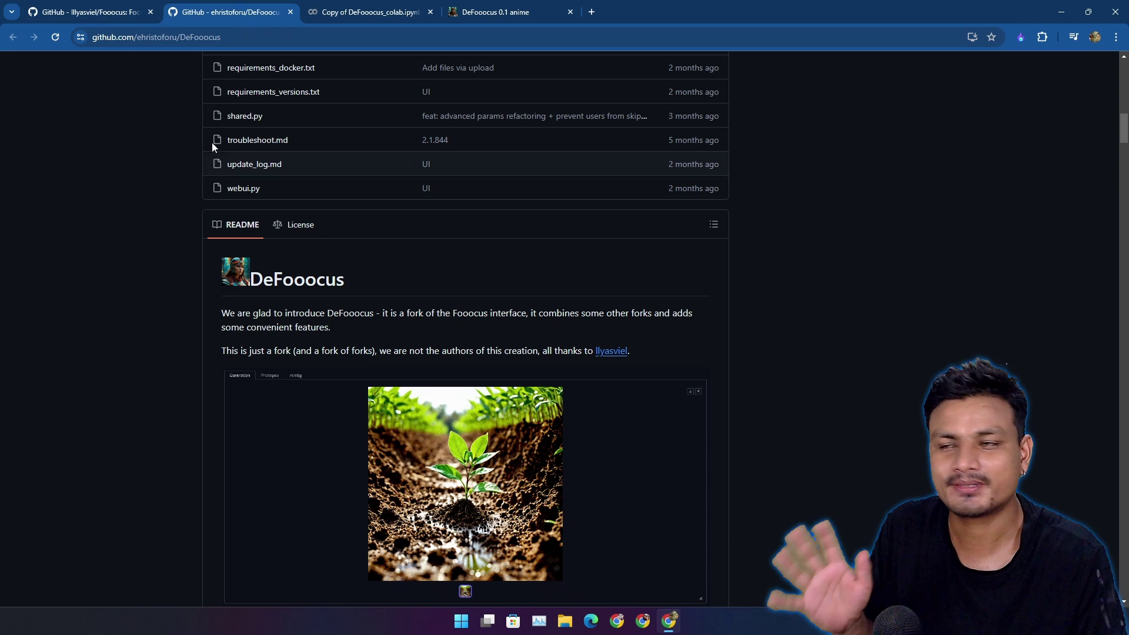
Check the original Fooocus page once more, then stay on the DeFooocus fork's file list
left_click(100, 12)
left_click(228, 12)
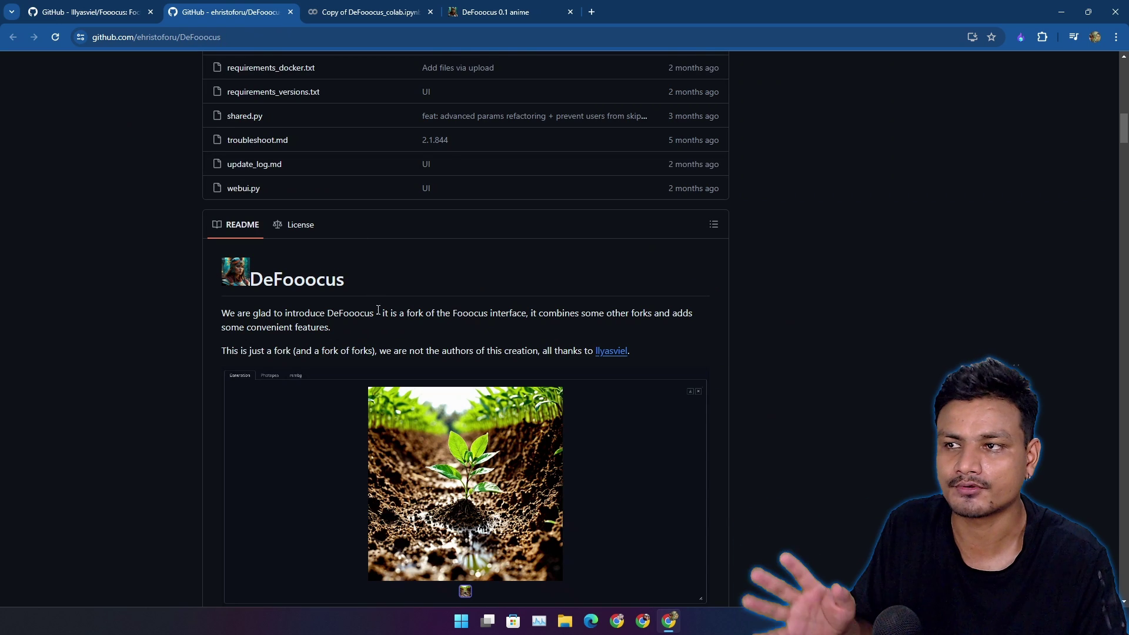
left_click(135, 13)
scroll(353, 347, "up", 7)
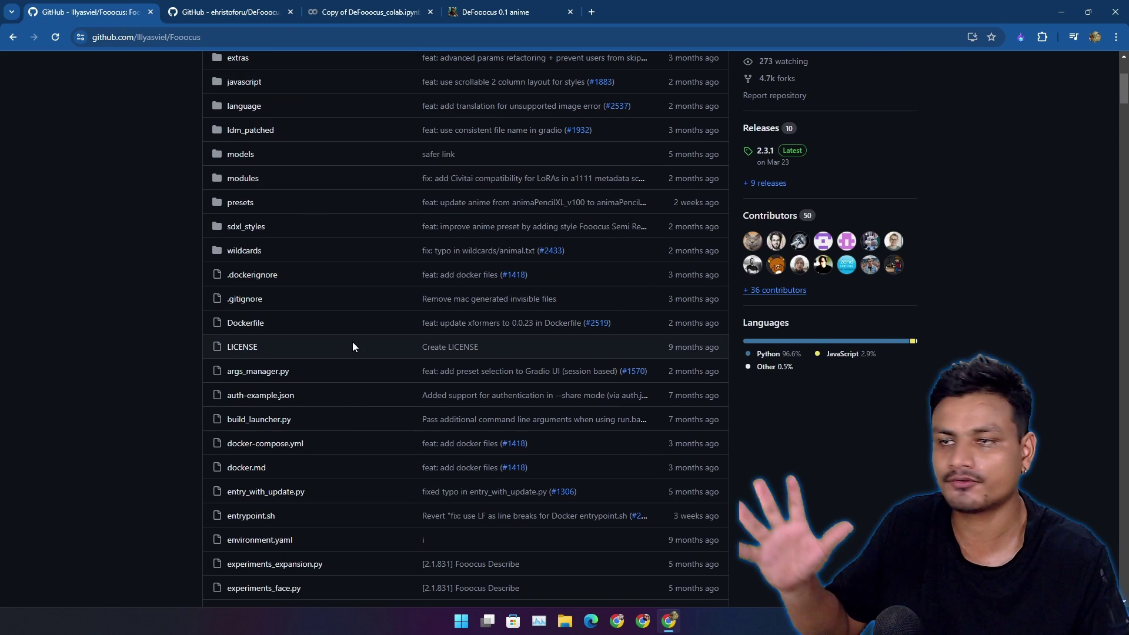
left_click(210, 13)
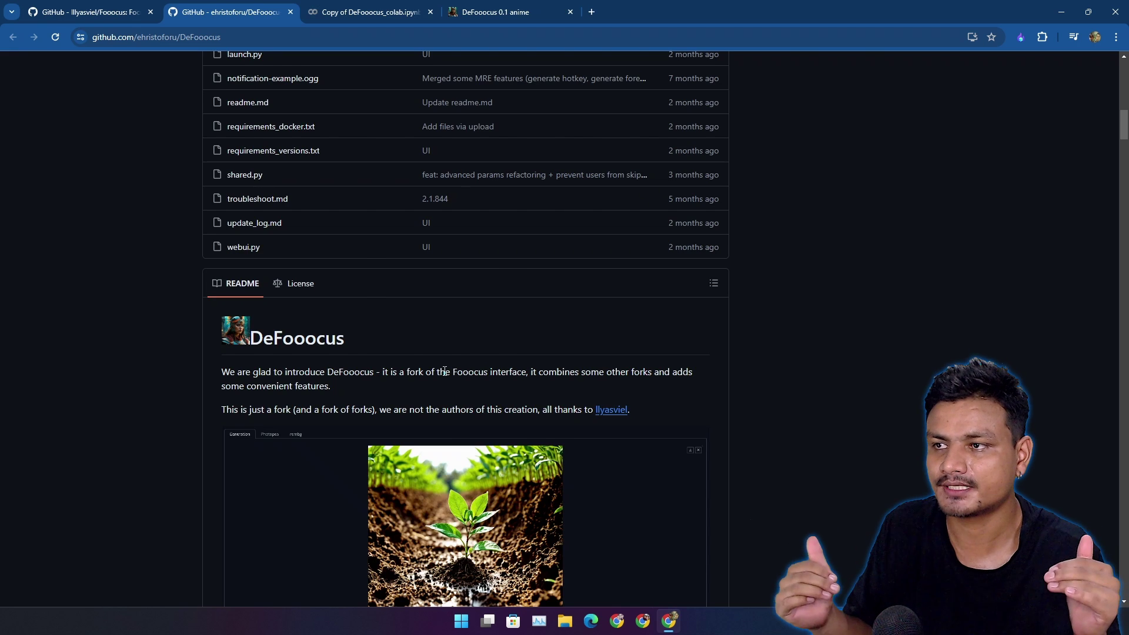
scroll(481, 238, "down", 4)
scroll(411, 205, "up", 5)
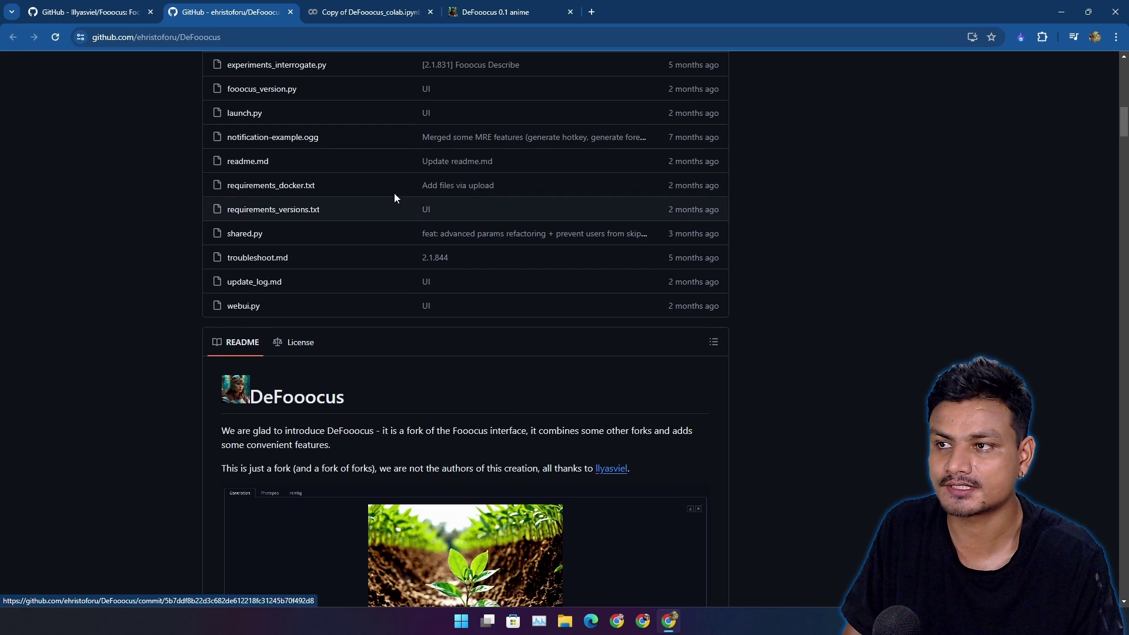
scroll(388, 176, "up", 6)
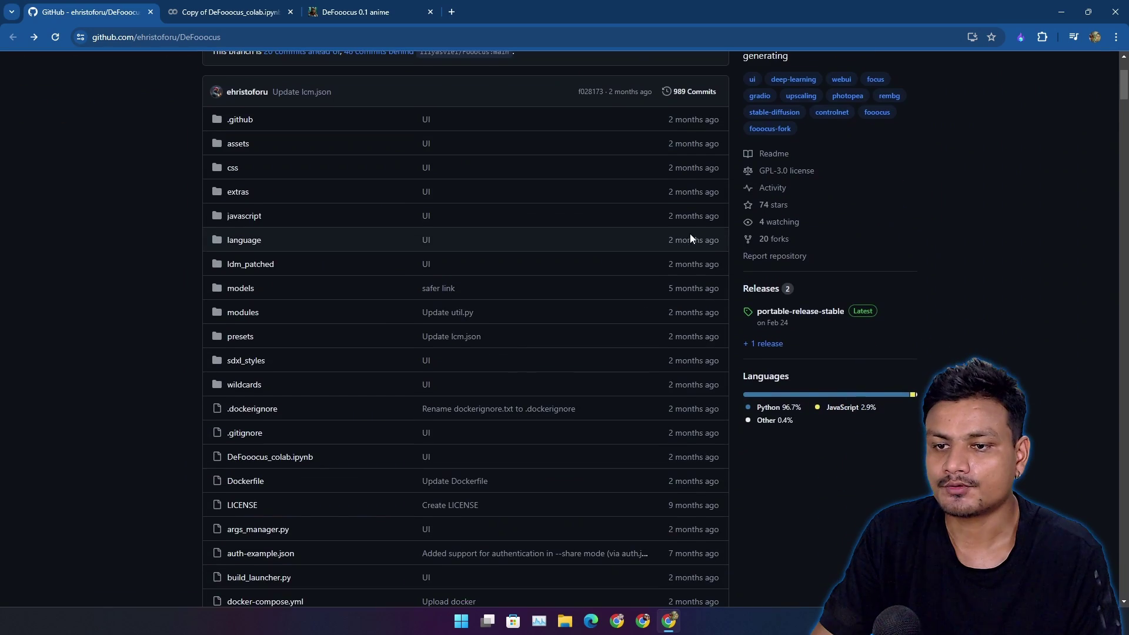
left_click(823, 312)
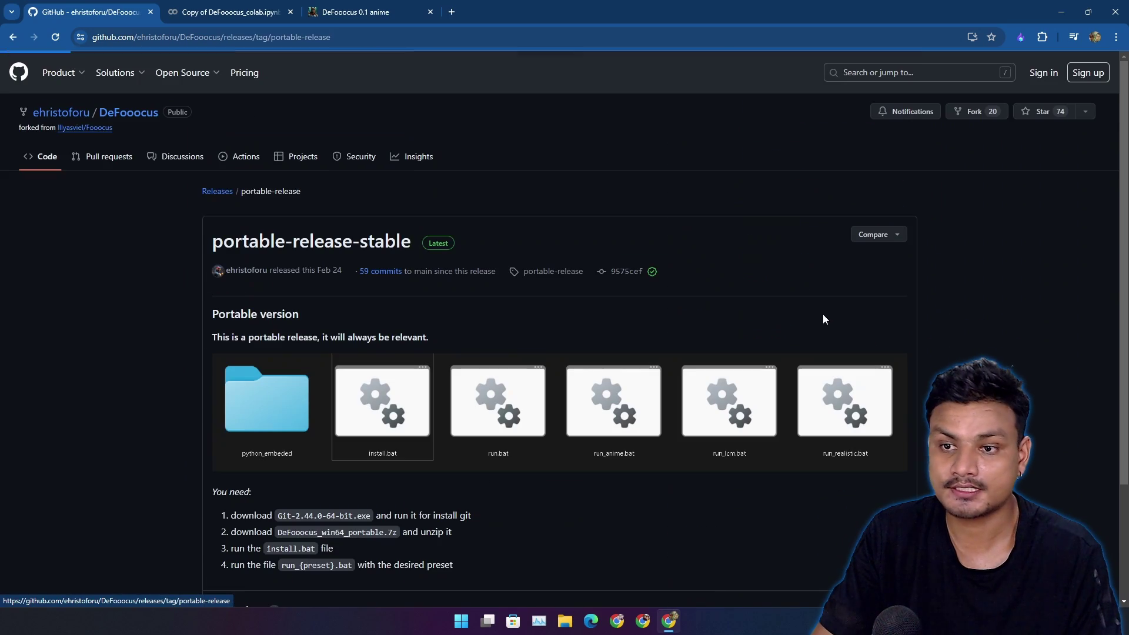
scroll(414, 318, "down", 3)
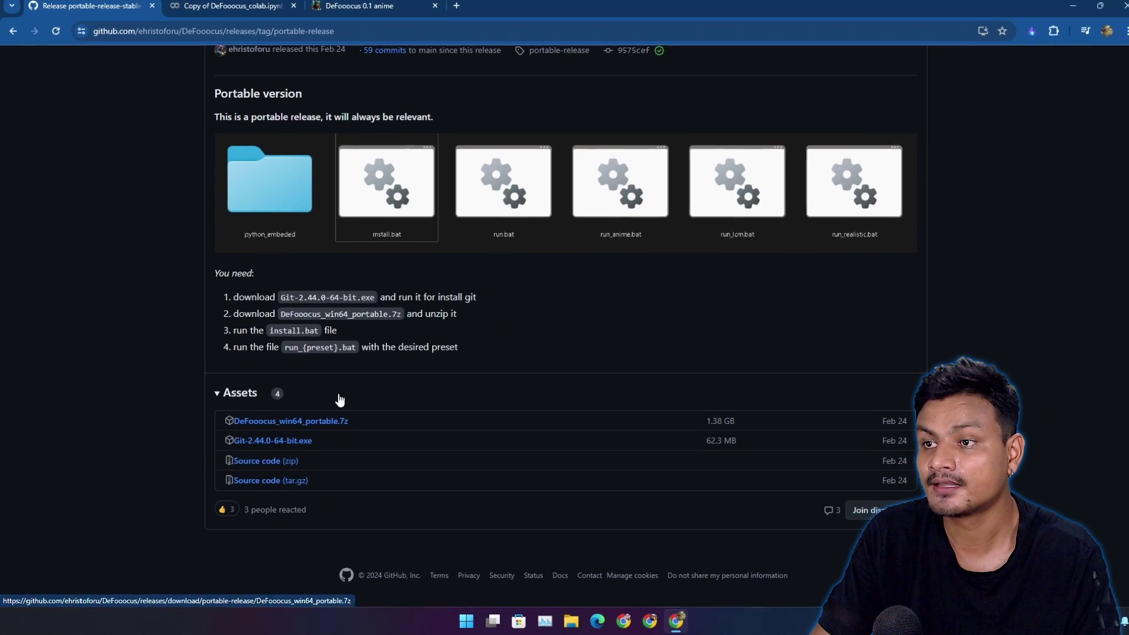
left_click(12, 37)
scroll(454, 386, "down", 8)
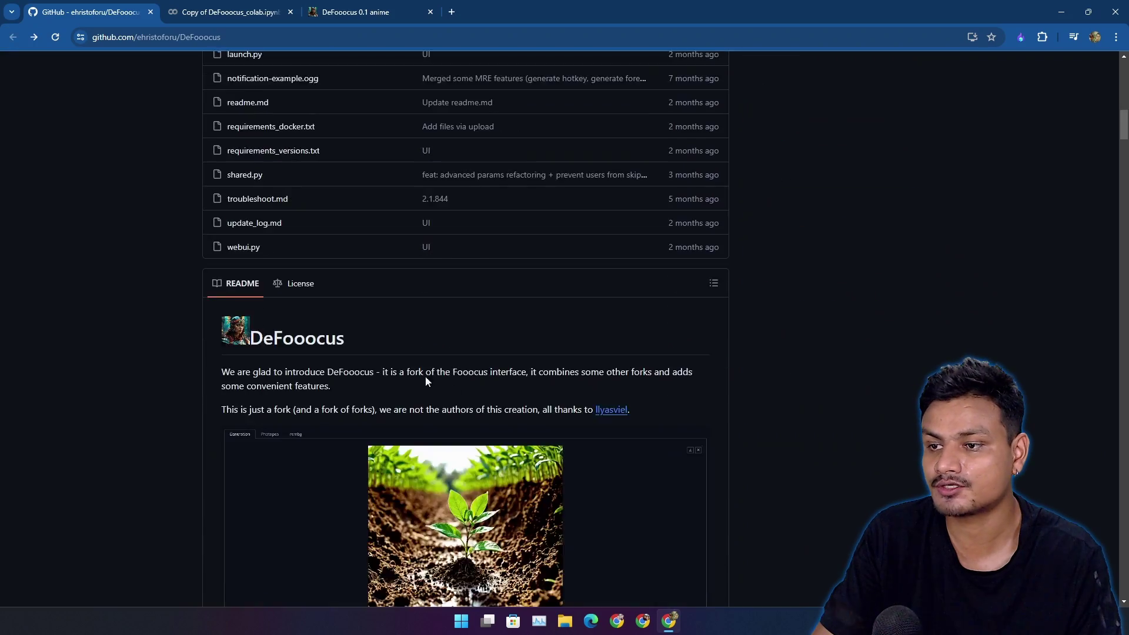
Scroll the README install sections, highlighting the Linux Python venv and Mac headings
scroll(425, 377, "down", 20)
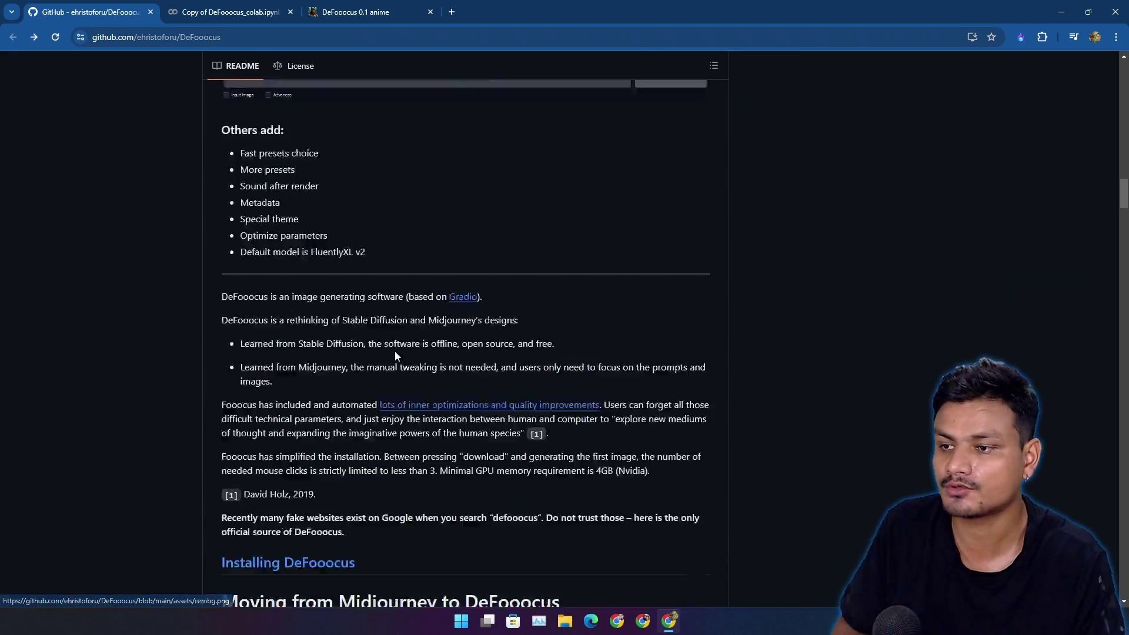
scroll(394, 351, "down", 20)
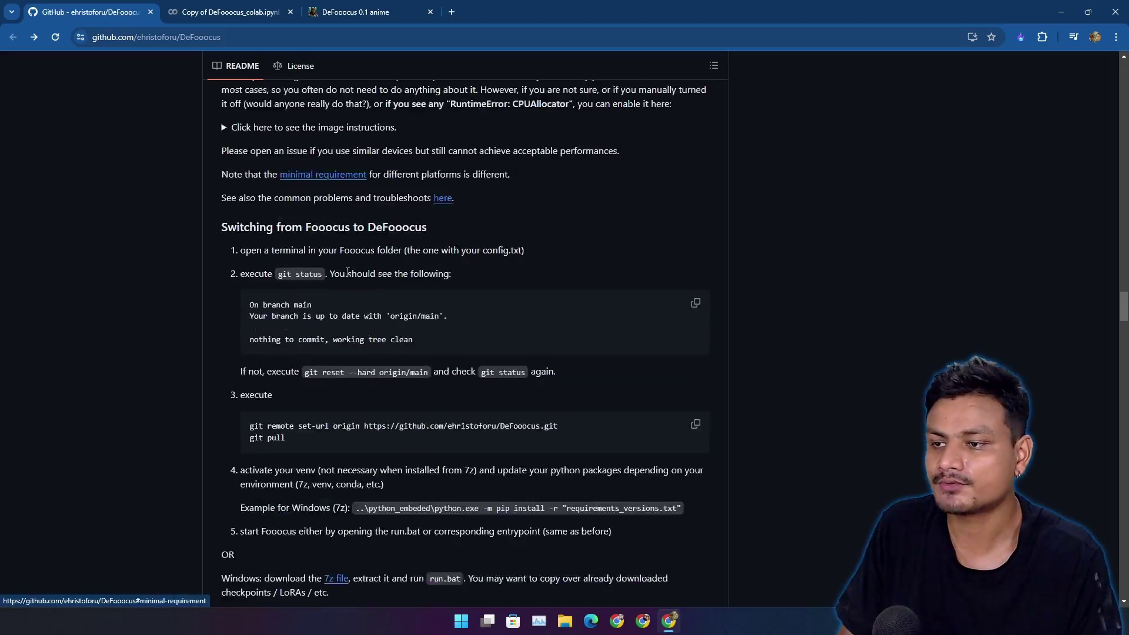
scroll(348, 272, "down", 8)
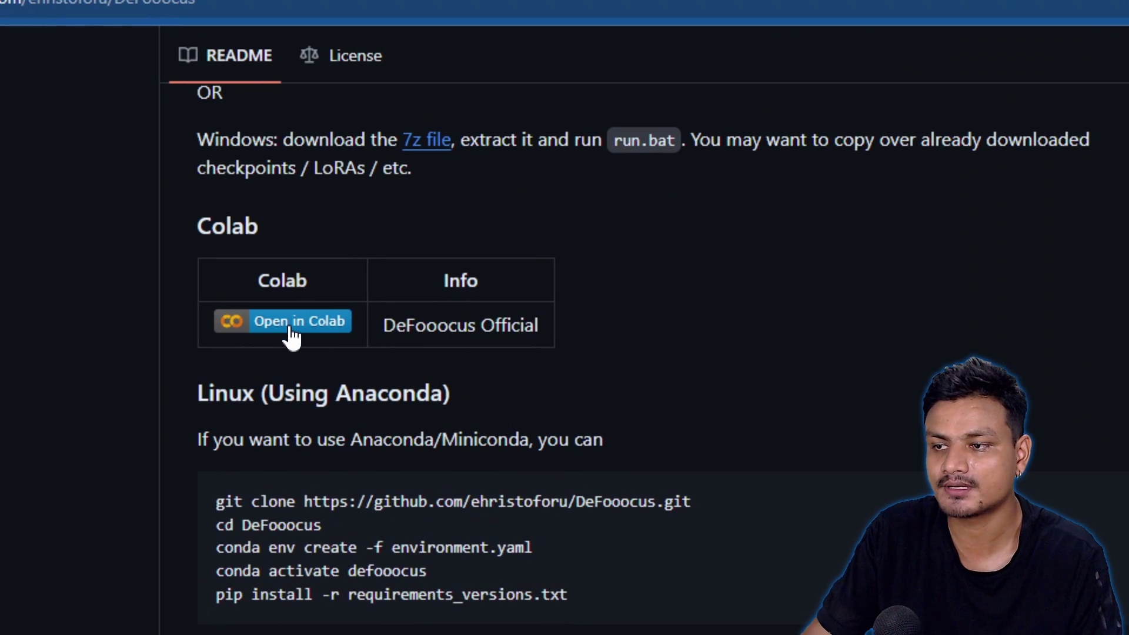
scroll(292, 336, "down", 5)
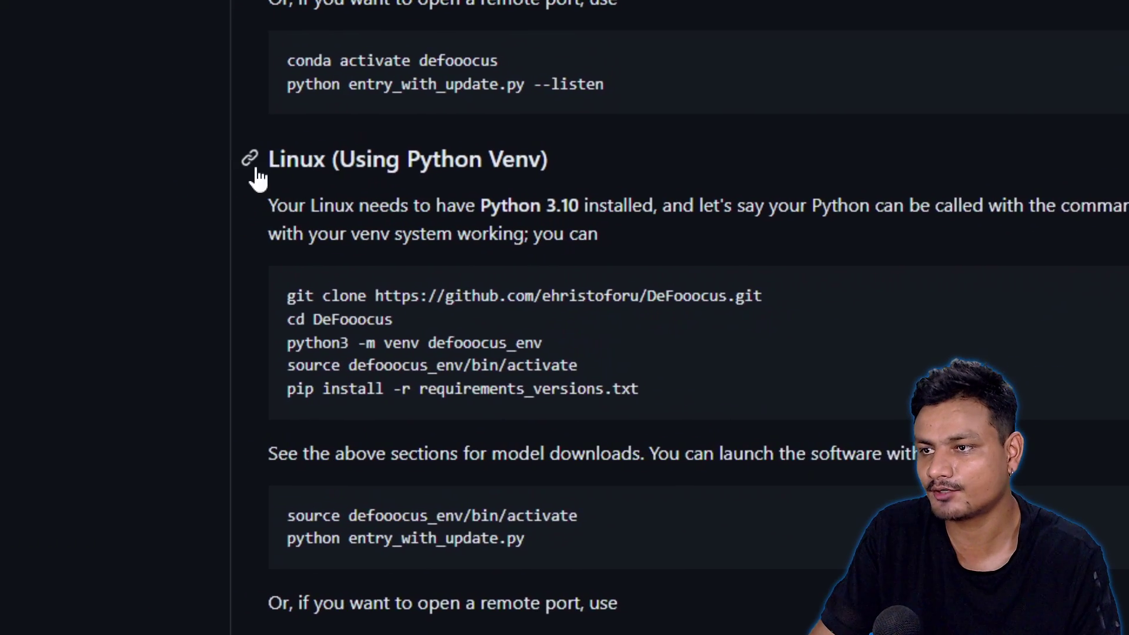
left_click_drag(278, 159, 568, 174)
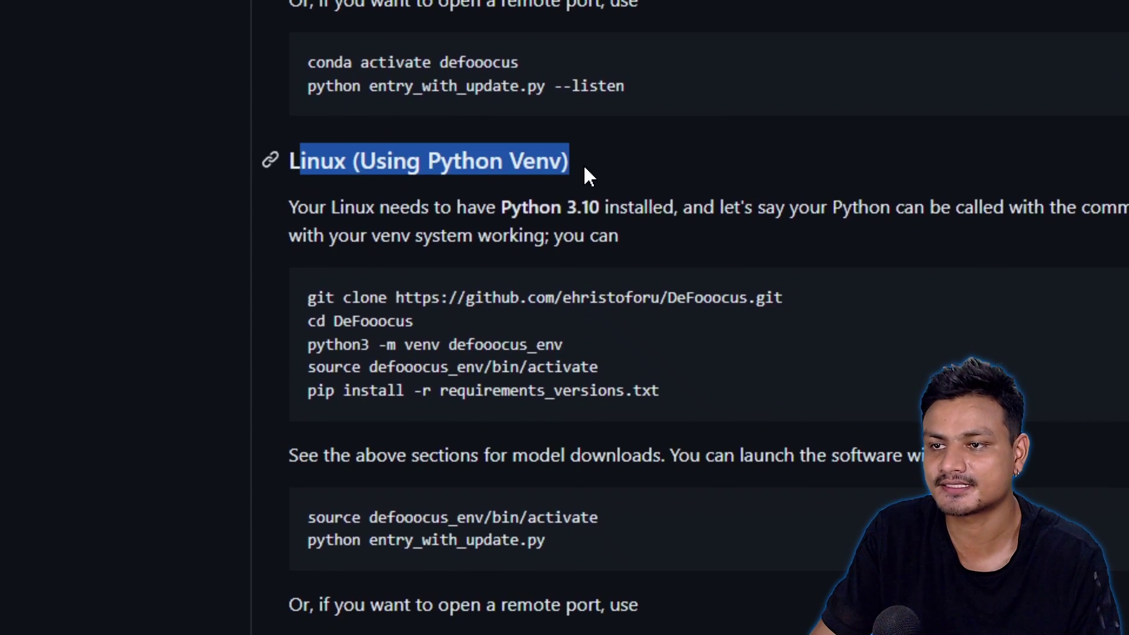
scroll(588, 176, "down", 10)
left_click_drag(297, 155, 335, 171)
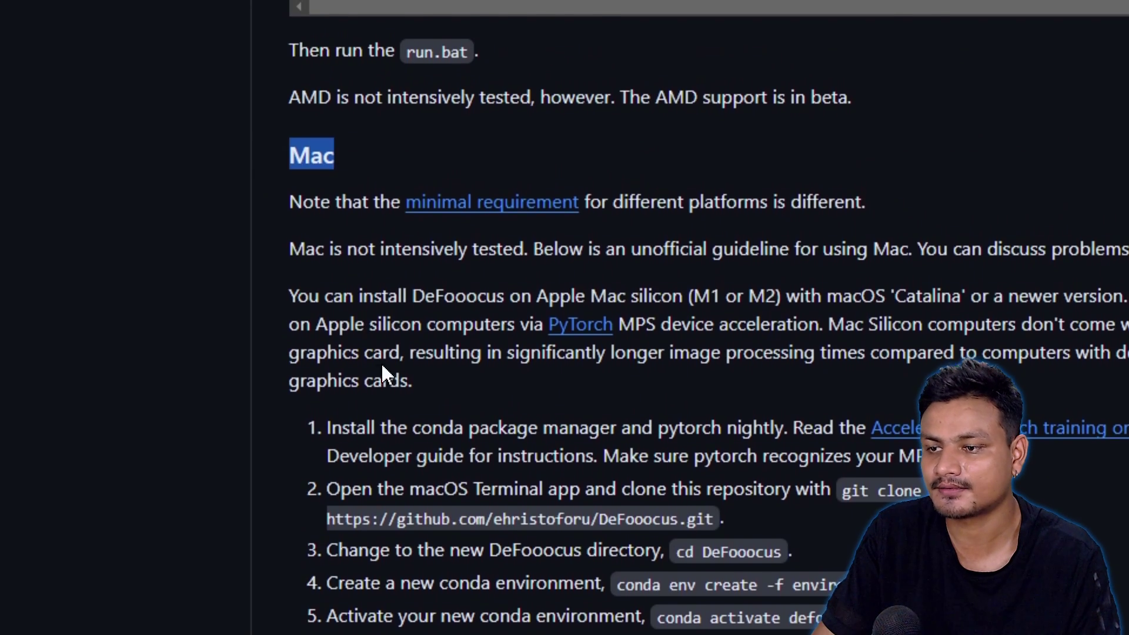
scroll(383, 378, "down", 5)
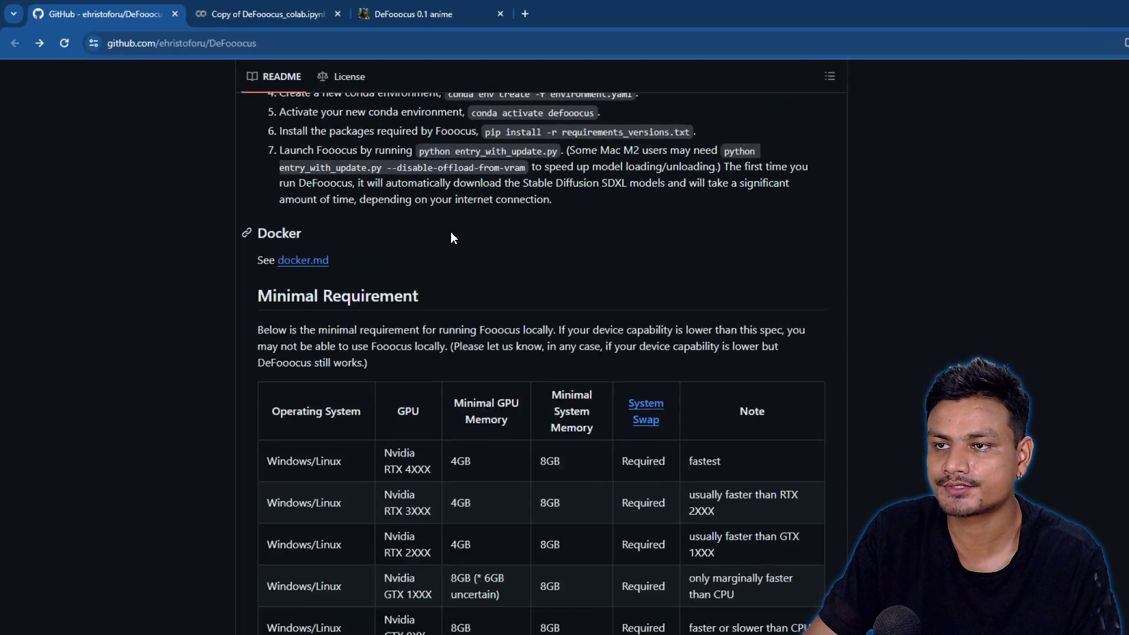
Scroll back to the portable-release-stable link and bring up its context menu
scroll(513, 289, "up", 5)
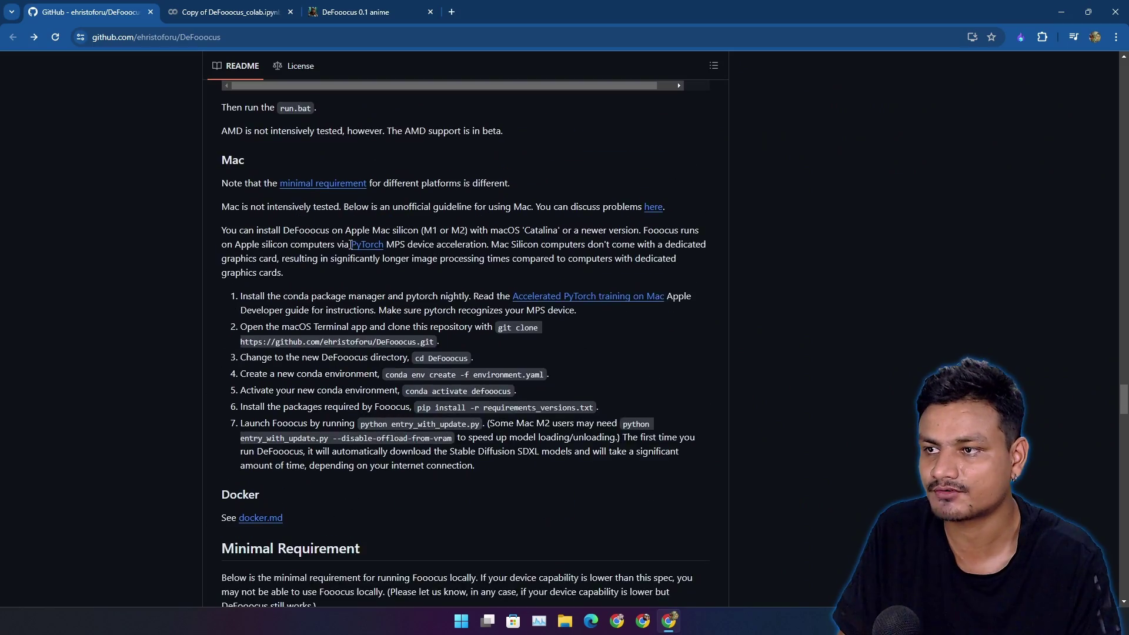
scroll(351, 245, "up", 5)
scroll(240, 259, "down", 4)
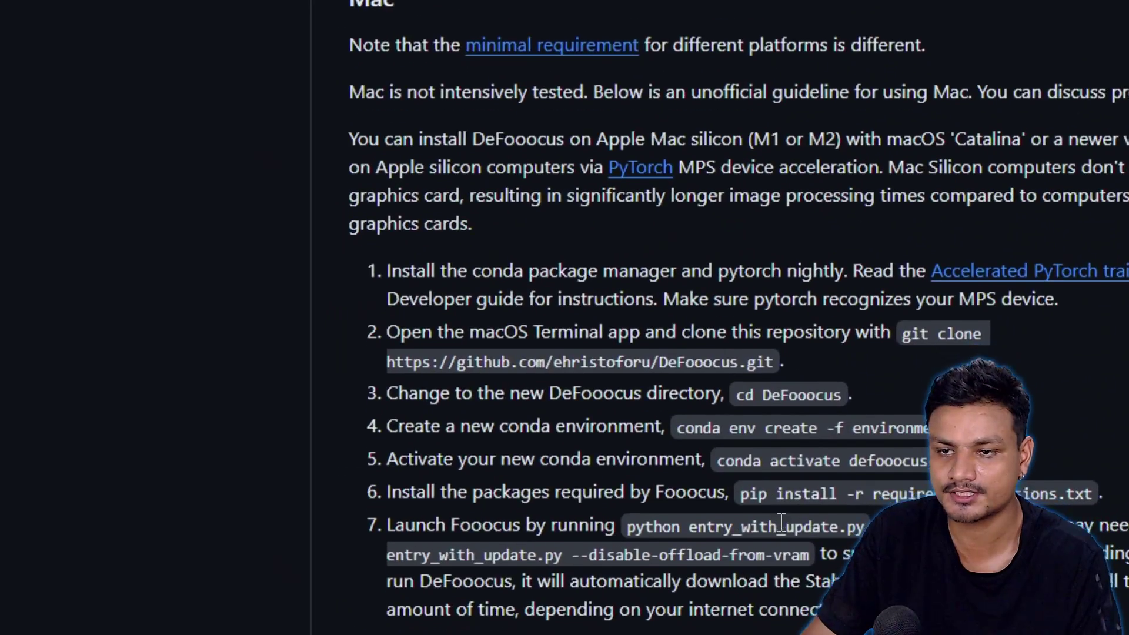
scroll(364, 294, "up", 8)
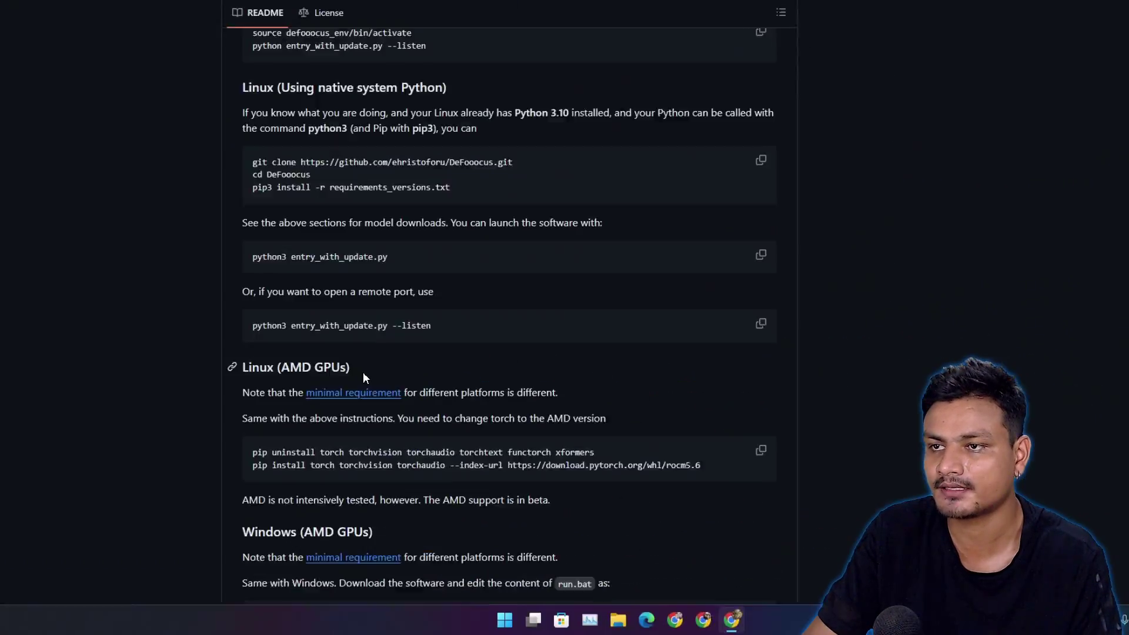
scroll(557, 315, "down", 12)
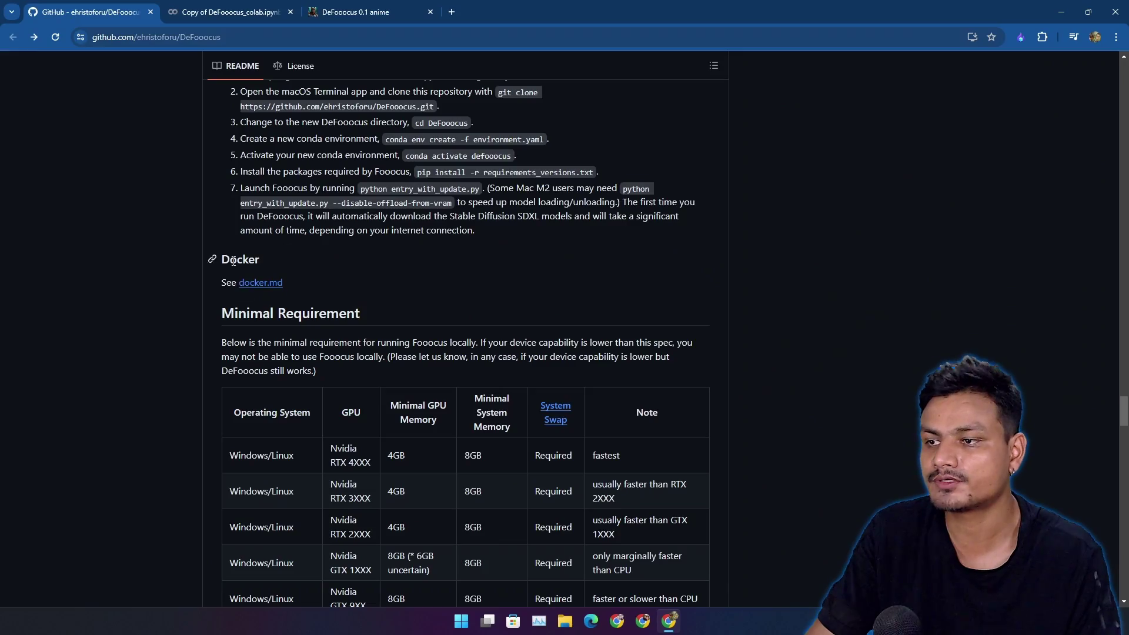
scroll(228, 288, "up", 20)
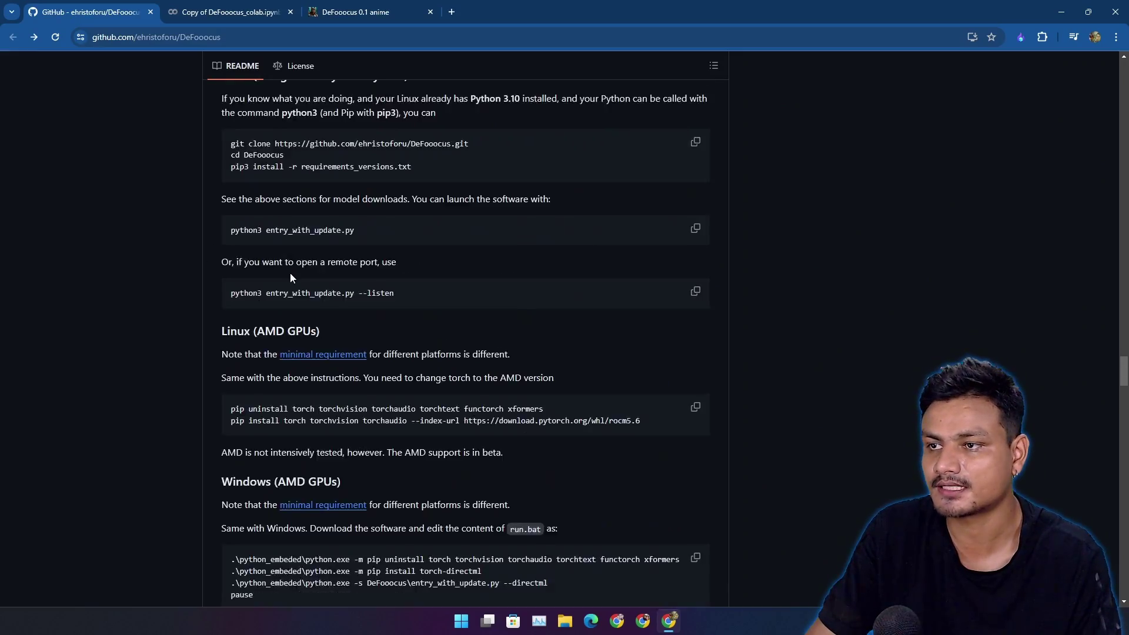
scroll(753, 228, "up", 20)
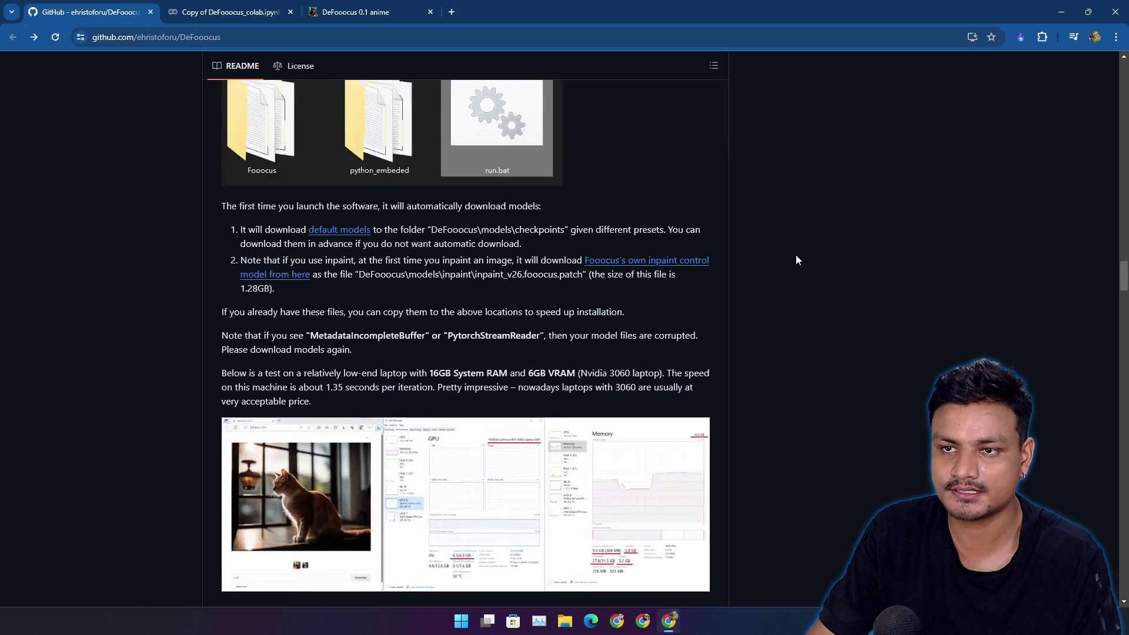
scroll(799, 247, "up", 20)
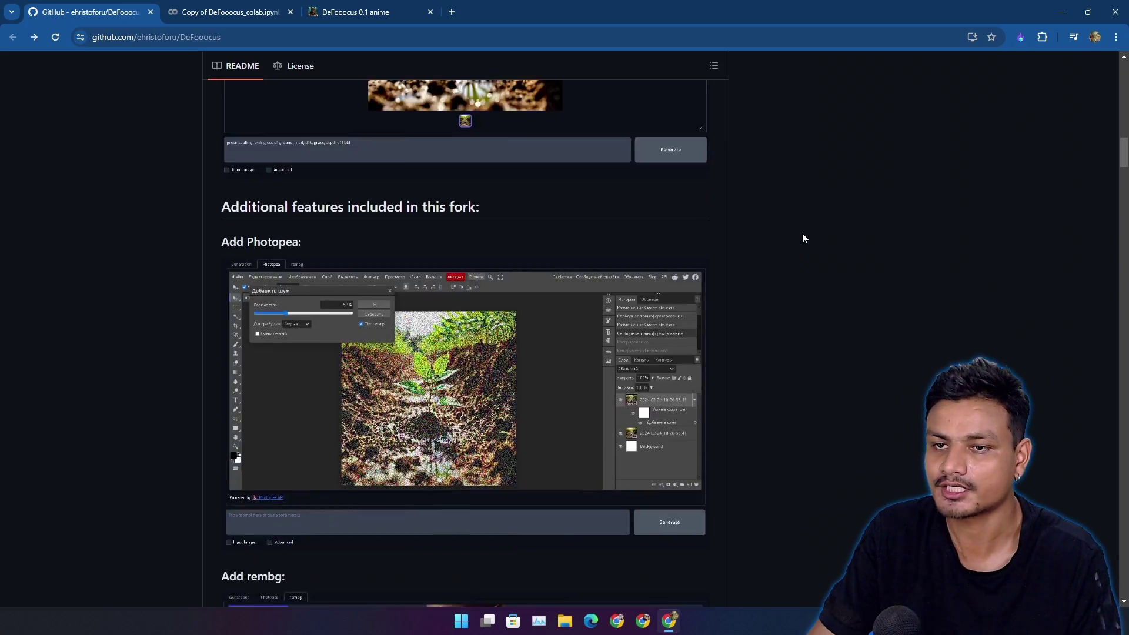
scroll(836, 327, "down", 2)
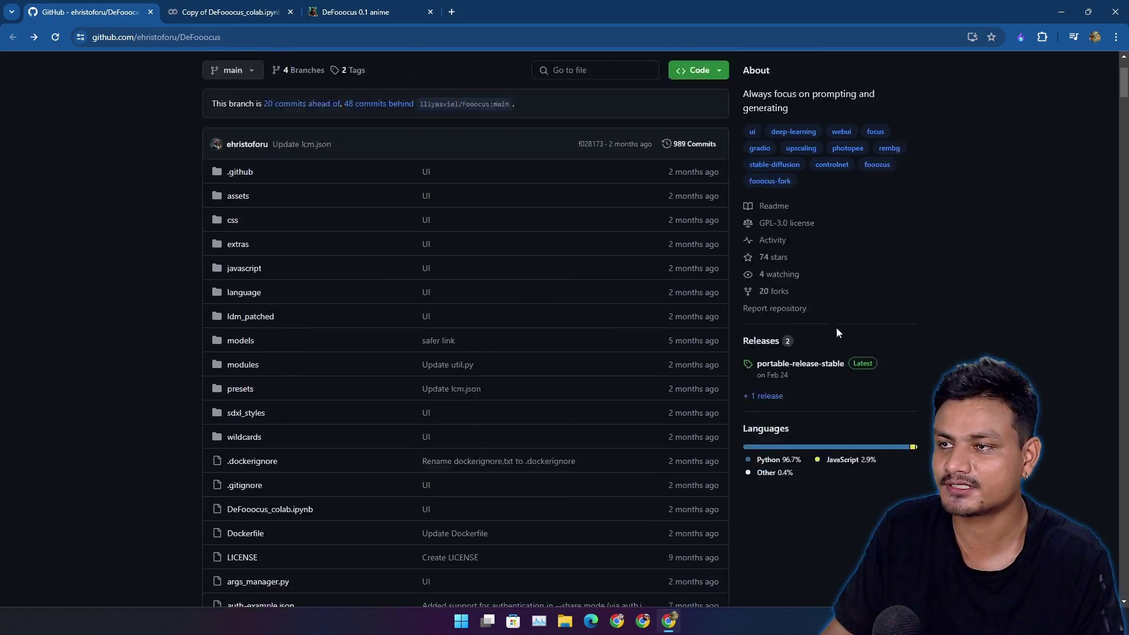
right_click(805, 319)
Open the portable-release-stable release in a new tab and view its page
left_click(829, 328)
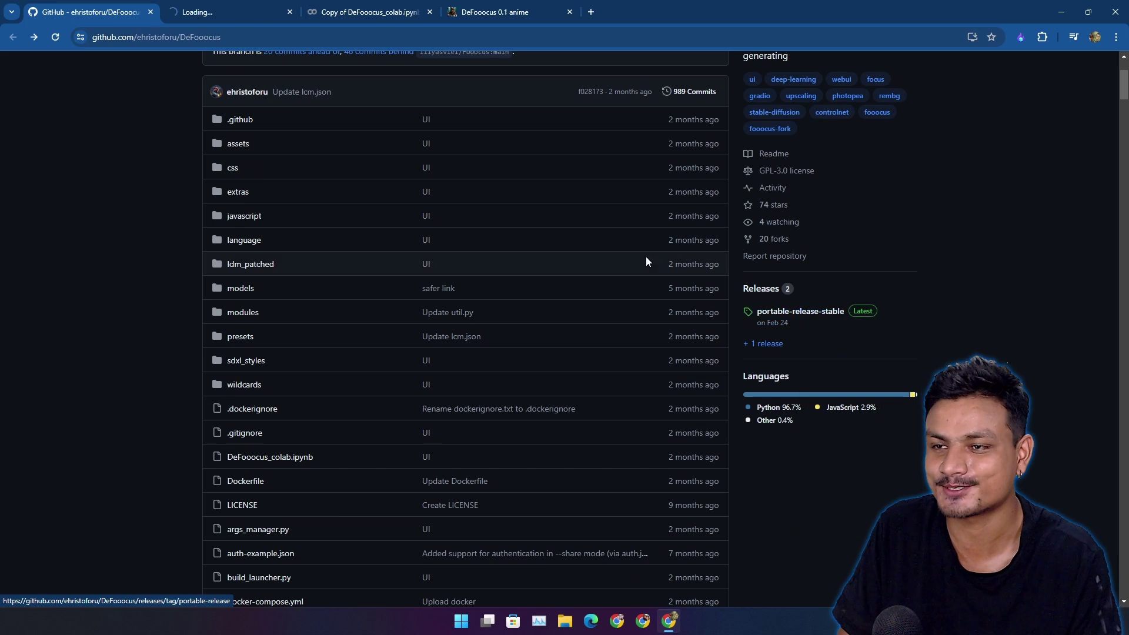
left_click(229, 12)
scroll(336, 382, "down", 3)
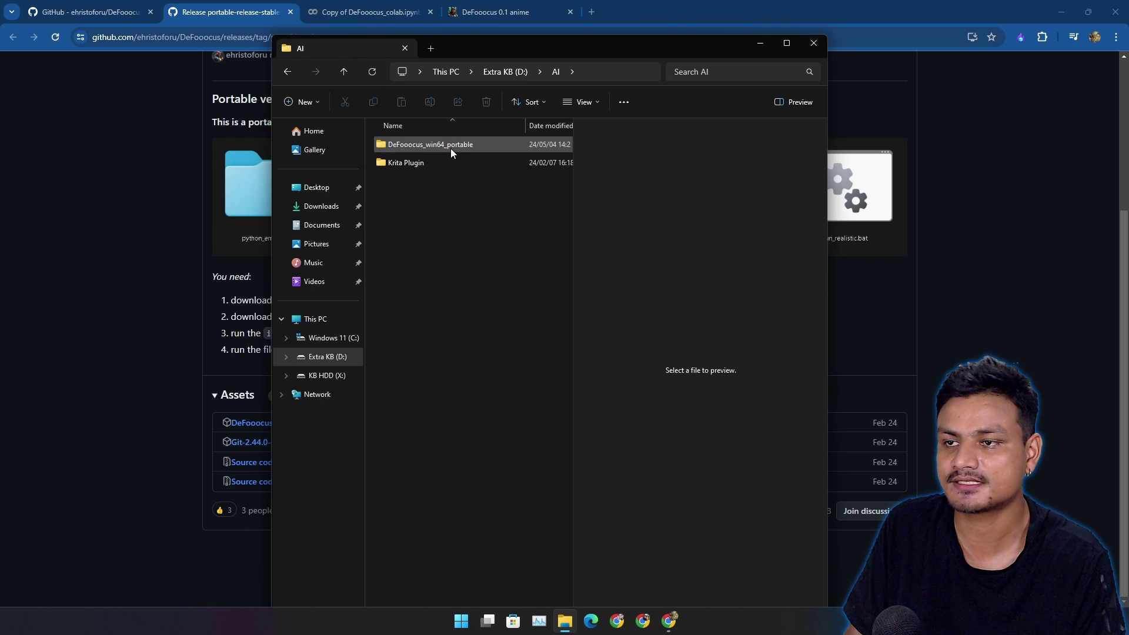
Open the DeFooocus_win64_portable folder, then close its File Explorer window
double_click(450, 148)
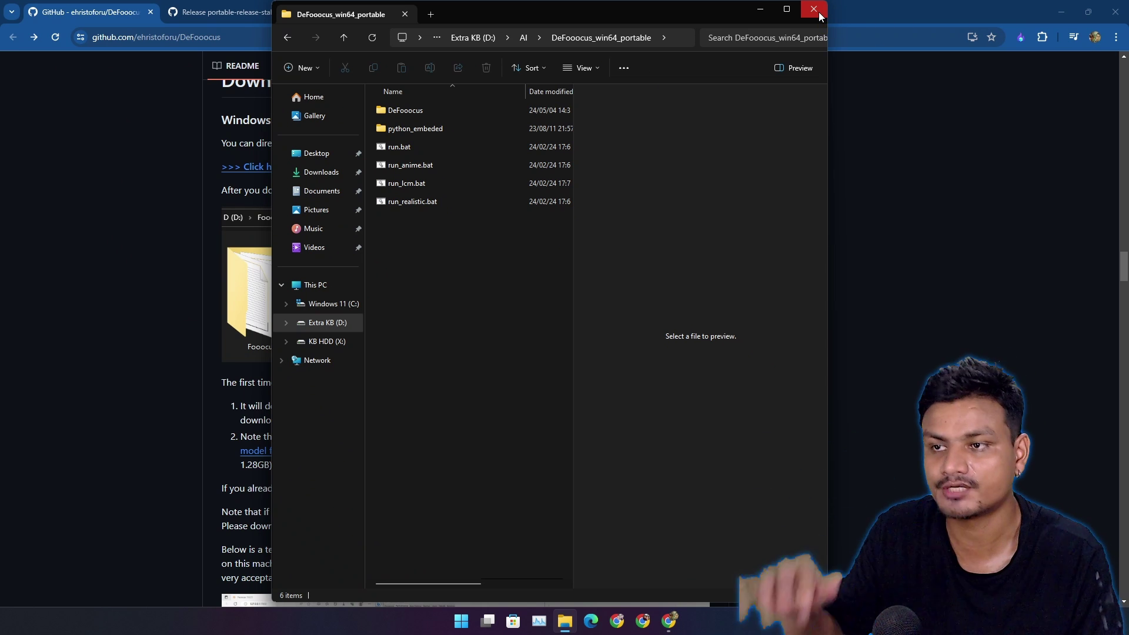
left_click(813, 10)
scroll(426, 259, "down", 8)
Open the README's Open in Colab badge in a new tab and switch to the notebook
scroll(426, 259, "down", 5)
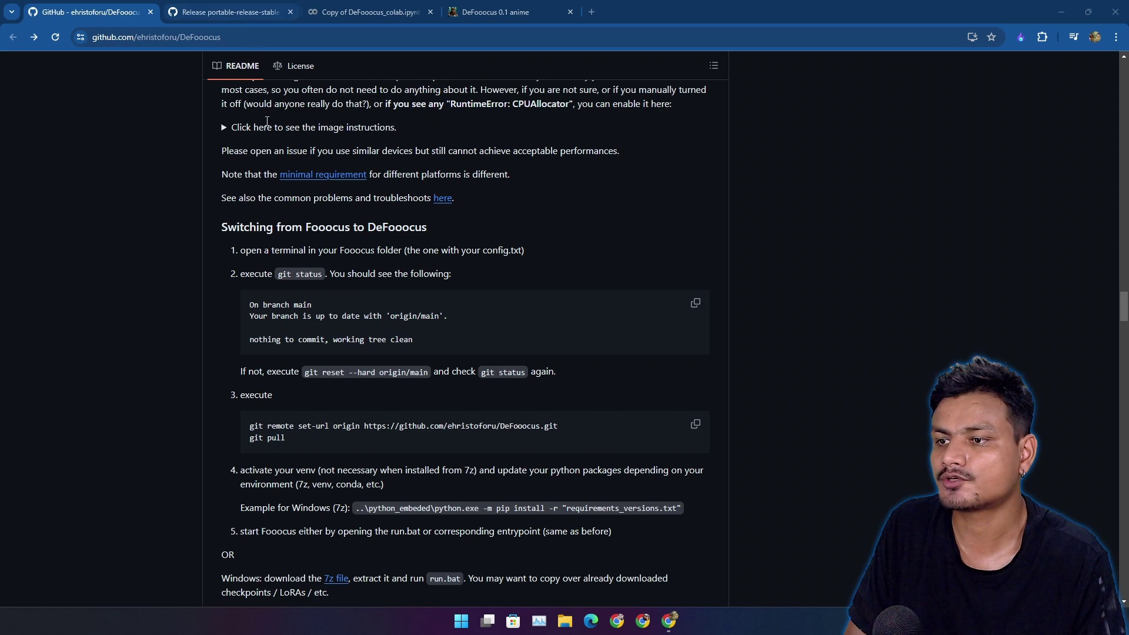
scroll(368, 270, "down", 13)
scroll(368, 270, "up", 6)
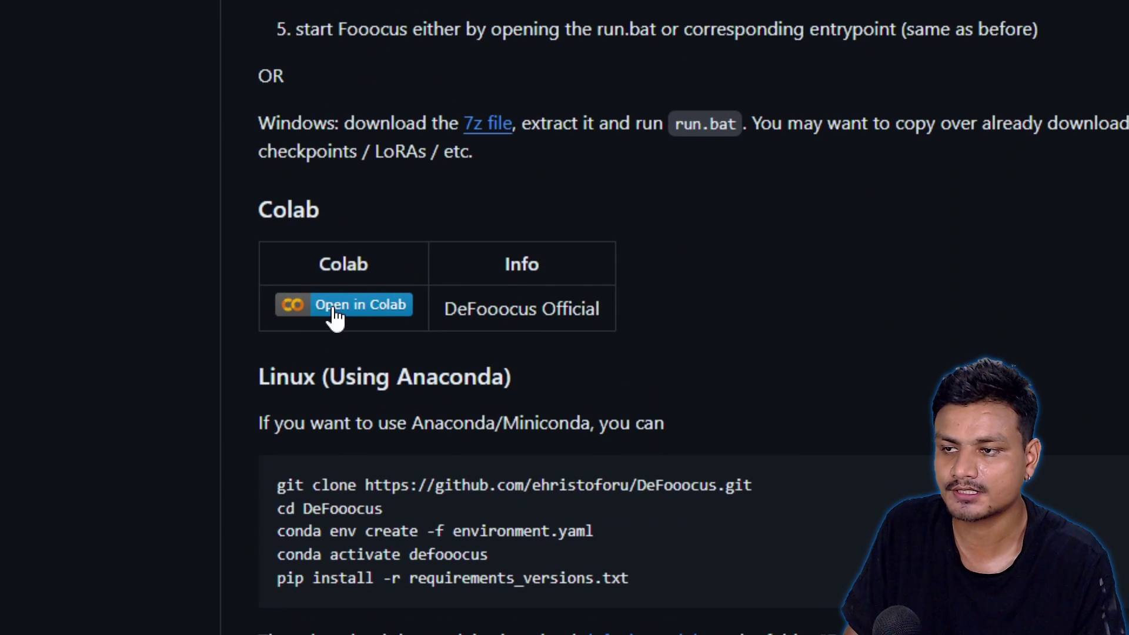
right_click(334, 314)
left_click(516, 328)
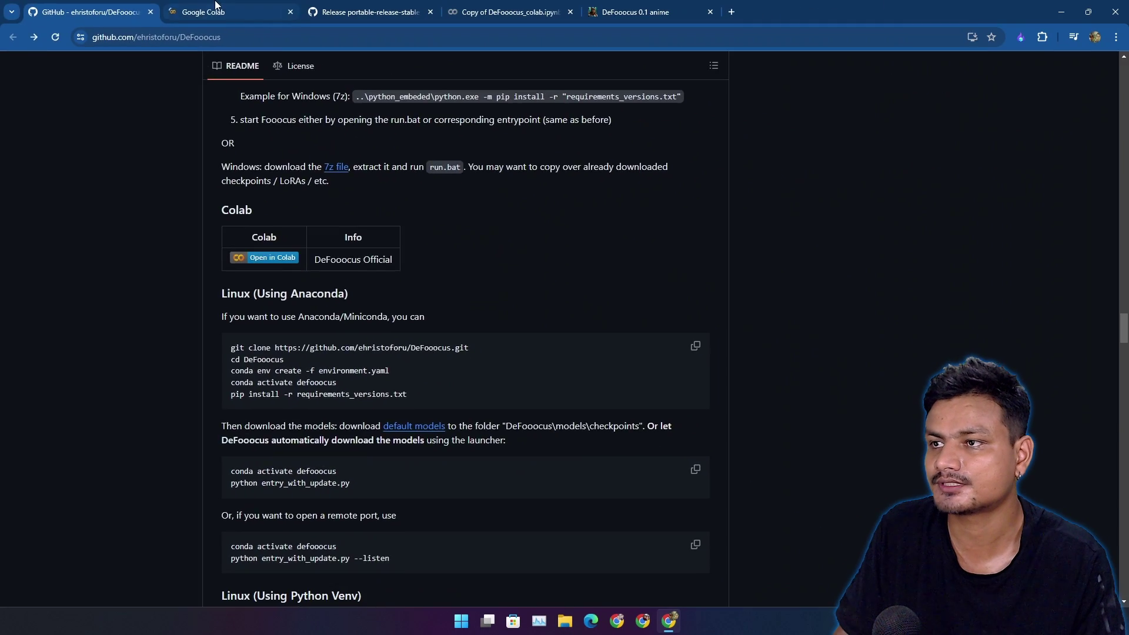
left_click(219, 16)
left_click(205, 277)
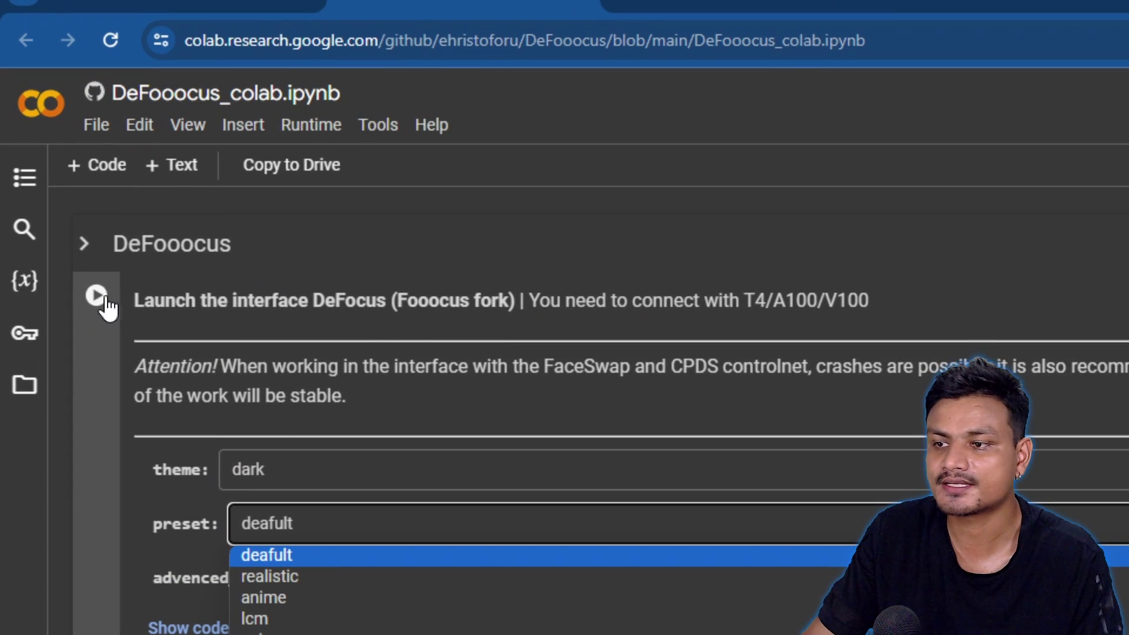
Keep the Colab launch preset at 'deafult', closing the preset dropdown unchanged
key("Escape")
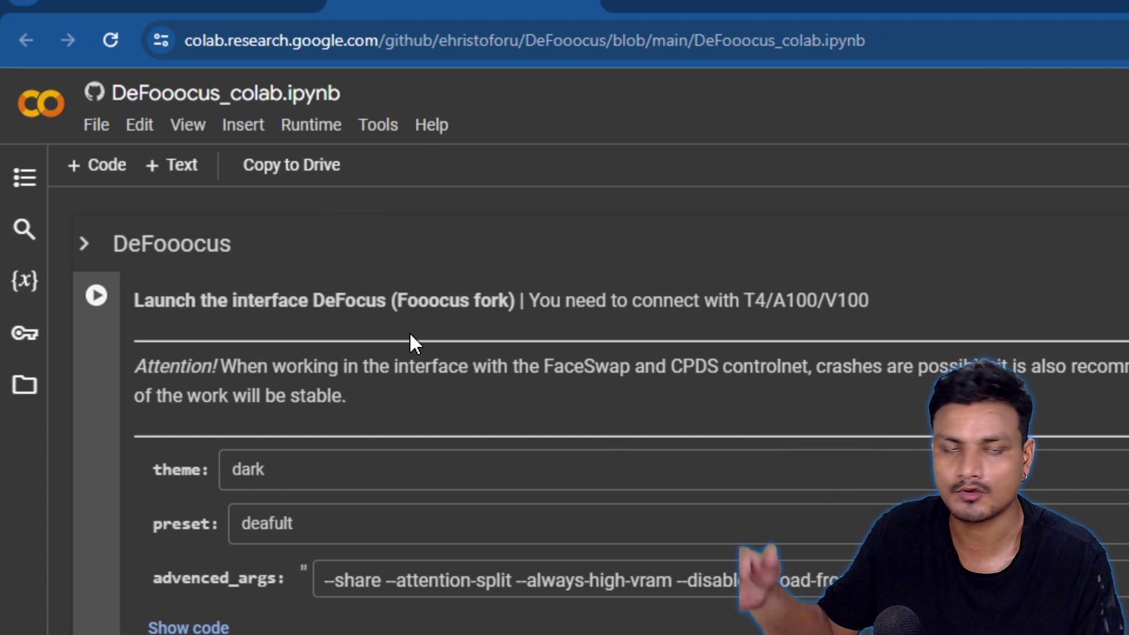
left_click(314, 523)
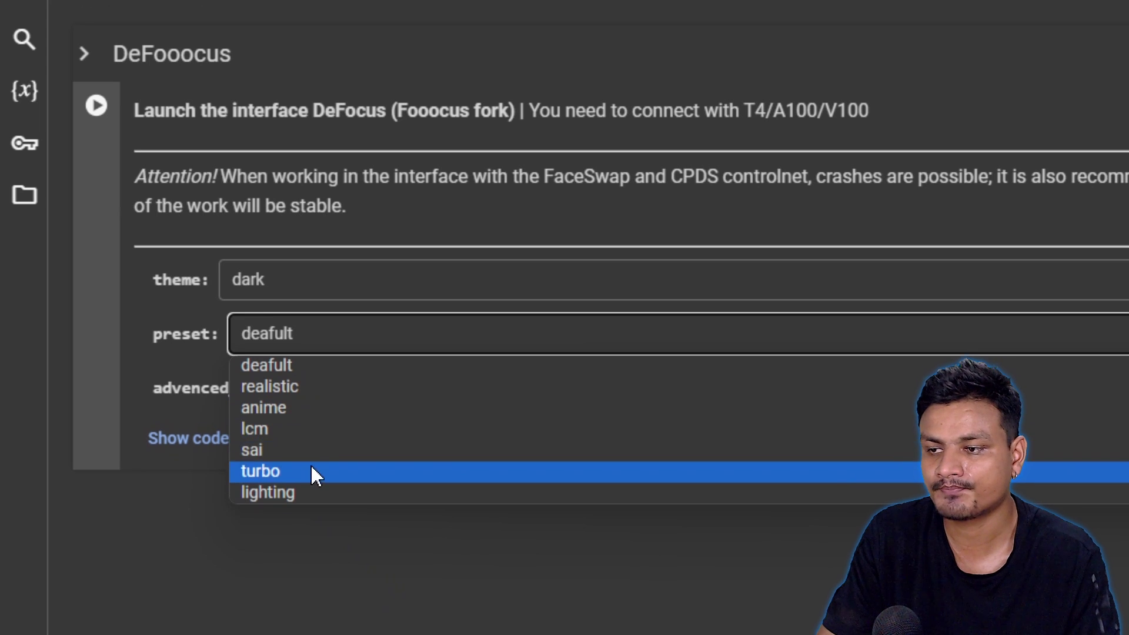
left_click(128, 274)
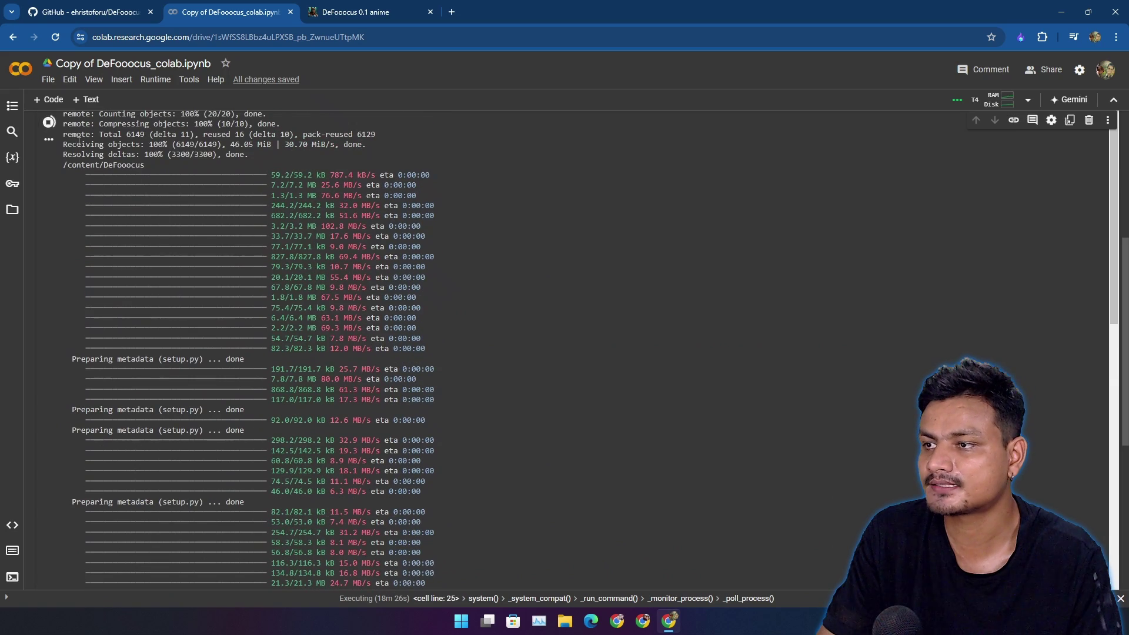
Open the cell output's public gradio.live URL in a new tab and switch to it
scroll(274, 277, "down", 15)
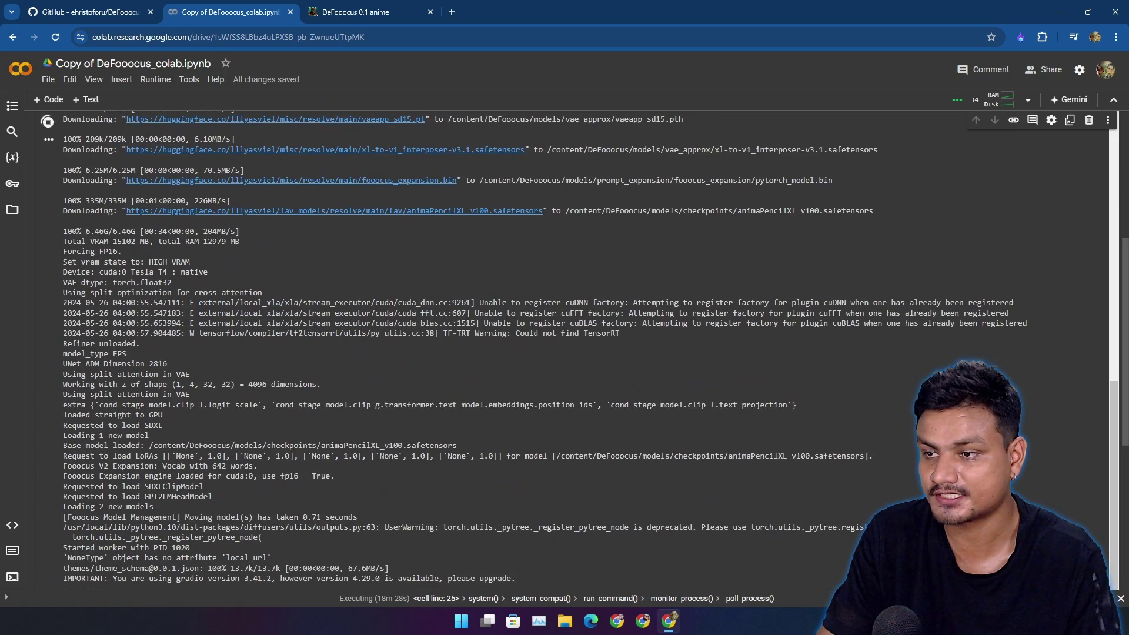
scroll(429, 385, "down", 3)
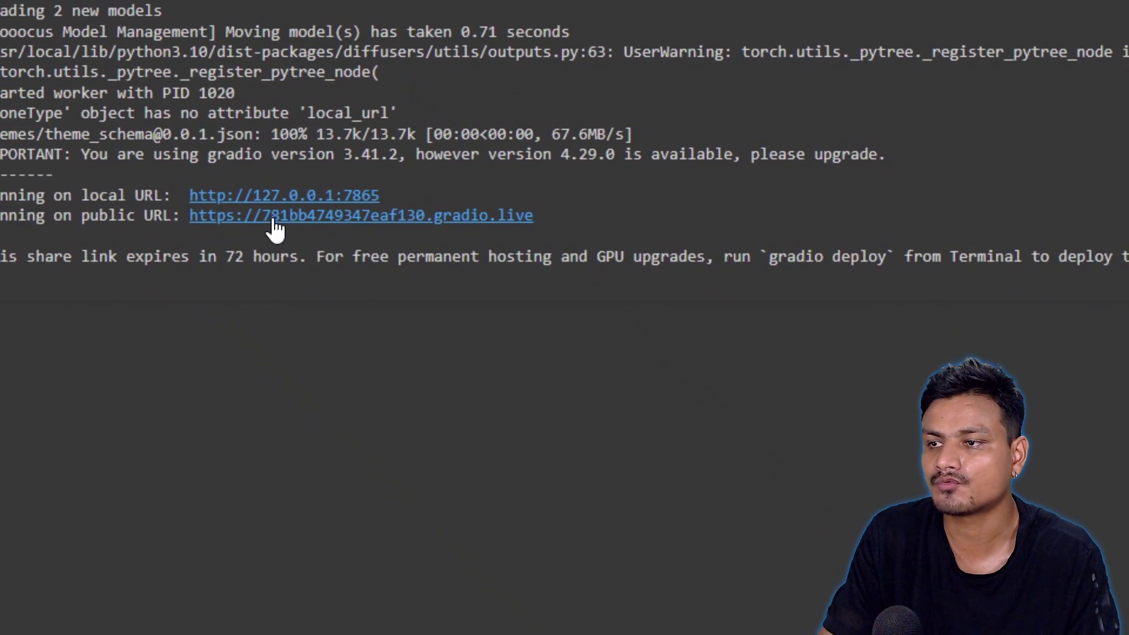
right_click(251, 218)
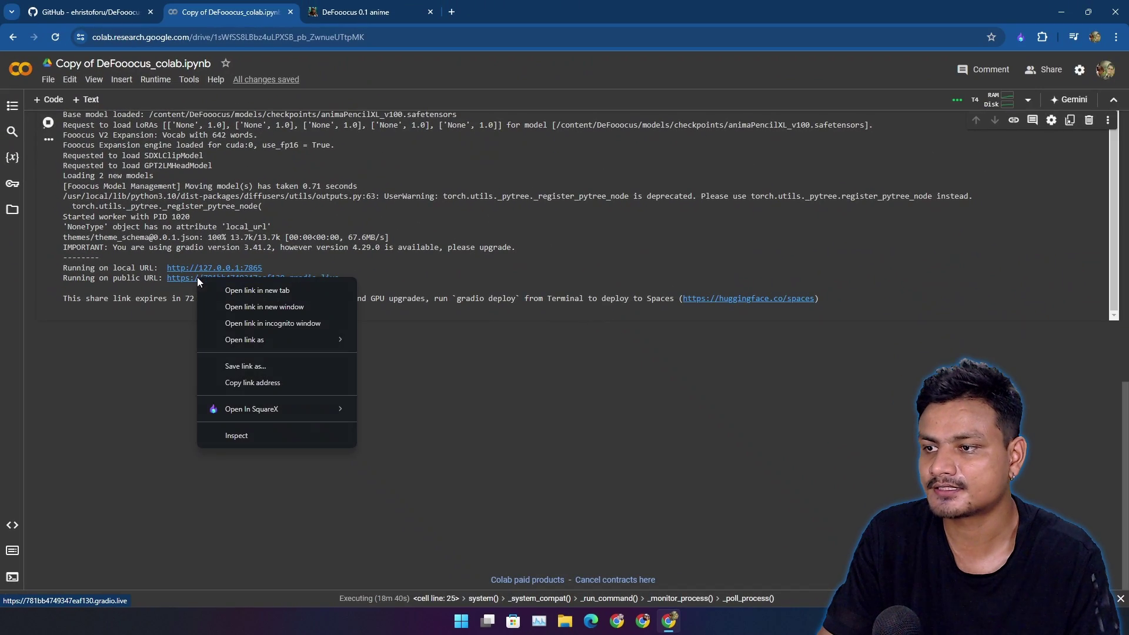
left_click(257, 290)
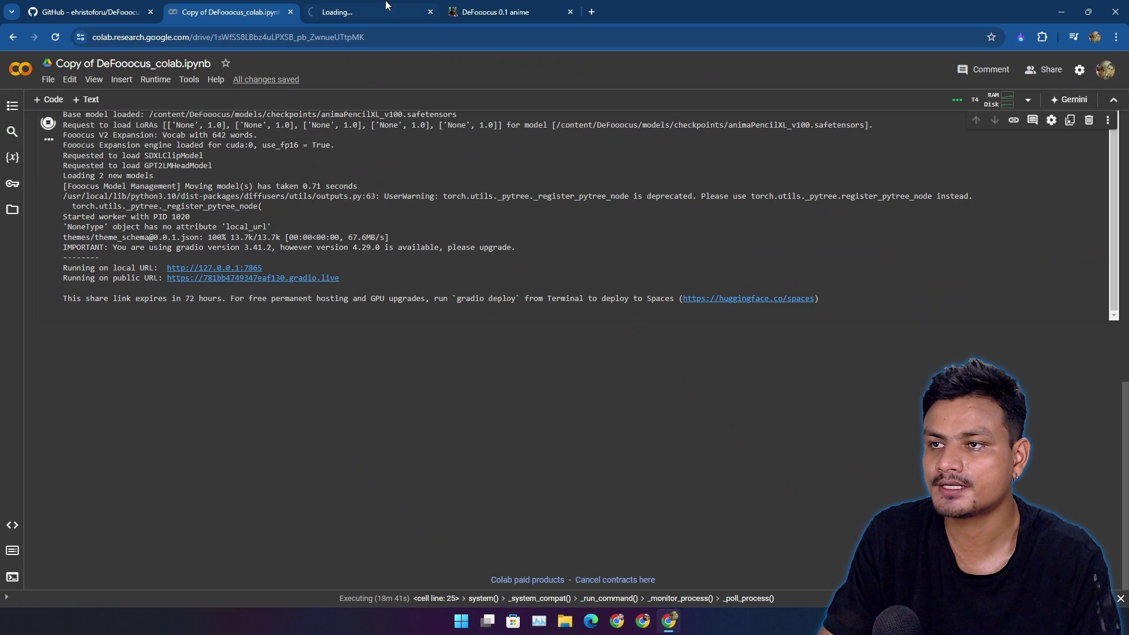
left_click(367, 12)
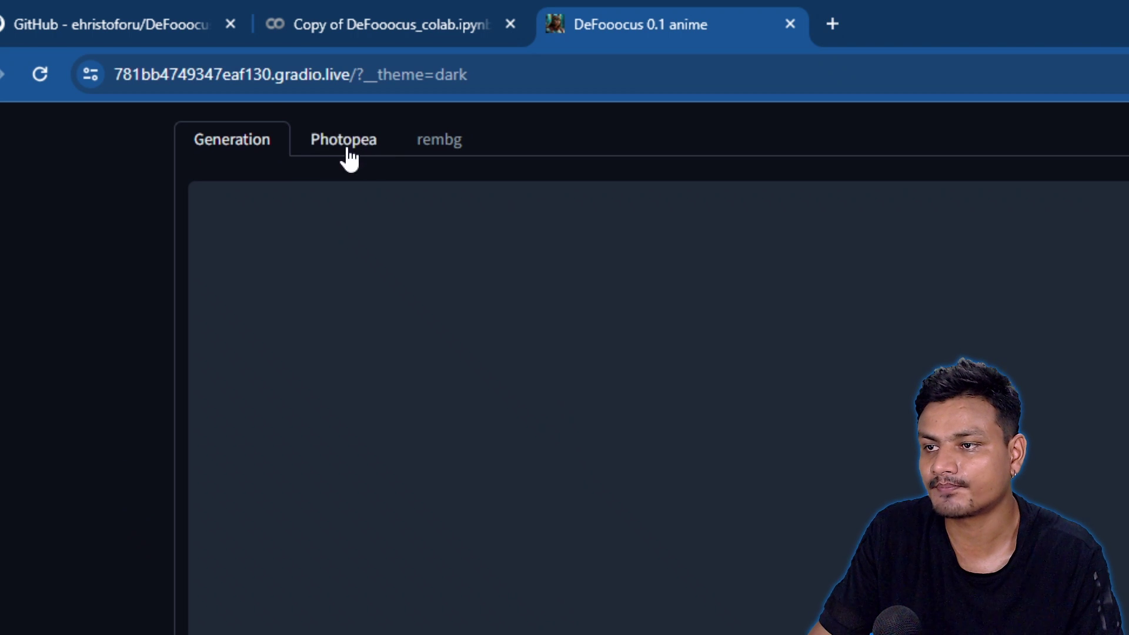
left_click(348, 151)
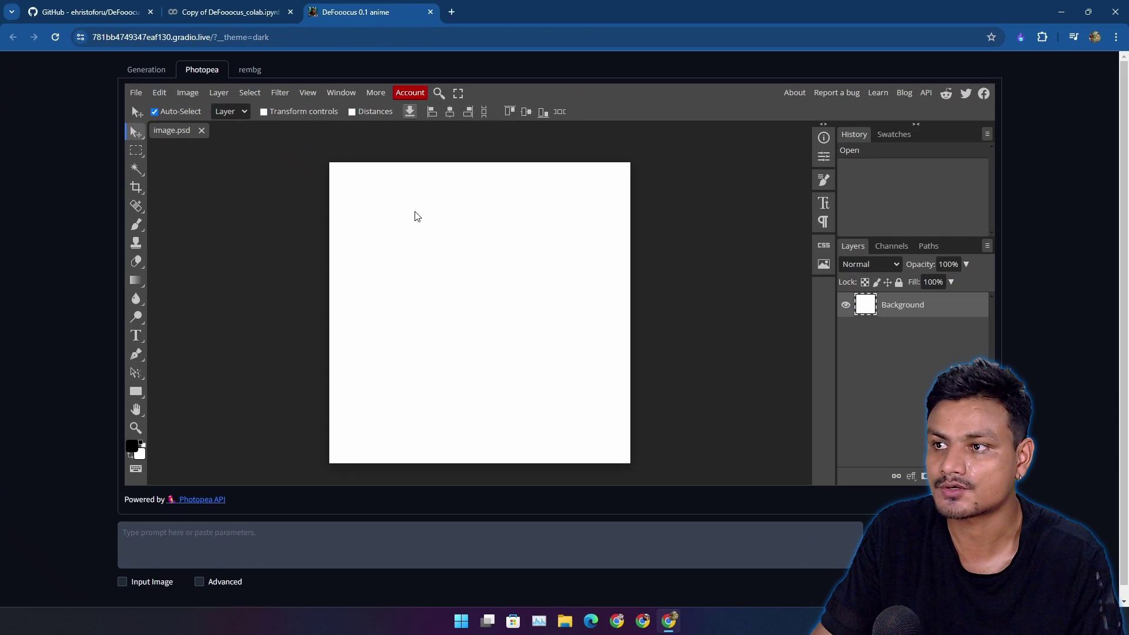
left_click(147, 71)
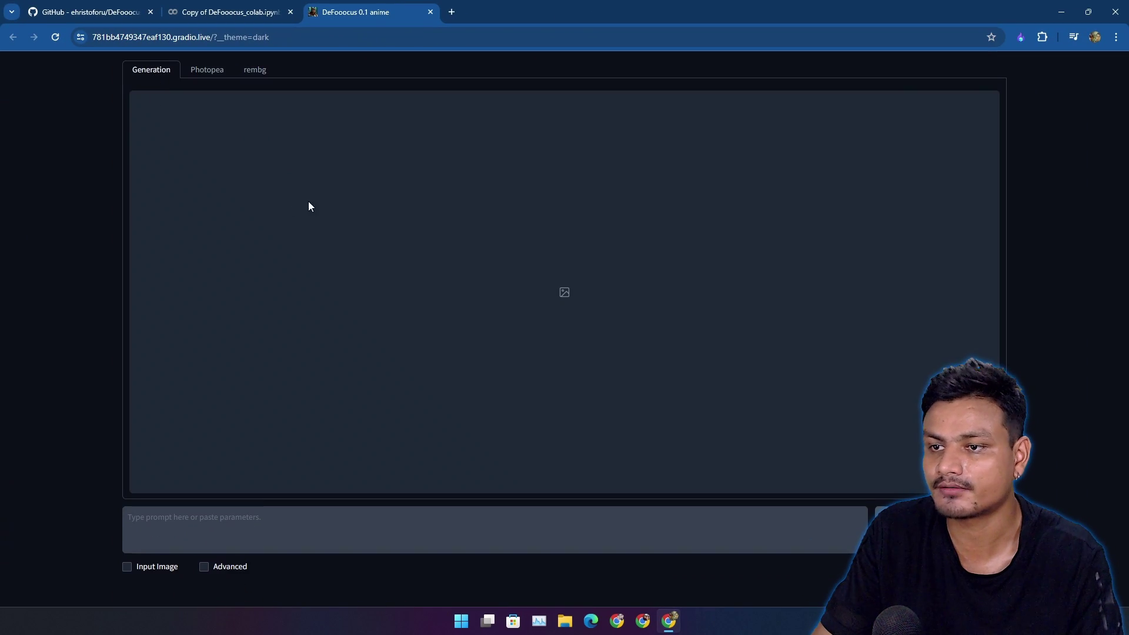
left_click(215, 74)
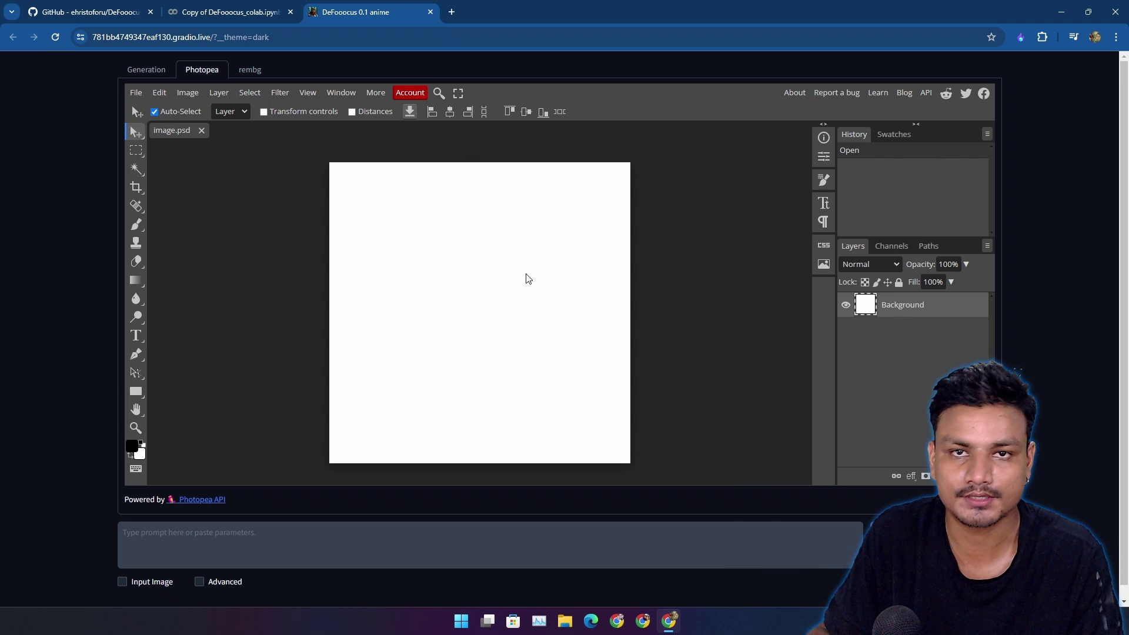
left_click(251, 71)
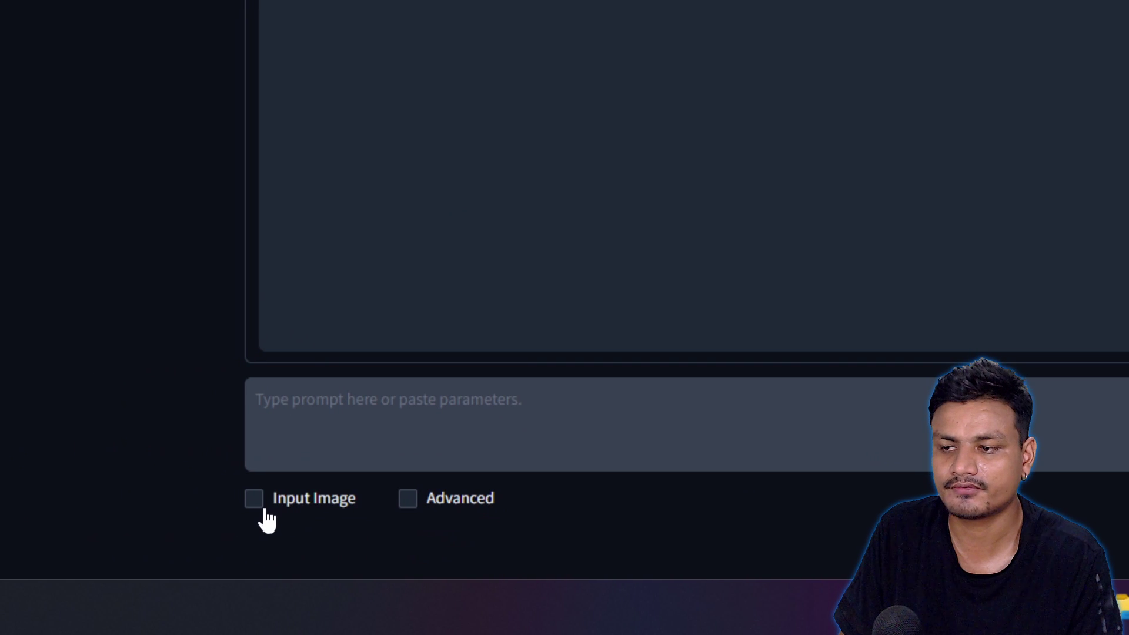
Enable the Input Image and Advanced options in DeFooocus
left_click(254, 500)
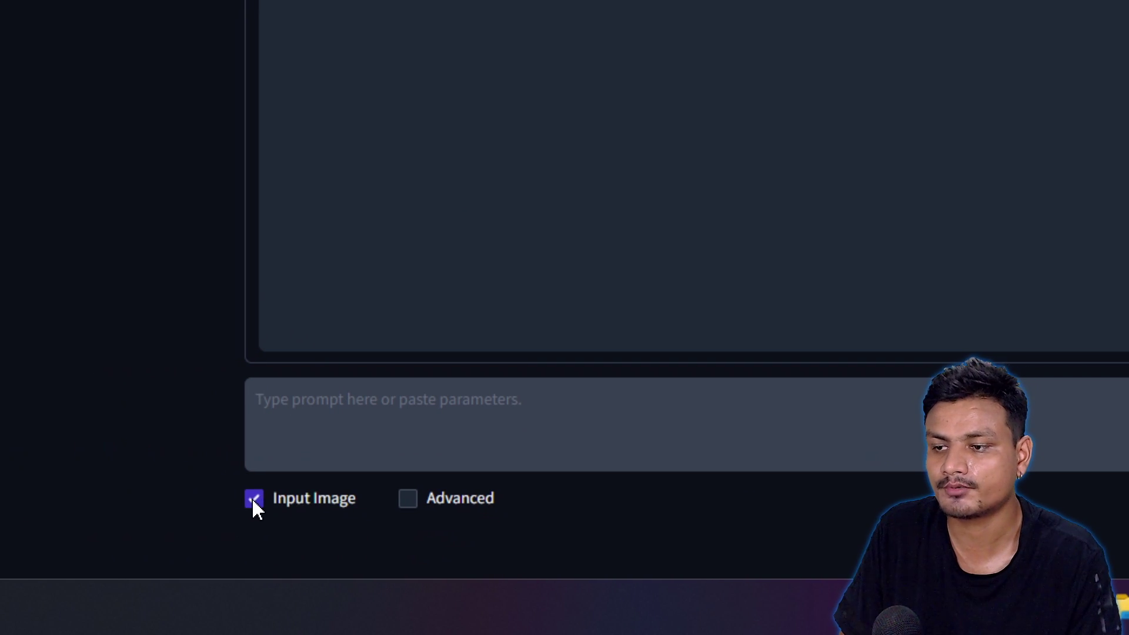
scroll(479, 530, "down", 3)
scroll(479, 529, "down", 2)
left_click(399, 152)
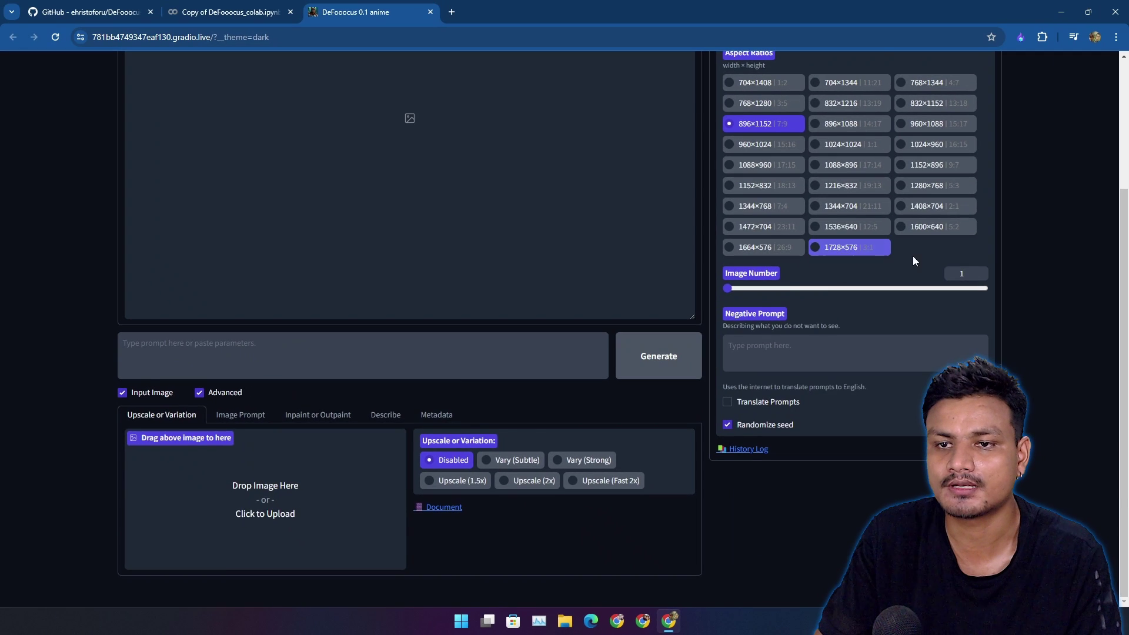
scroll(946, 227, "up", 3)
scroll(884, 133, "down", 3)
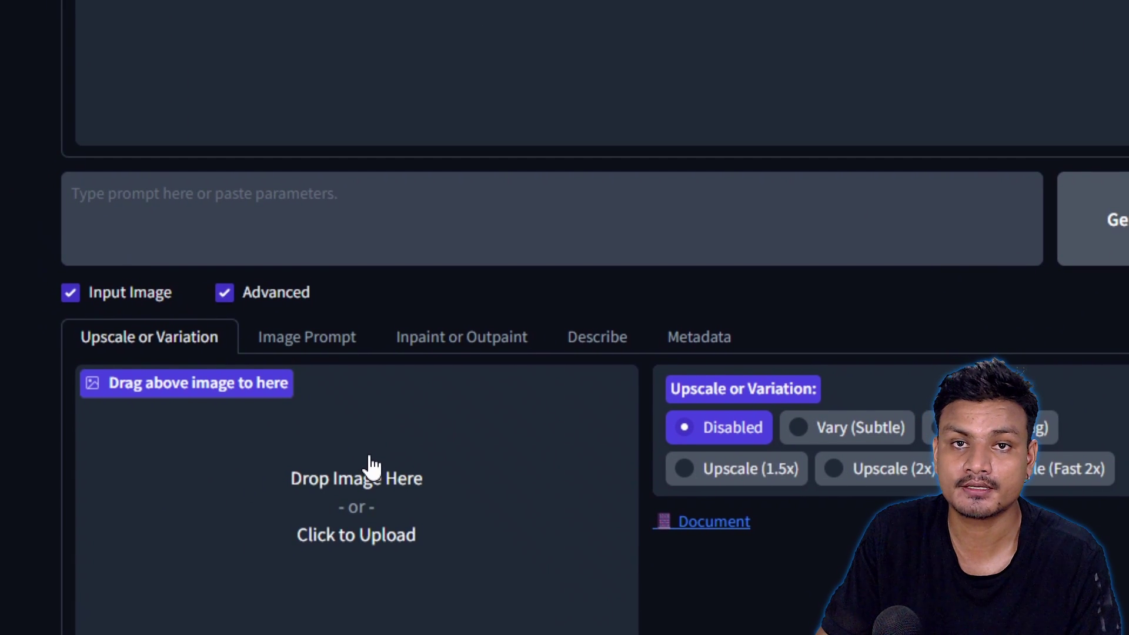
Drop the webcam photo into Upscale or Variation and select Vary (Subtle)
left_click_drag(365, 466, 328, 454)
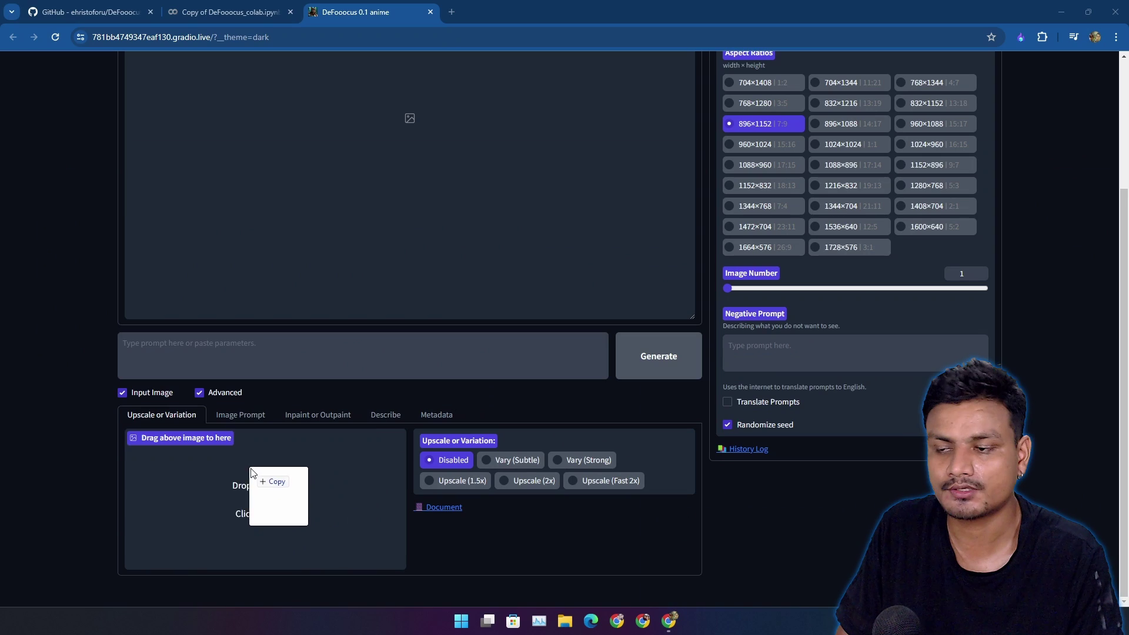
left_click_drag(251, 472, 252, 473)
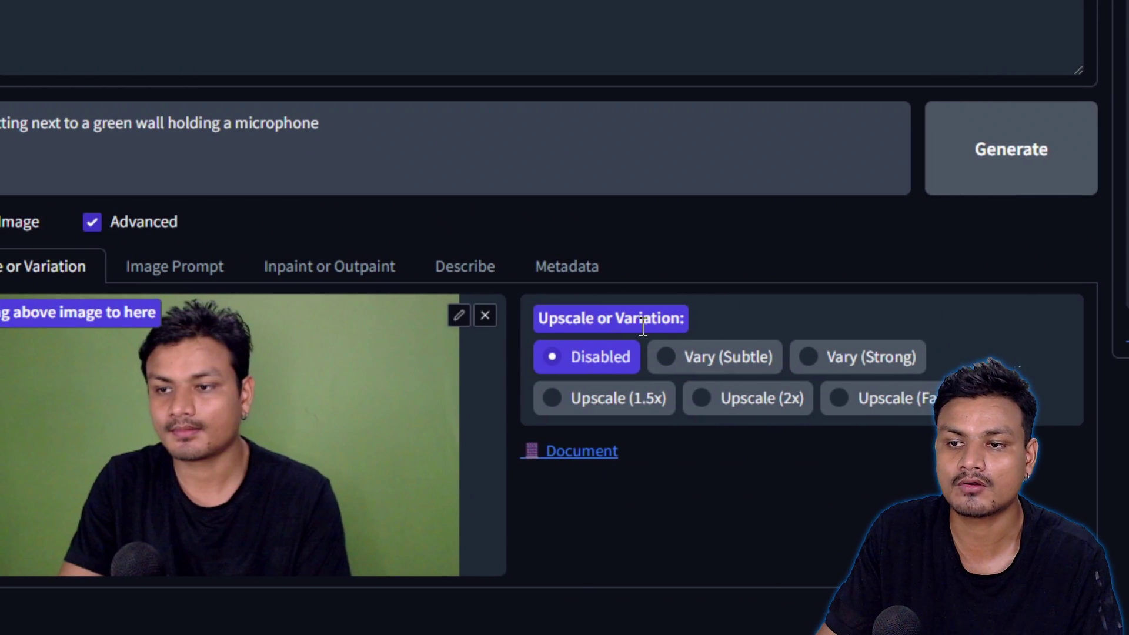
left_click(718, 364)
scroll(1124, 235, "up", 3)
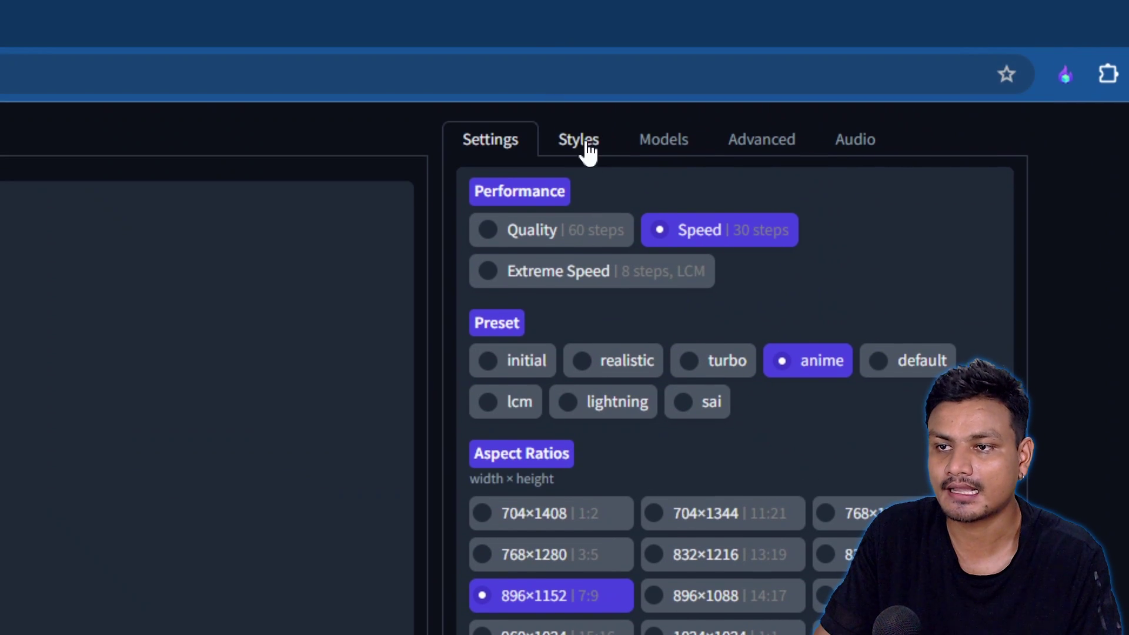
left_click(587, 151)
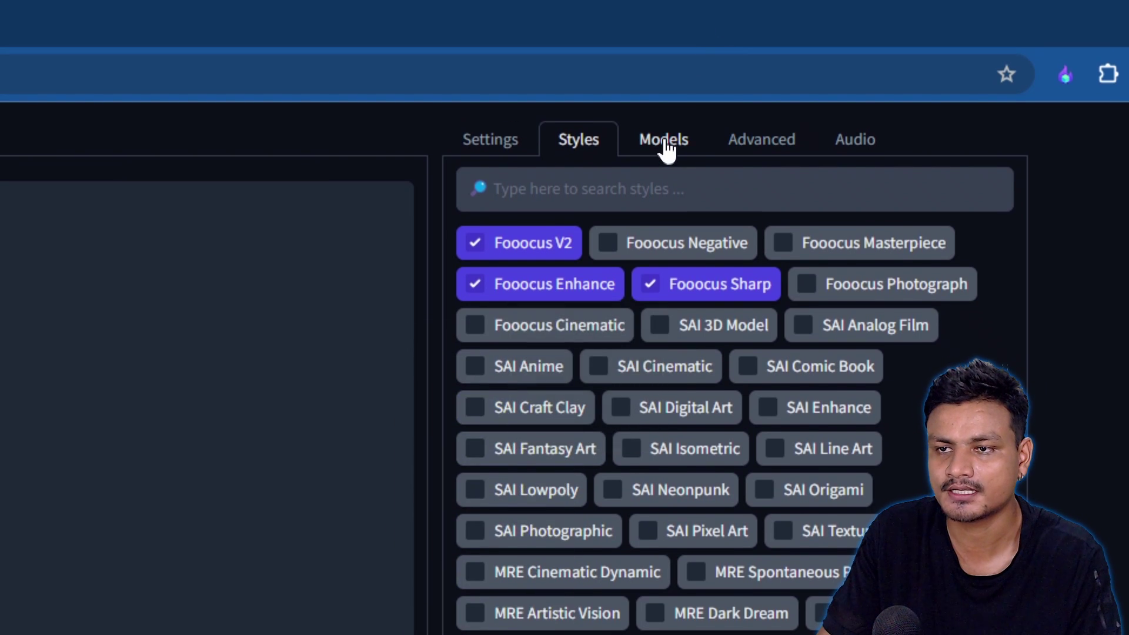
left_click(664, 141)
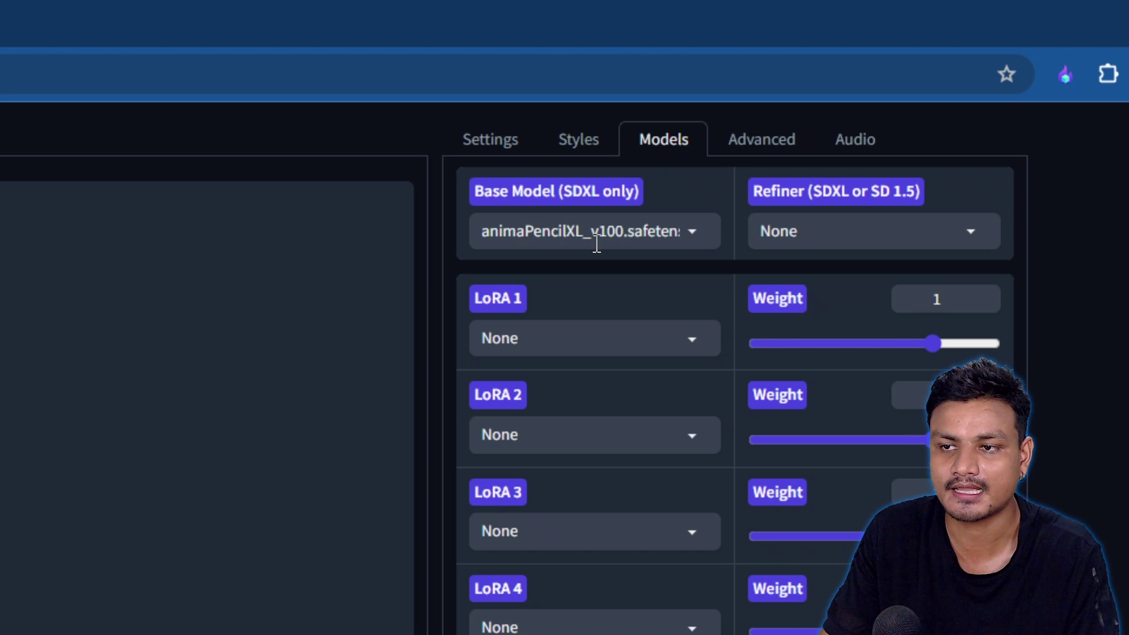
left_click(778, 137)
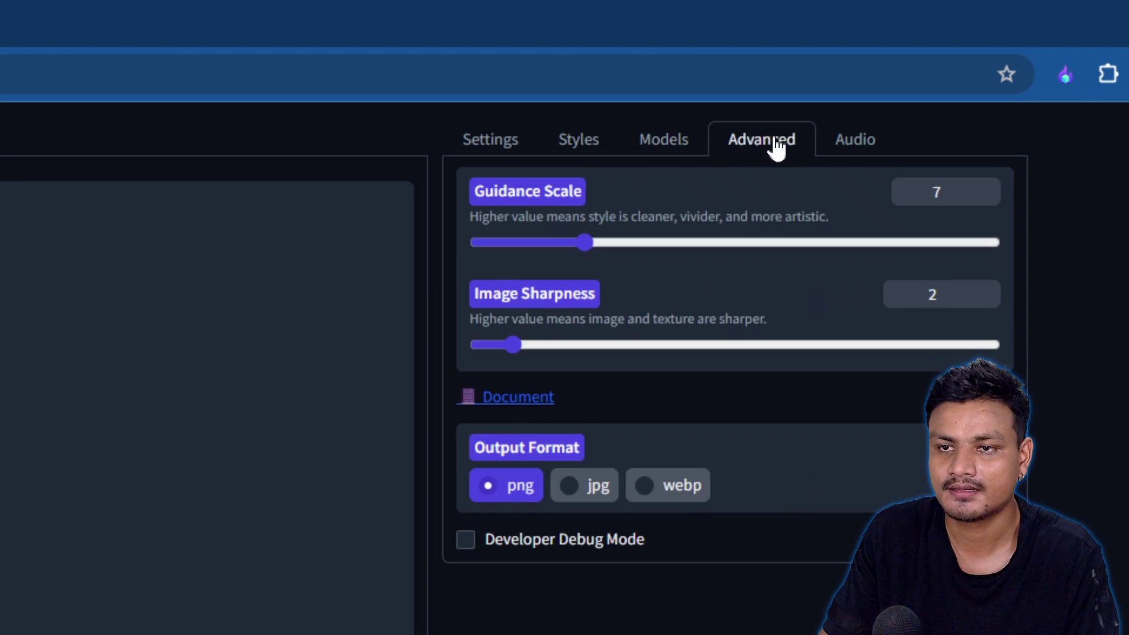
left_click(855, 144)
left_click(487, 153)
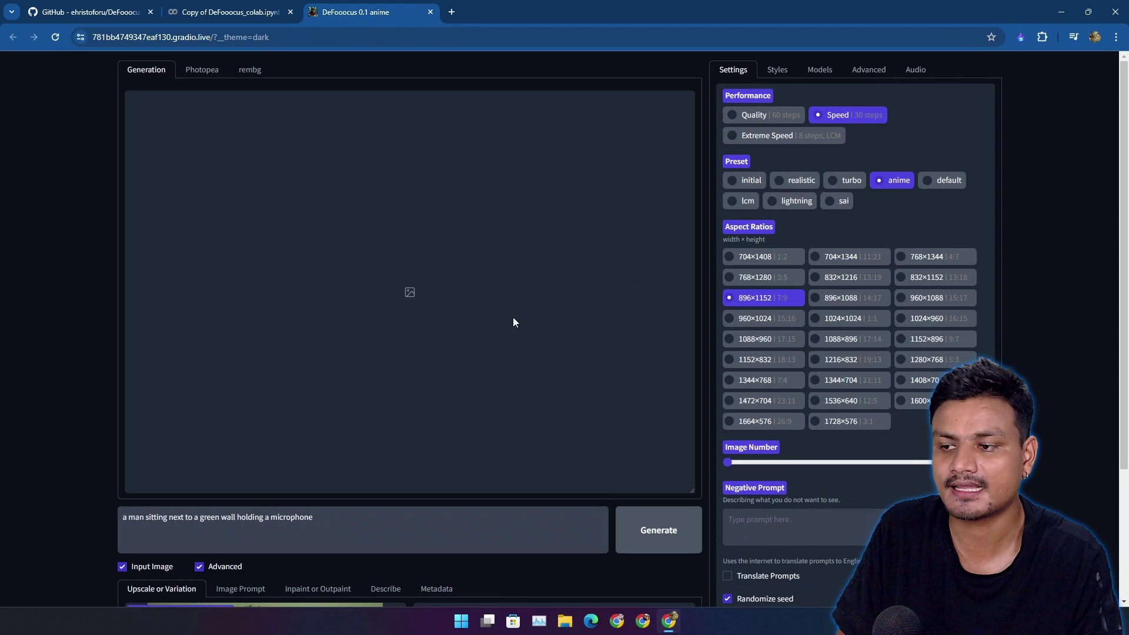
scroll(563, 524, "down", 3)
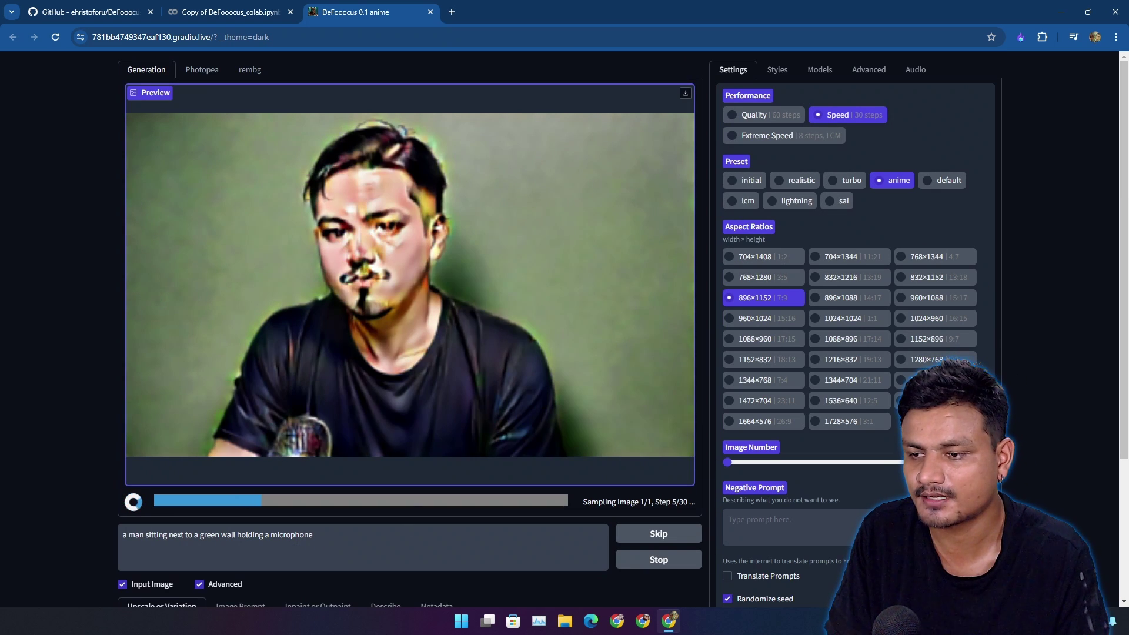
Scroll down to follow the variation's sampling progress
scroll(411, 514, "down", 3)
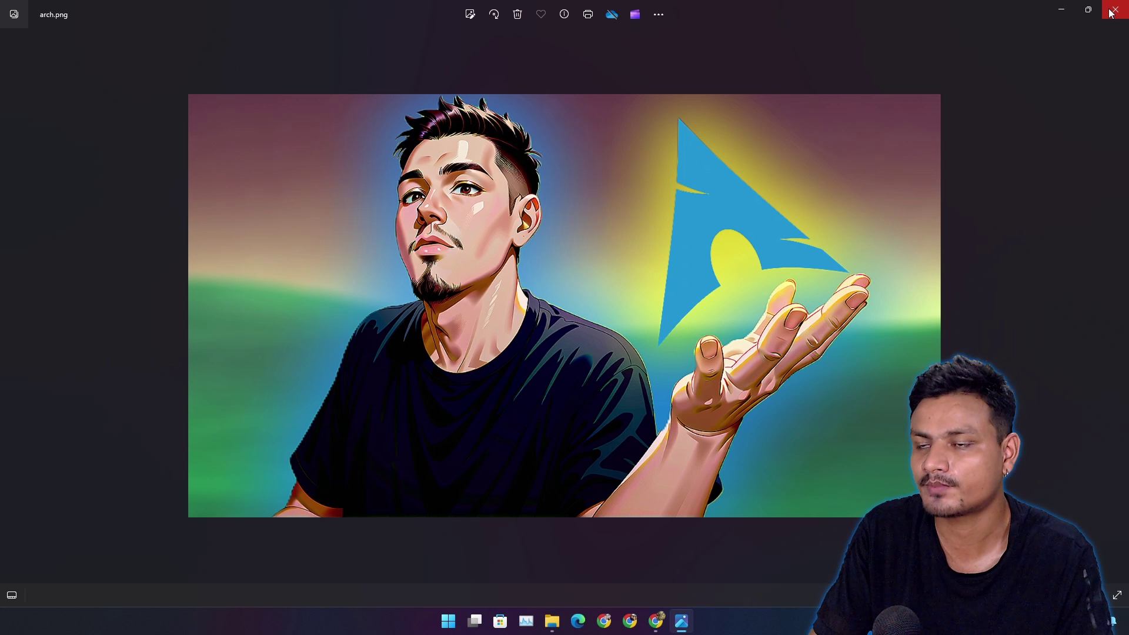
Close the arch.png example and open vmware.png instead
left_click(1110, 13)
double_click(503, 255)
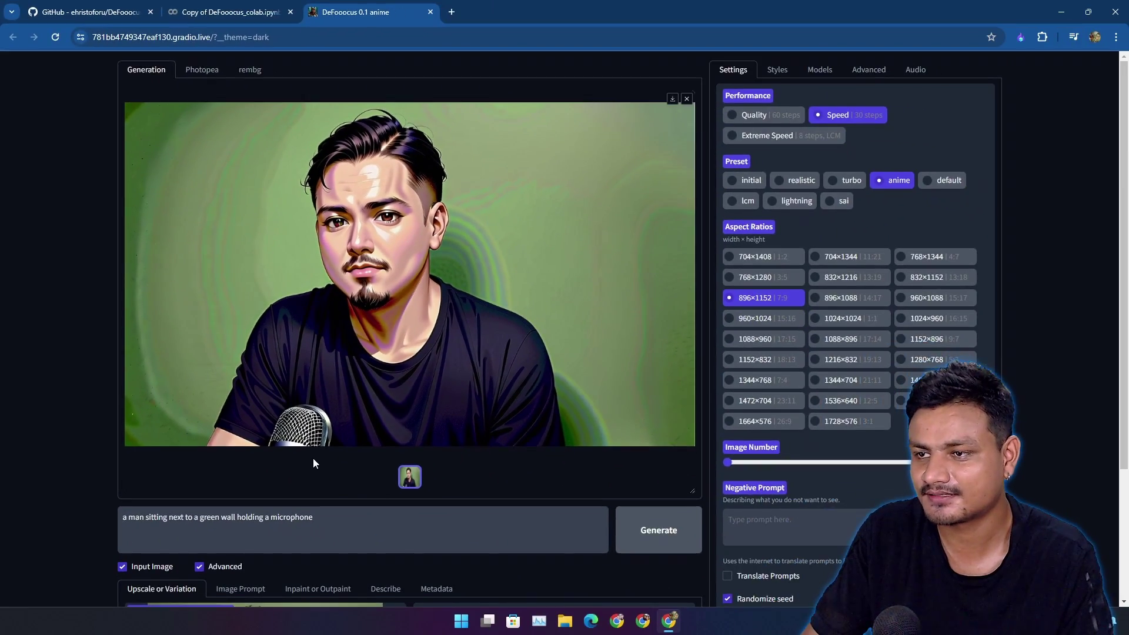
Review the finished anime portrait, then add a comma to the prompt text
scroll(312, 463, "down", 3)
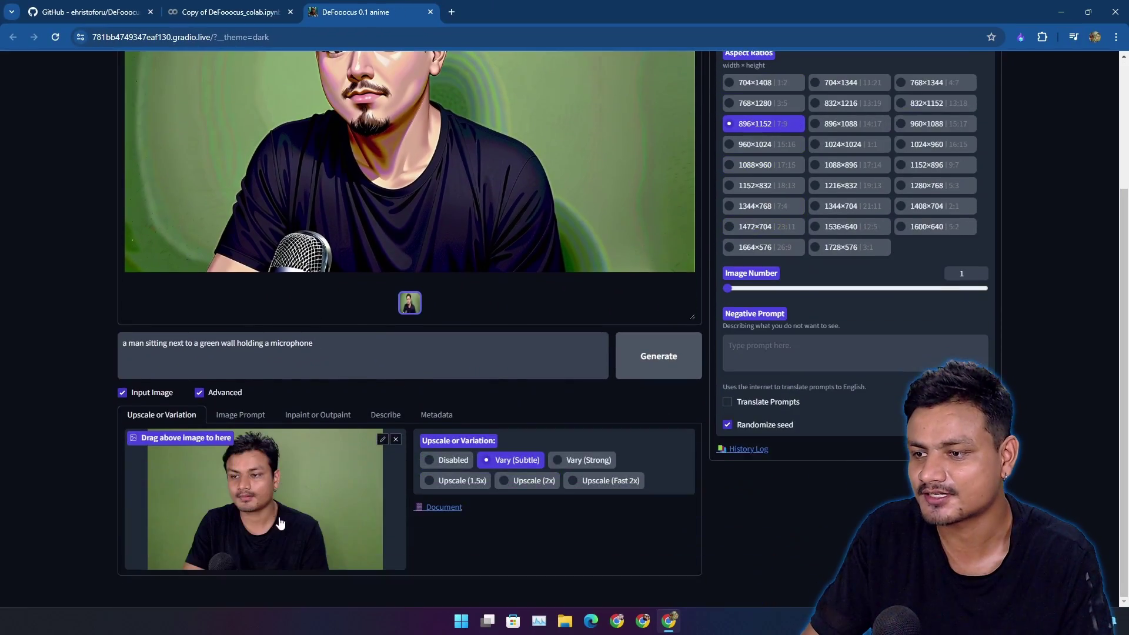
scroll(390, 531, "up", 3)
left_click(392, 535)
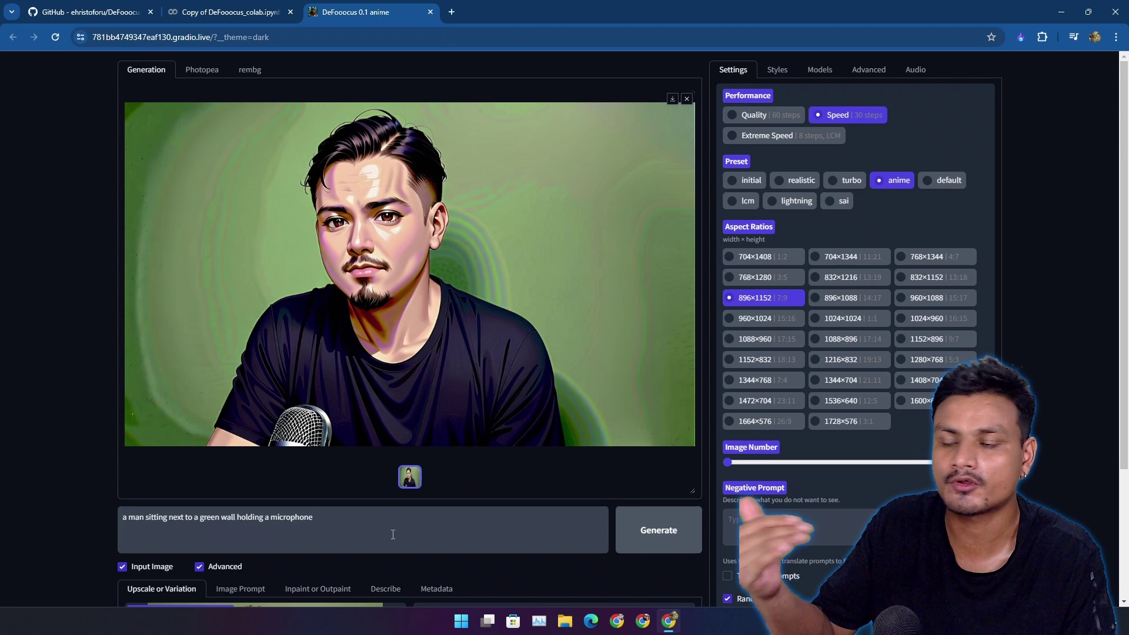
type(",")
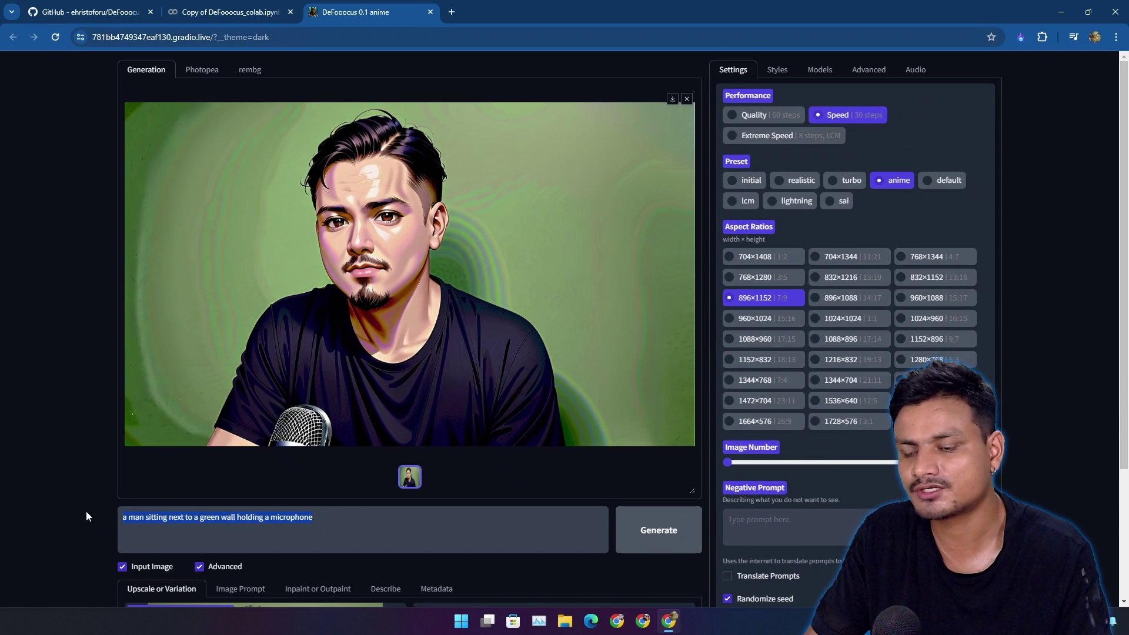
Replace the prompt with 'smiling' and generate a Vary (Subtle) variation of the anime portrait
key("BackSpace")
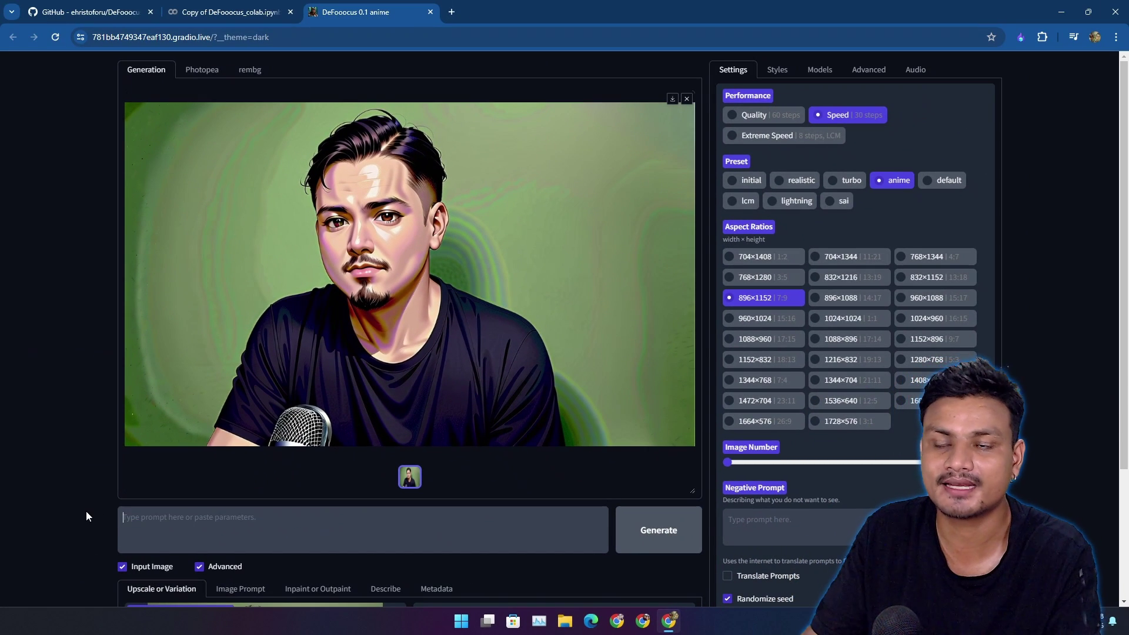
scroll(253, 553, "down", 3)
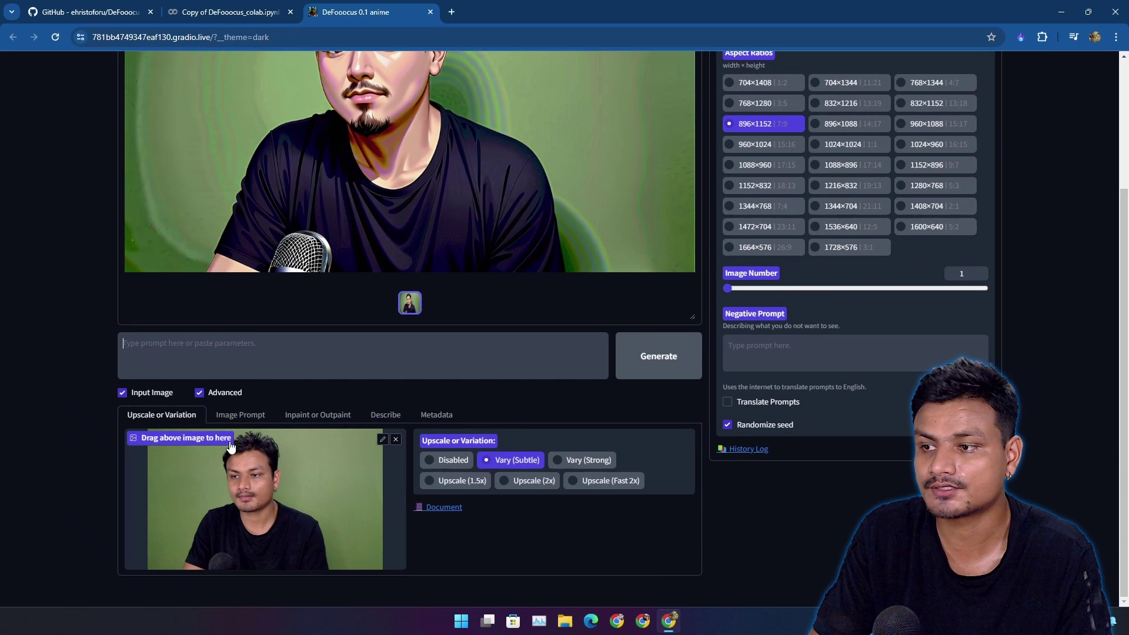
type("iling")
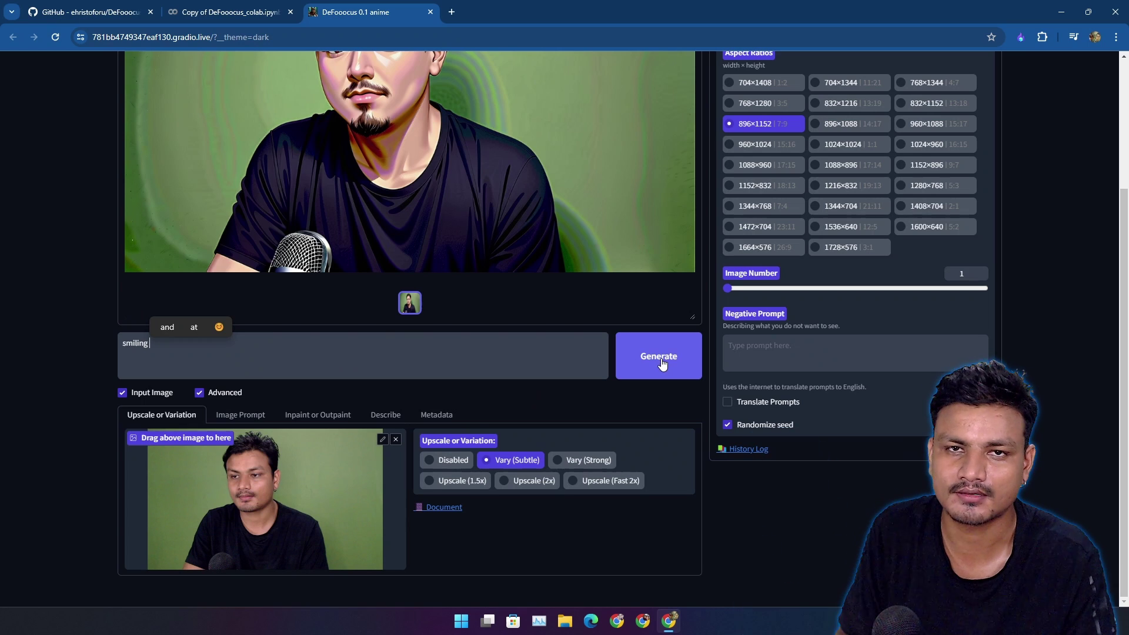
left_click(661, 364)
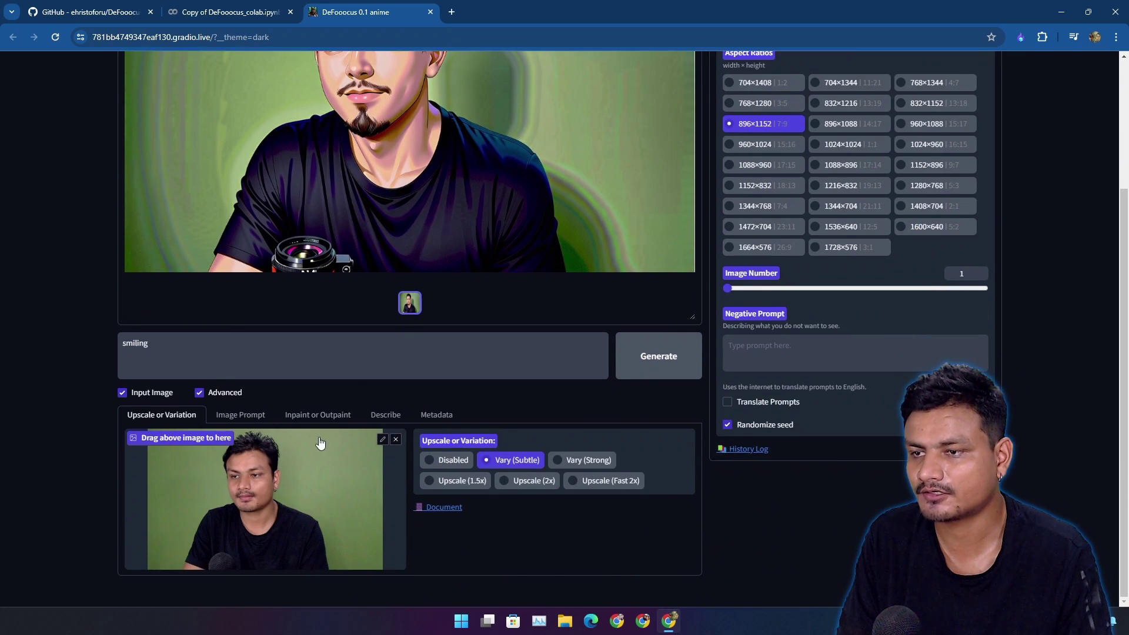
scroll(379, 325, "up", 3)
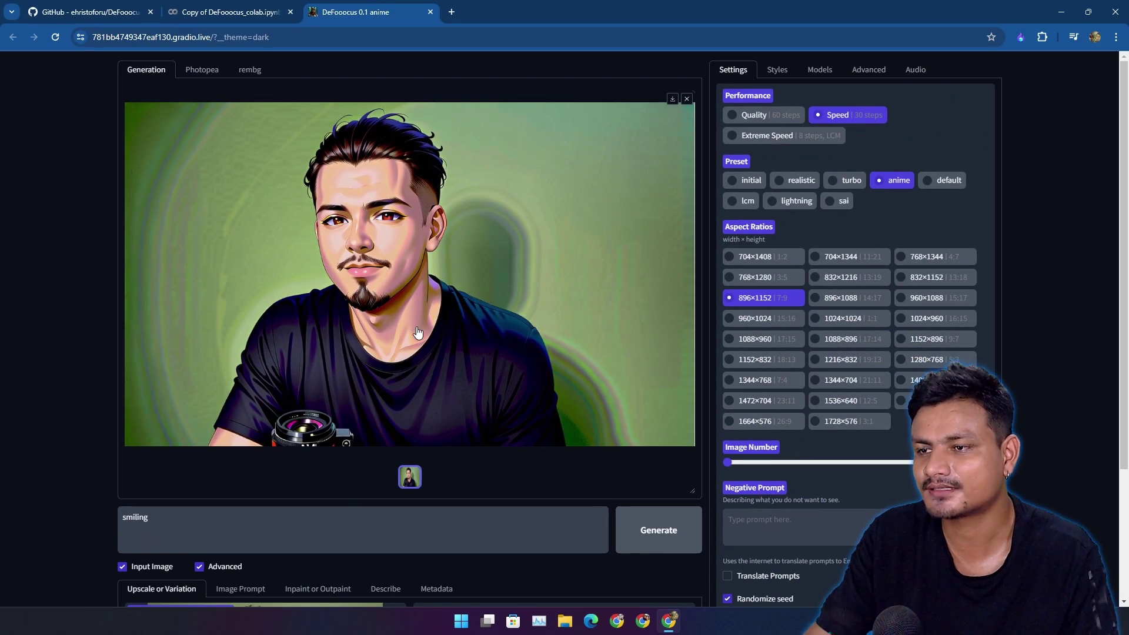
scroll(412, 333, "down", 3)
scroll(431, 288, "up", 3)
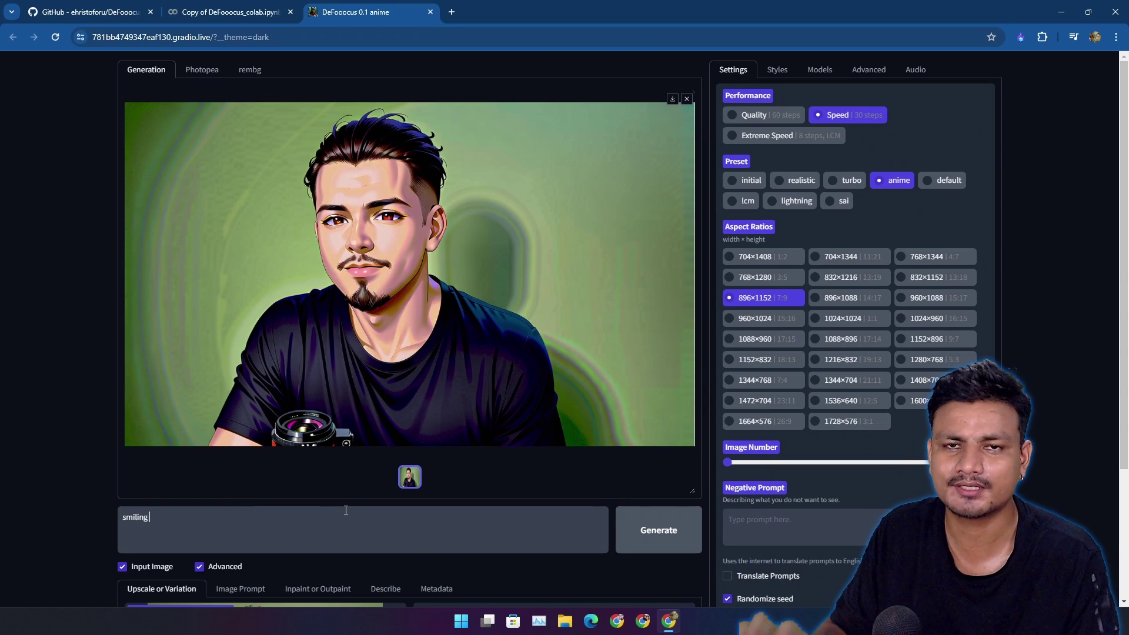
Review the base model and LoRA settings on the Models tab, then return to Settings
scroll(519, 361, "up", 2)
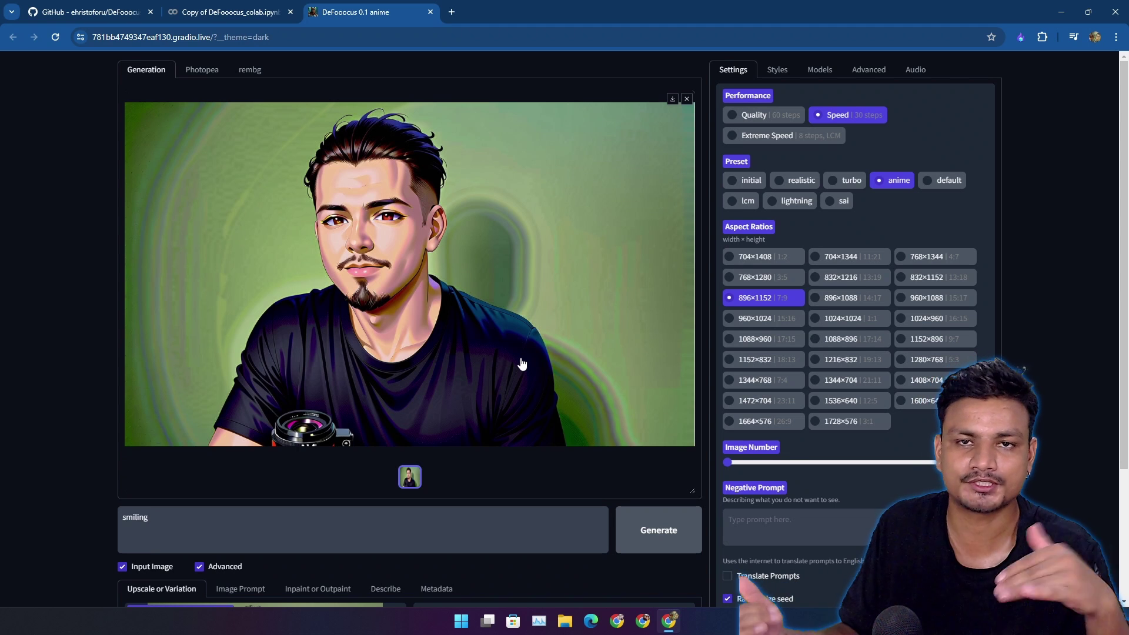
left_click(820, 69)
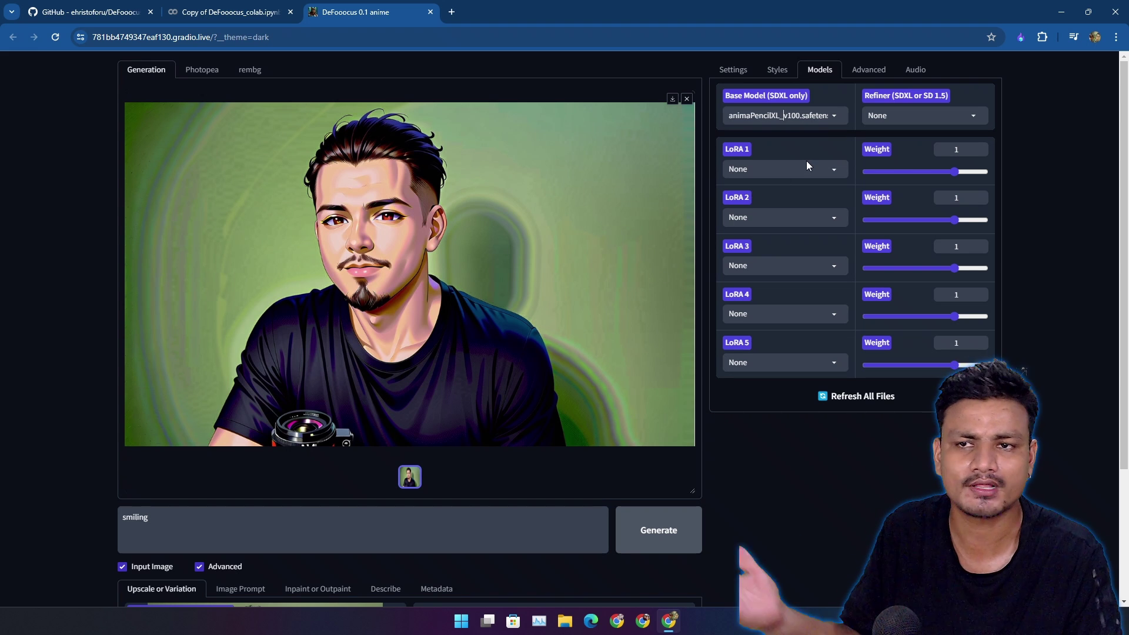
left_click(733, 70)
Select and delete 'smiling' so the prompt box is empty
scroll(382, 364, "down", 3)
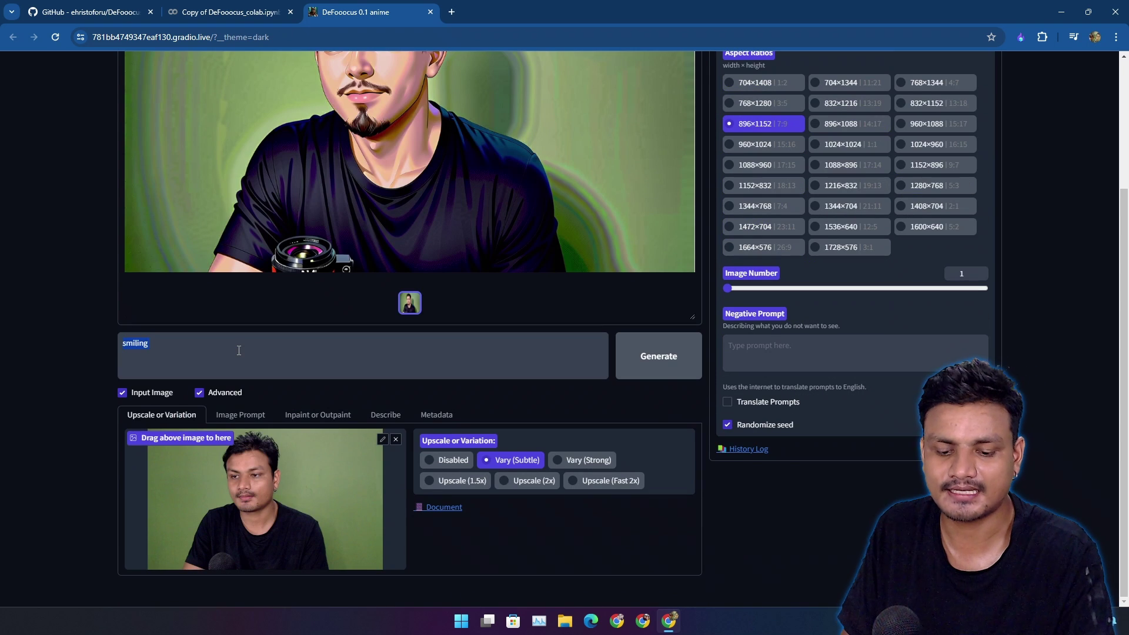
left_click(238, 350)
key("ctrl+a")
key("BackSpace")
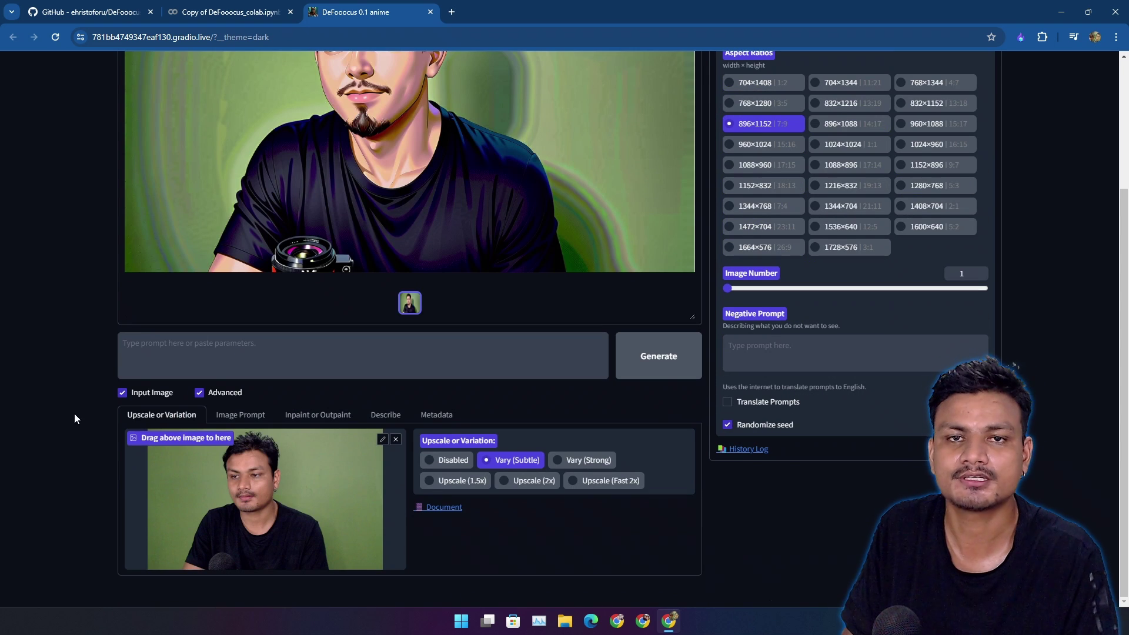
scroll(73, 415, "up", 3)
scroll(68, 357, "down", 3)
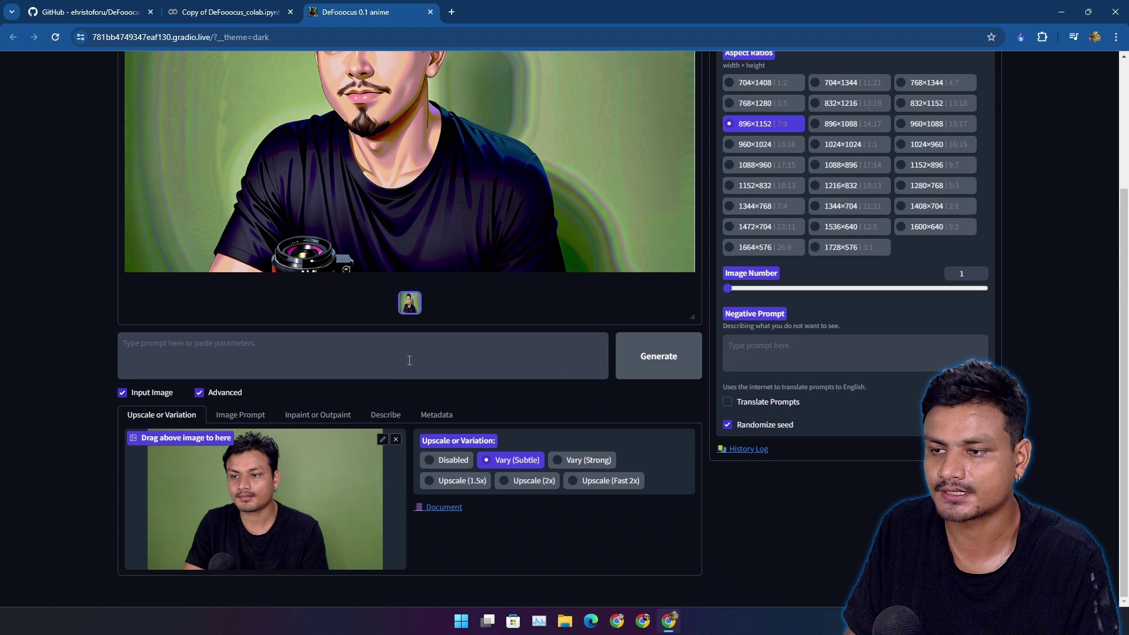
Load the webcam photo into the Inpaint or Outpaint image input
left_click(240, 420)
scroll(353, 411, "down", 4)
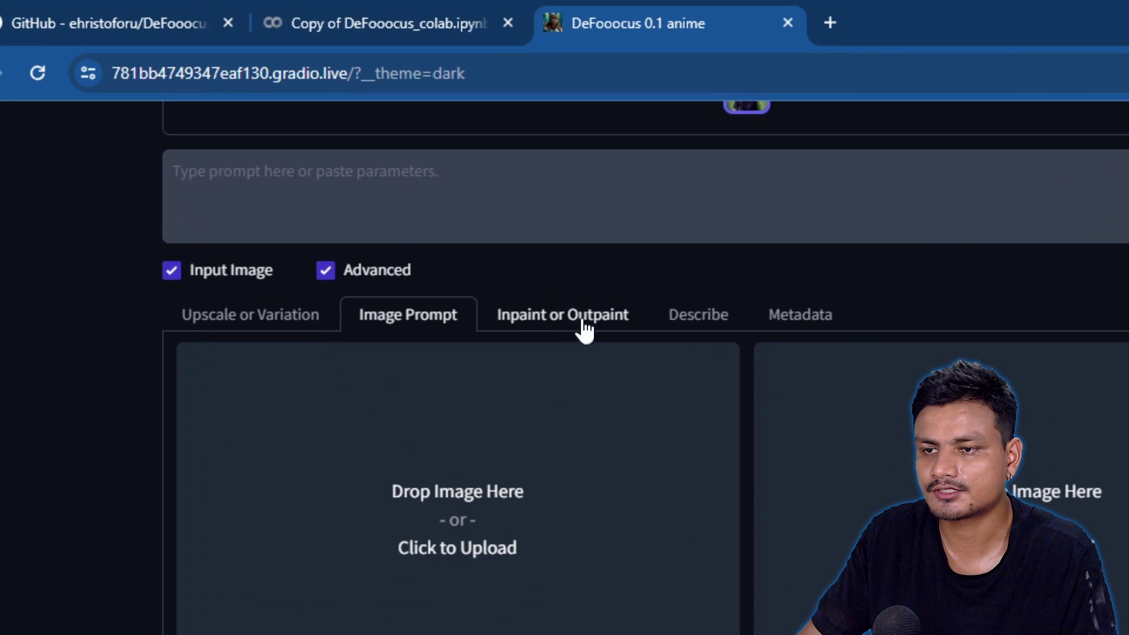
left_click(585, 323)
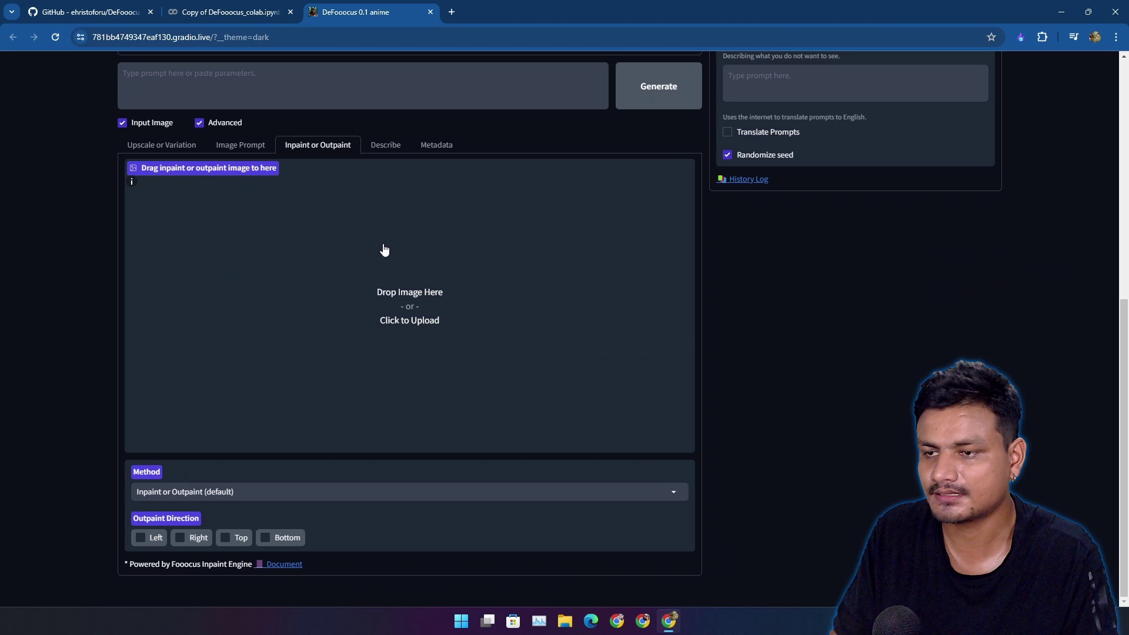
left_click_drag(1125, 406, 350, 344)
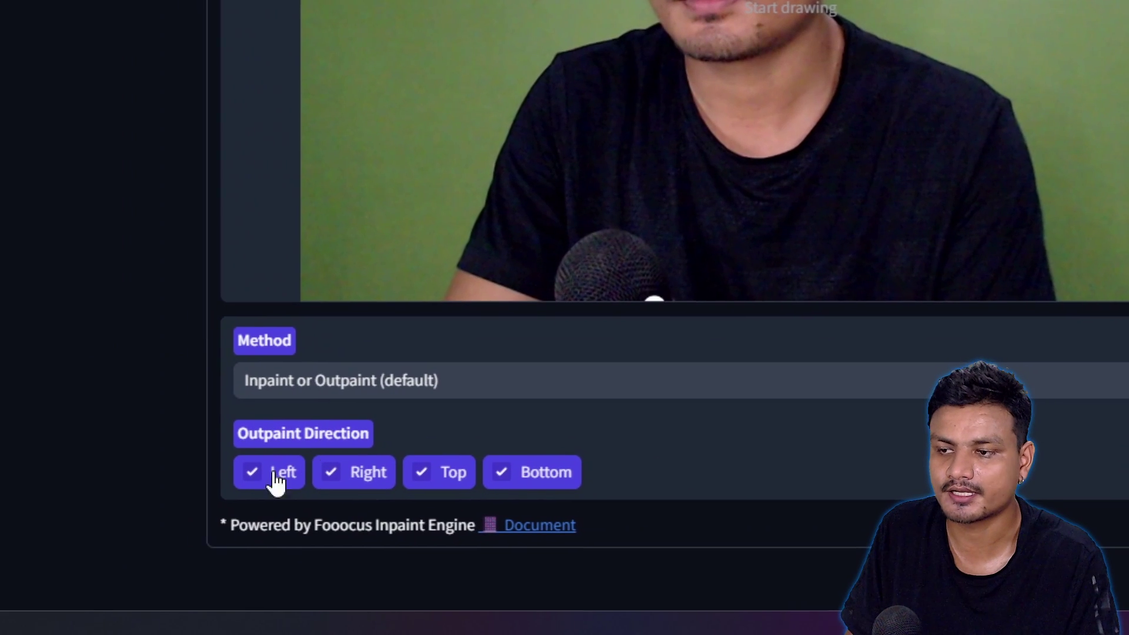
Enable Left, Right, Top and Bottom outpainting and start generating
left_click(300, 470)
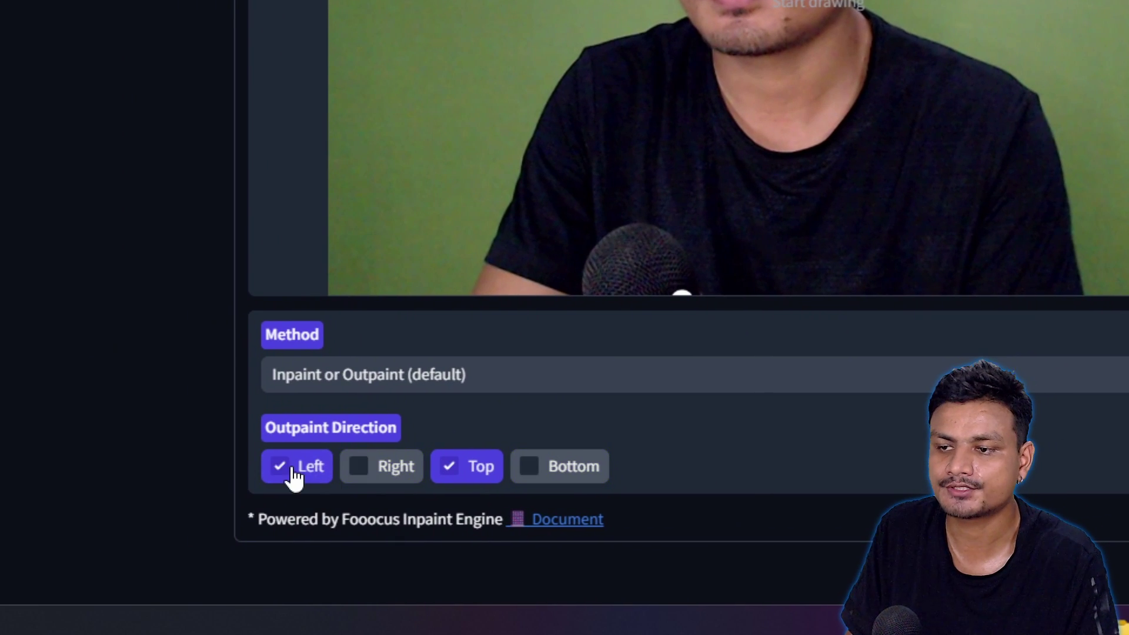
left_click(282, 470)
left_click(360, 470)
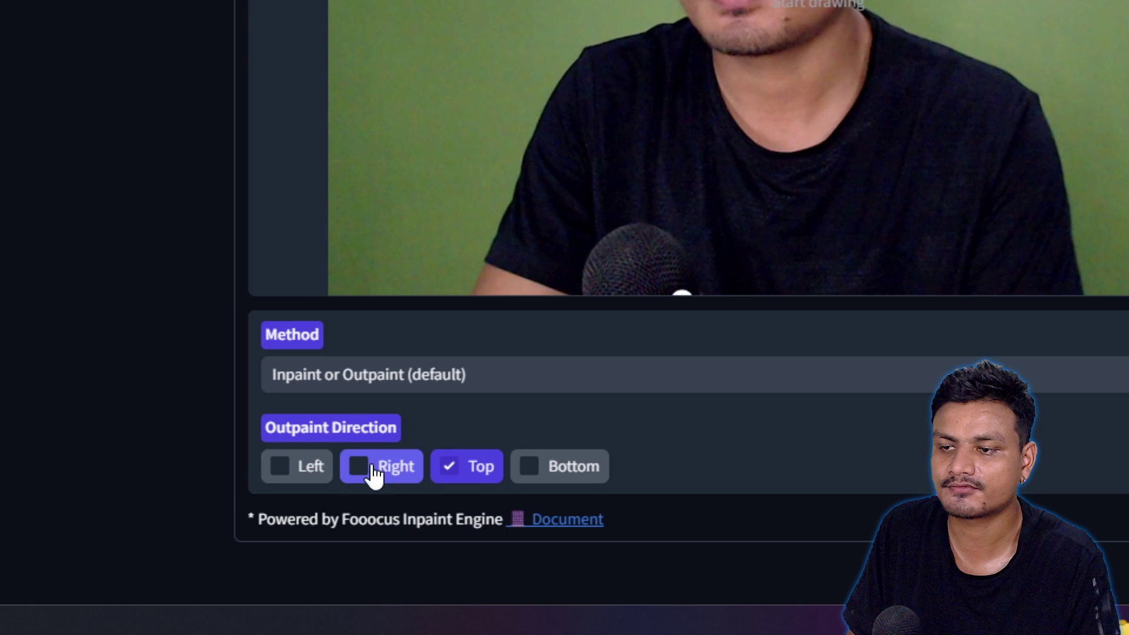
left_click(277, 469)
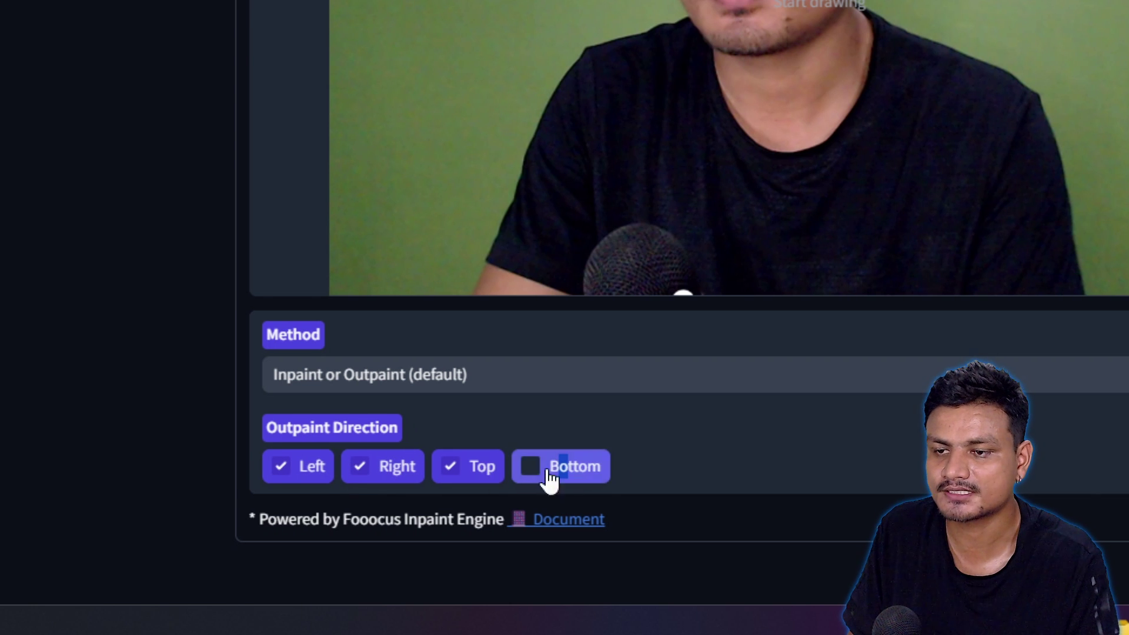
left_click(567, 470)
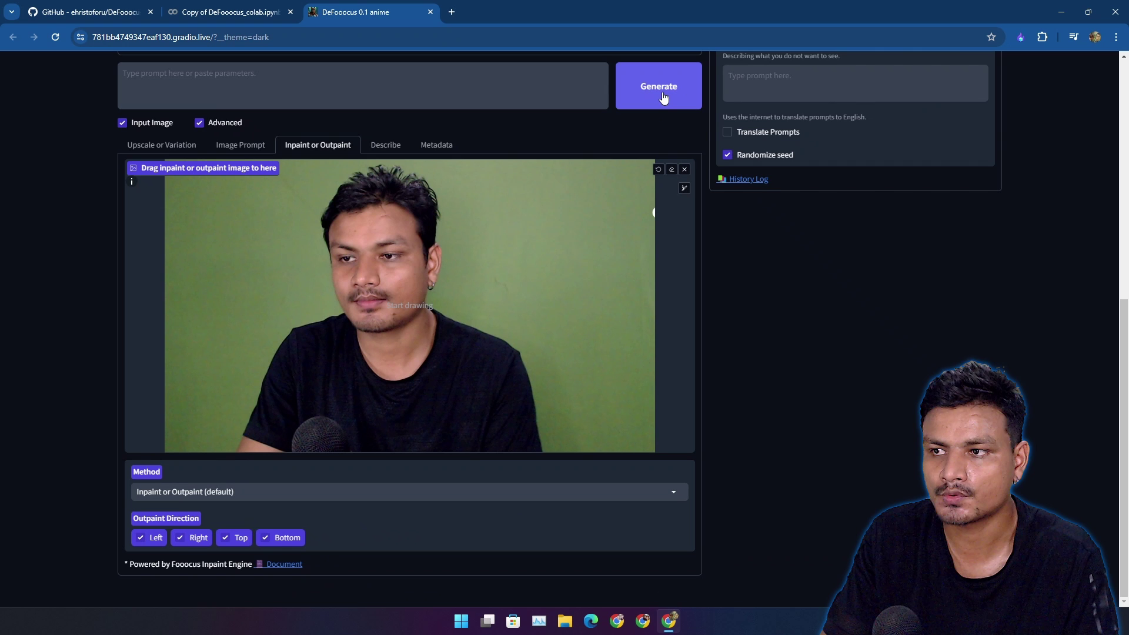
left_click(664, 96)
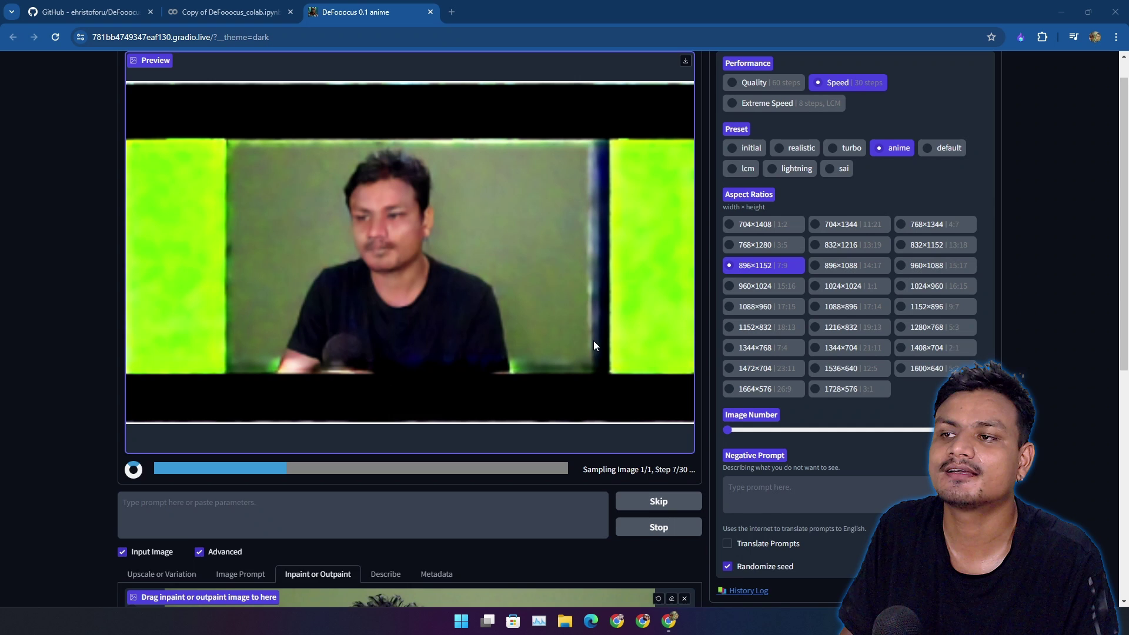
Stop the running anime-style outpaint generation
scroll(593, 341, "up", 1)
scroll(570, 318, "down", 5)
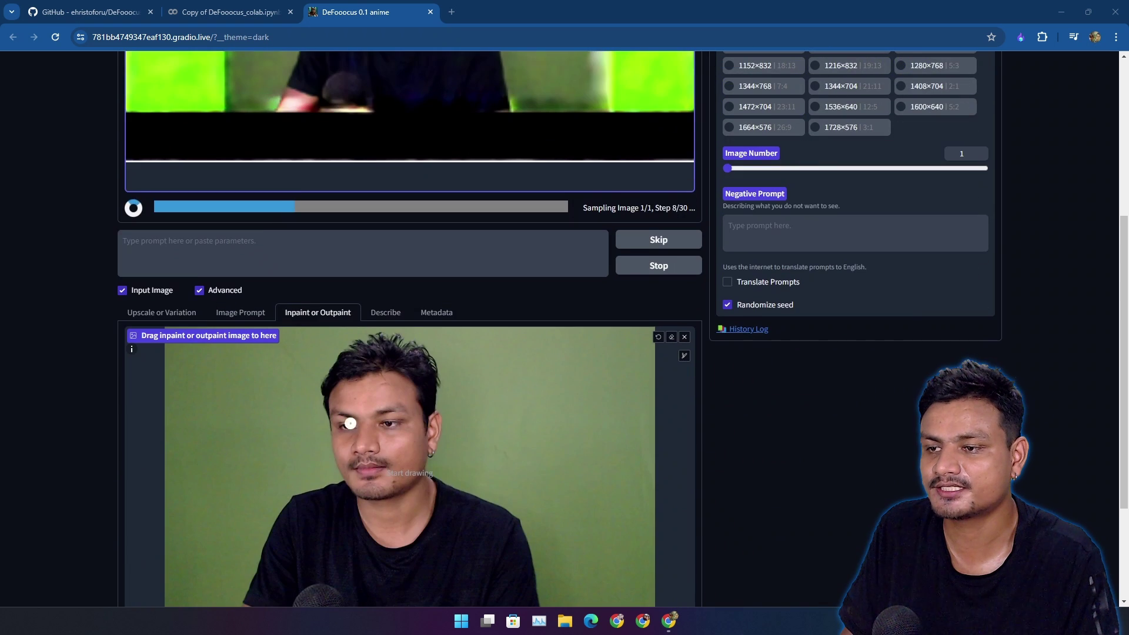
scroll(426, 438, "up", 5)
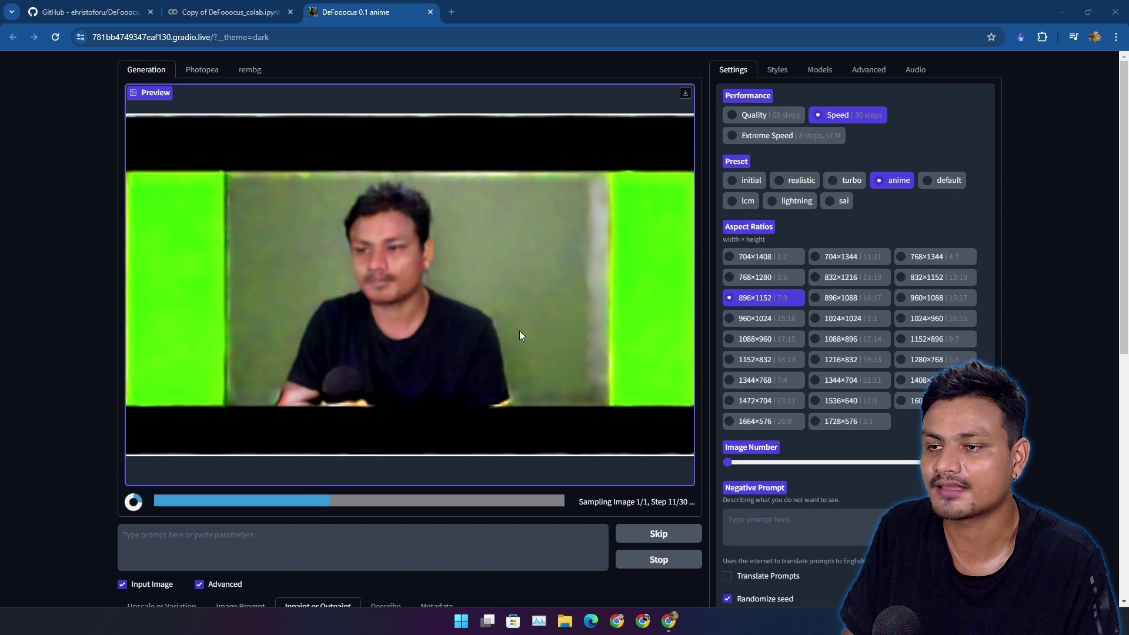
left_click(657, 559)
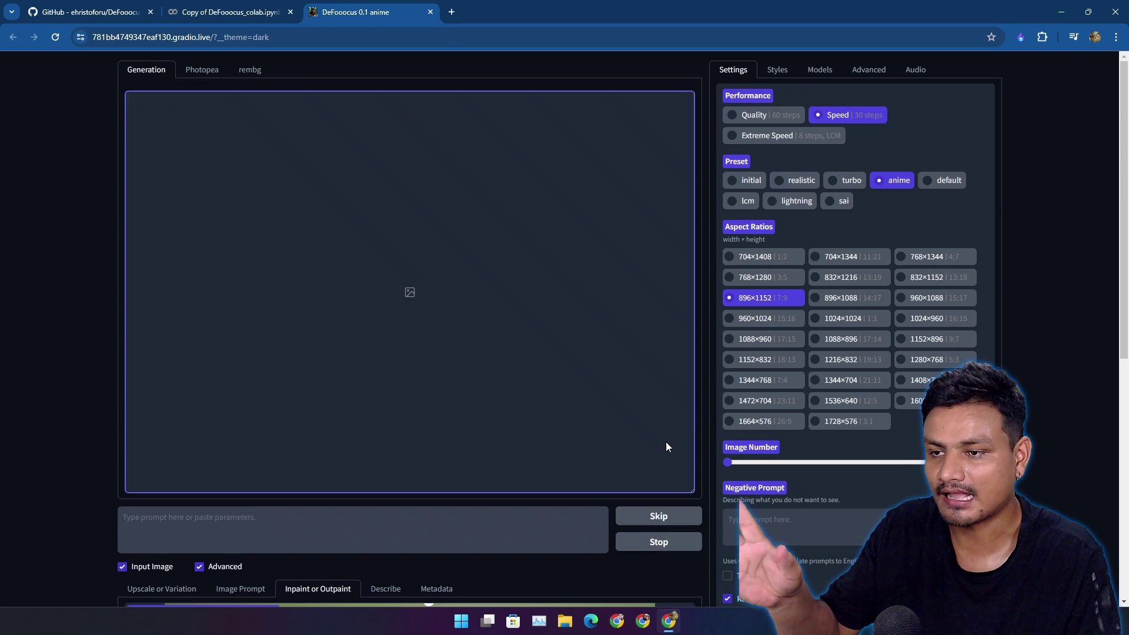
Switch to the realistic preset and let the all-sides outpaint finish
scroll(529, 294, "down", 7)
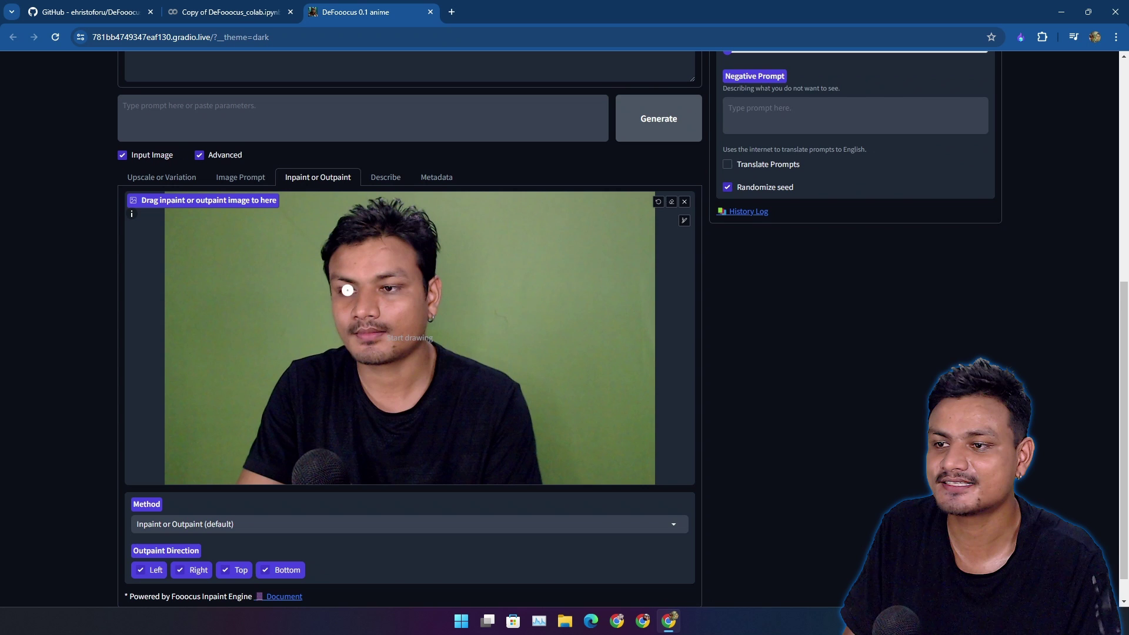
scroll(740, 223, "up", 8)
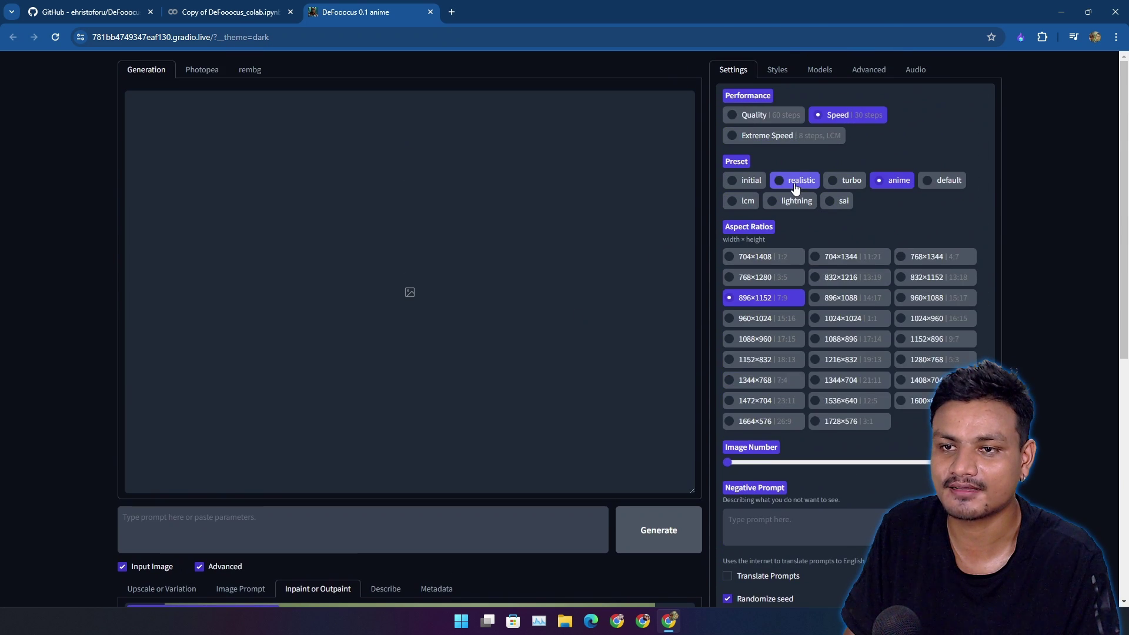
left_click(794, 180)
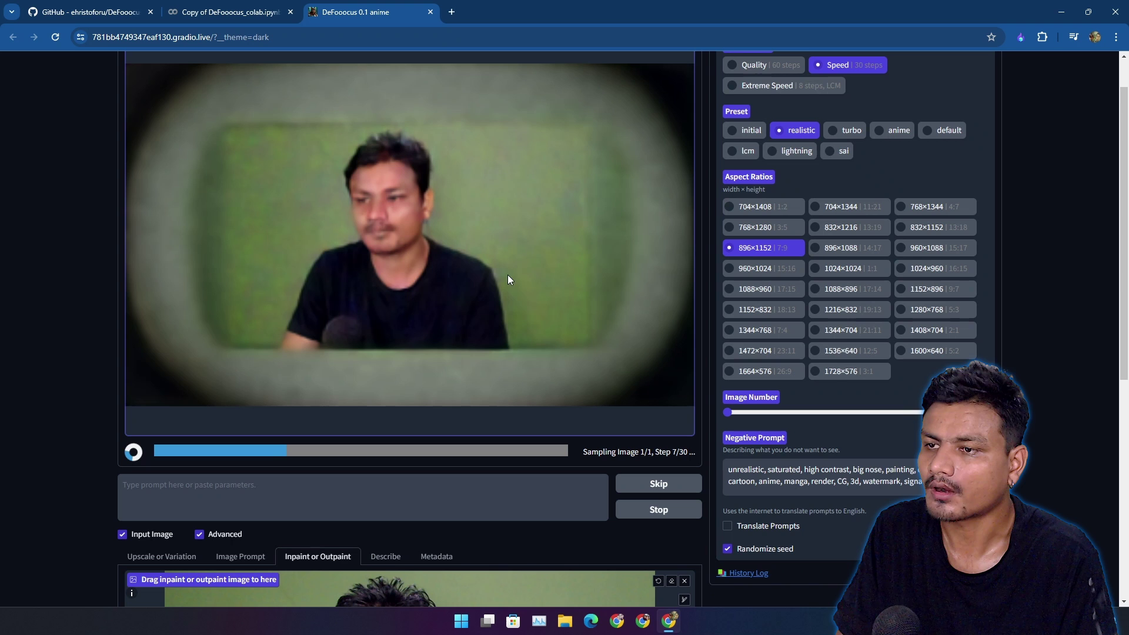
scroll(532, 284, "down", 7)
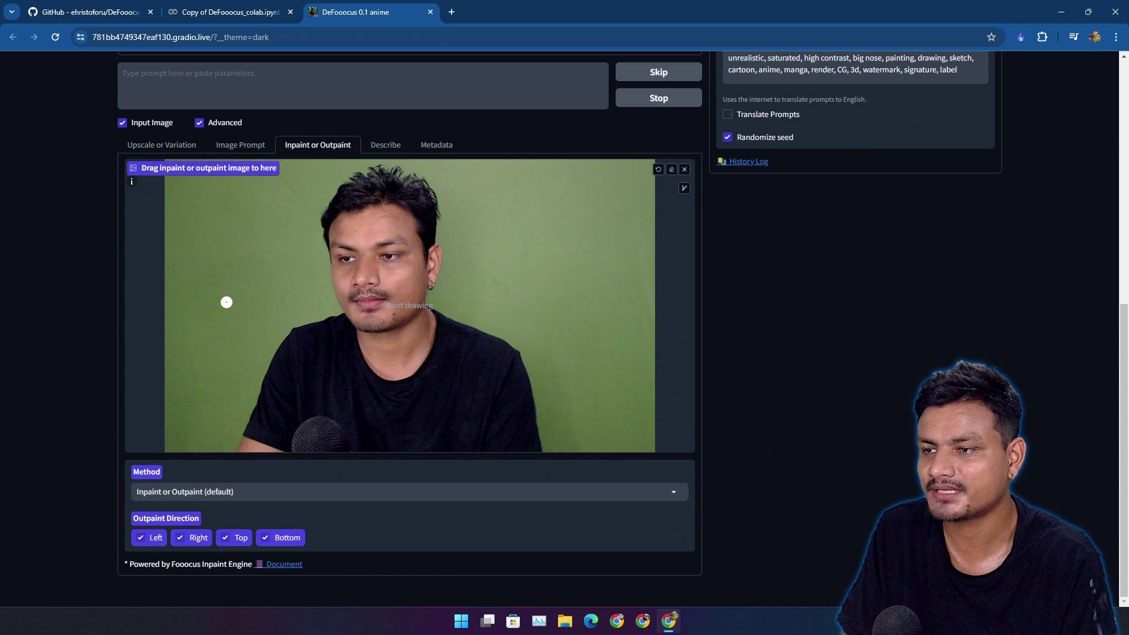
scroll(544, 276, "up", 7)
scroll(484, 298, "down", 6)
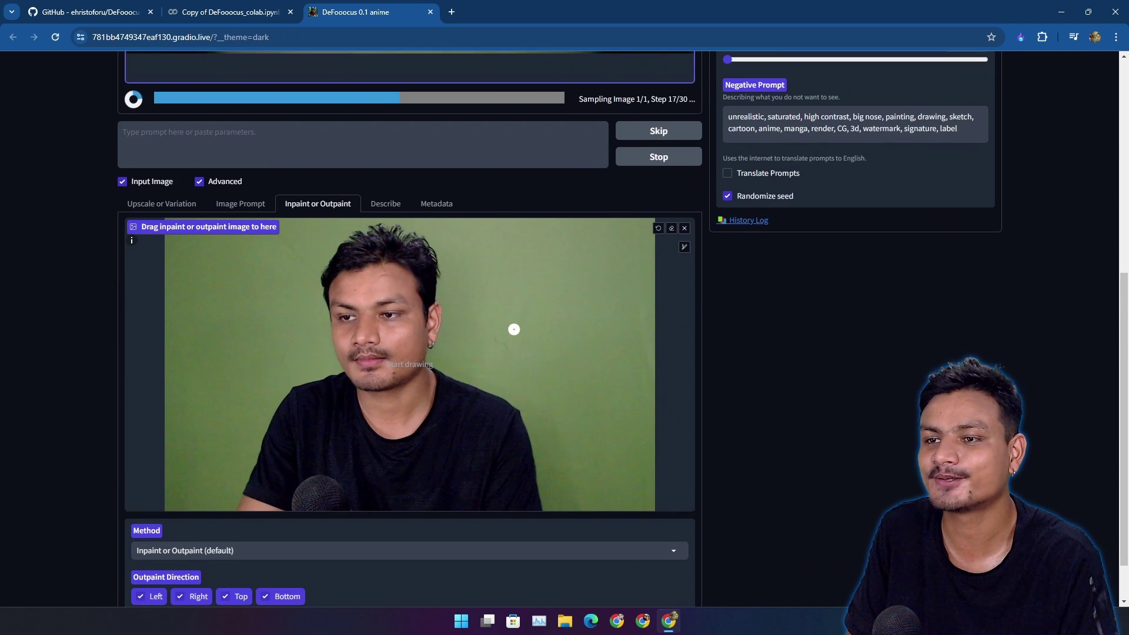
scroll(513, 329, "up", 6)
scroll(509, 321, "down", 7)
scroll(479, 322, "up", 8)
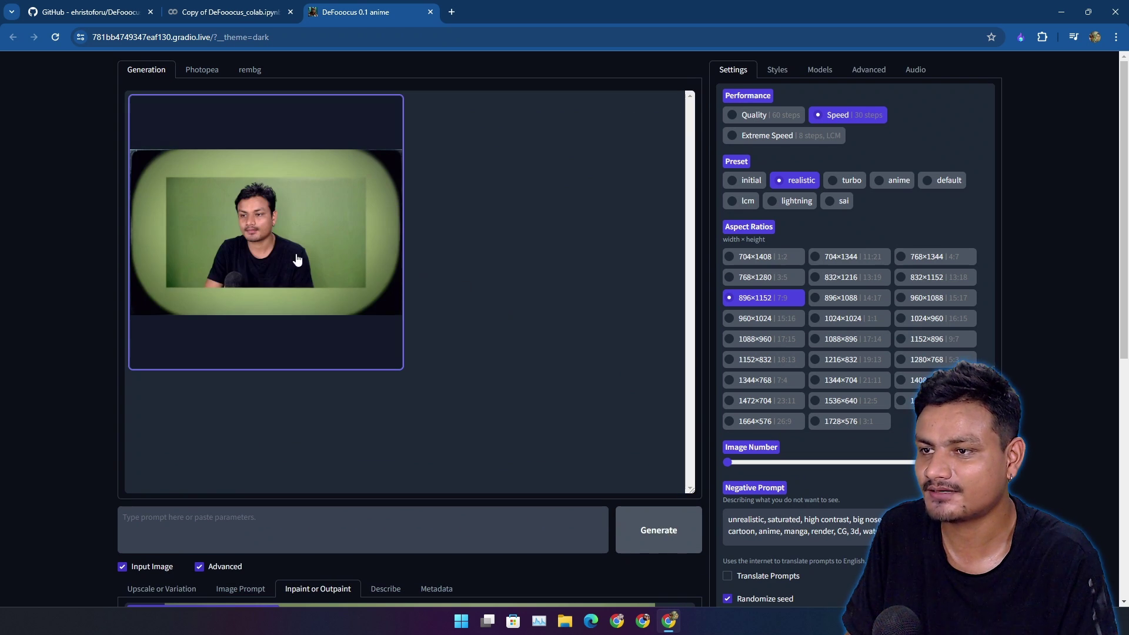
Inspect the outpainted result full size, then clear the Left, Right, Top and Bottom checkboxes
left_click(297, 259)
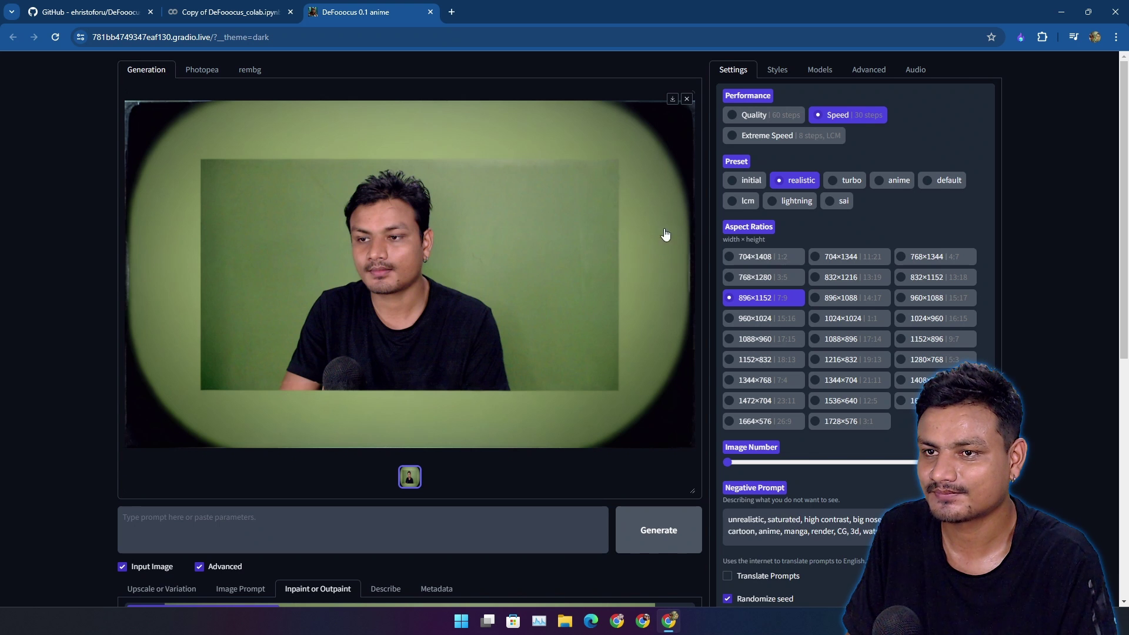
left_click(687, 99)
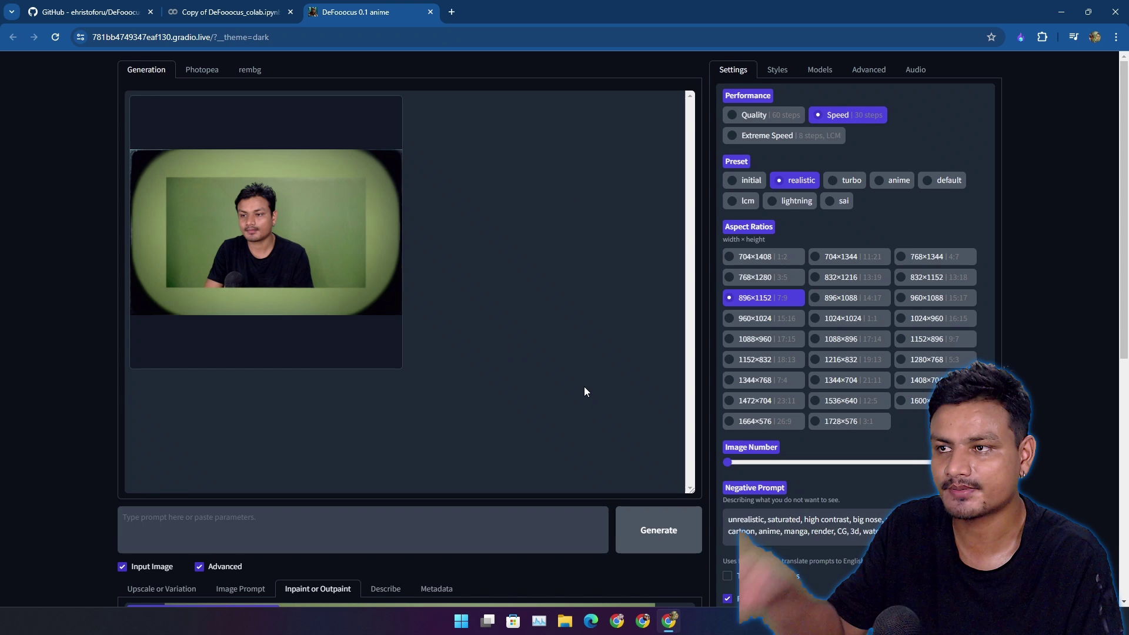
scroll(583, 386, "down", 4)
scroll(531, 410, "down", 3)
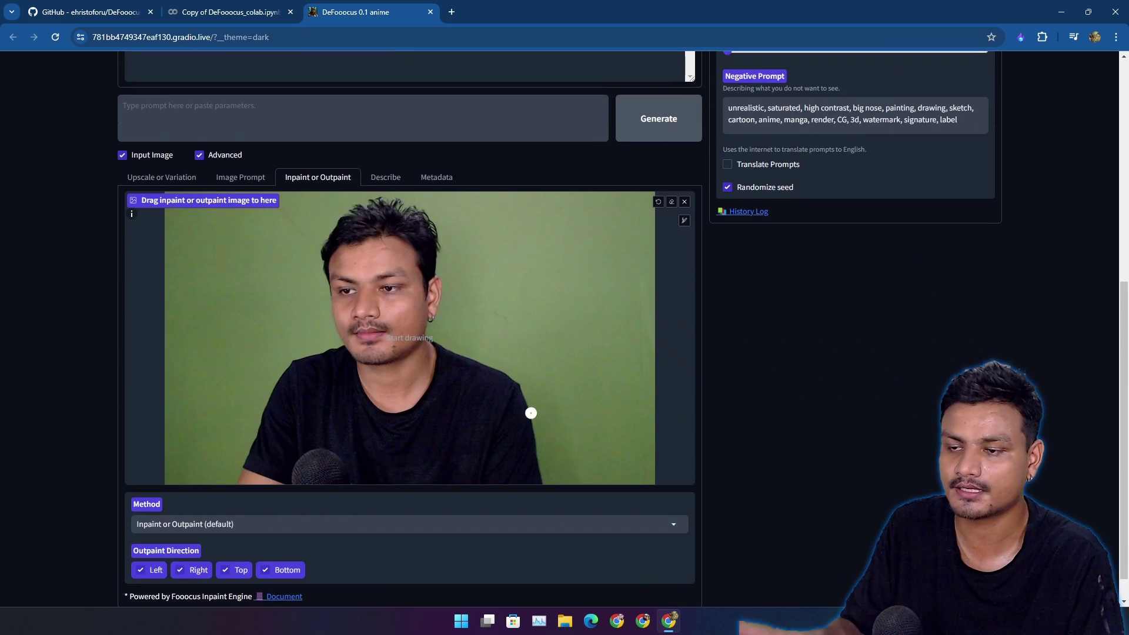
scroll(534, 374, "up", 7)
scroll(453, 329, "down", 6)
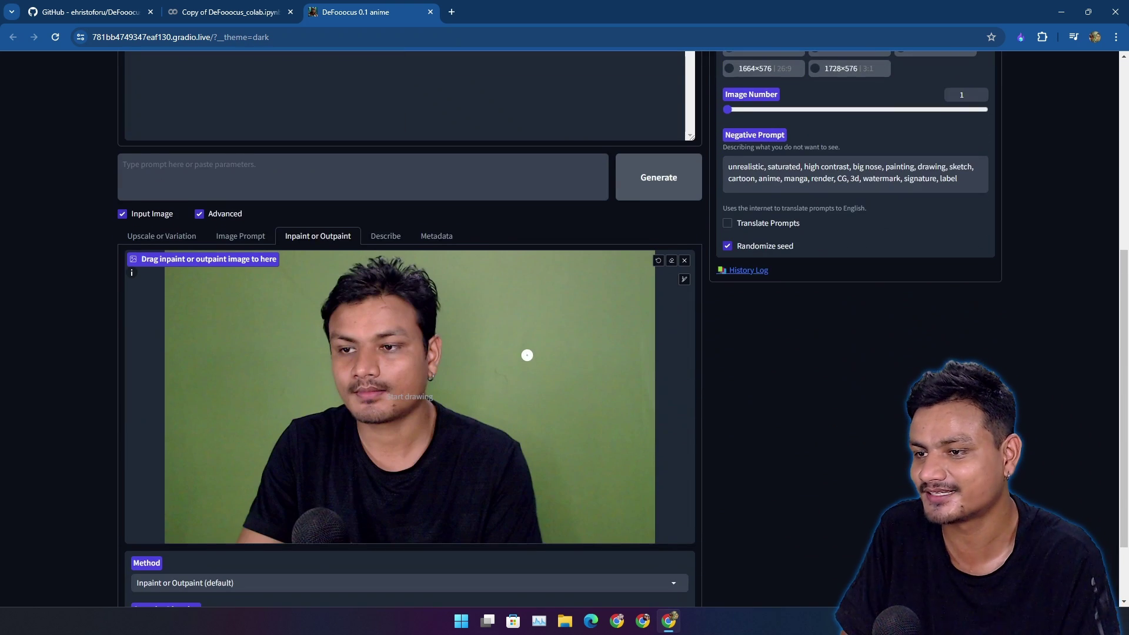
scroll(499, 352, "down", 2)
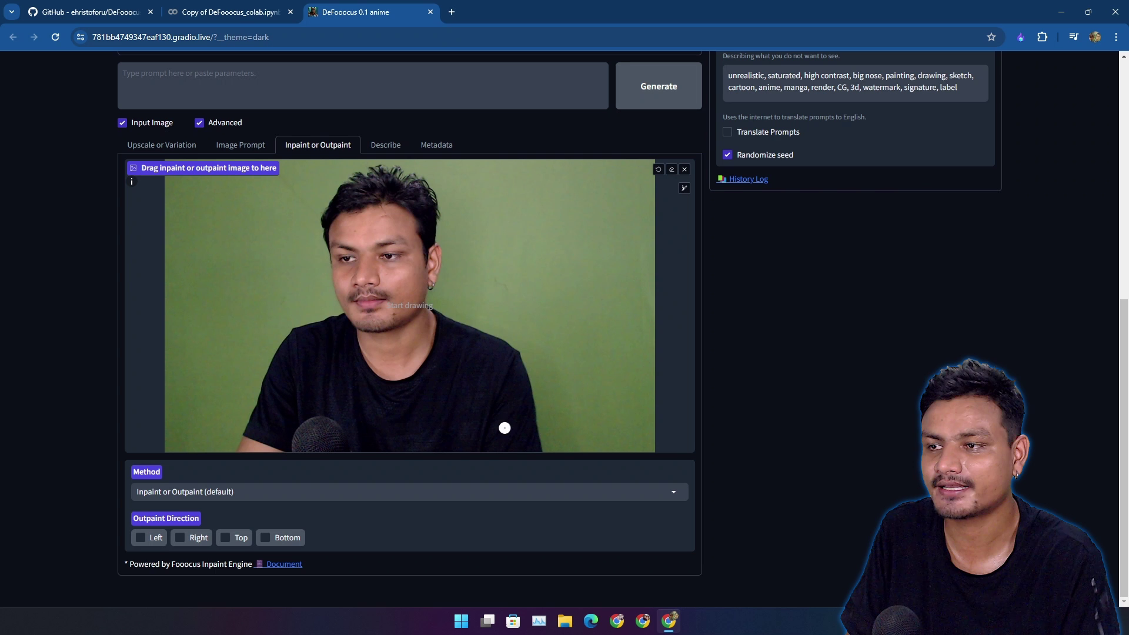
Mask the mouth and inpaint it with the prompt 'smile' to make the man smile
left_click_drag(371, 308, 368, 288)
left_click(353, 83)
type("sm")
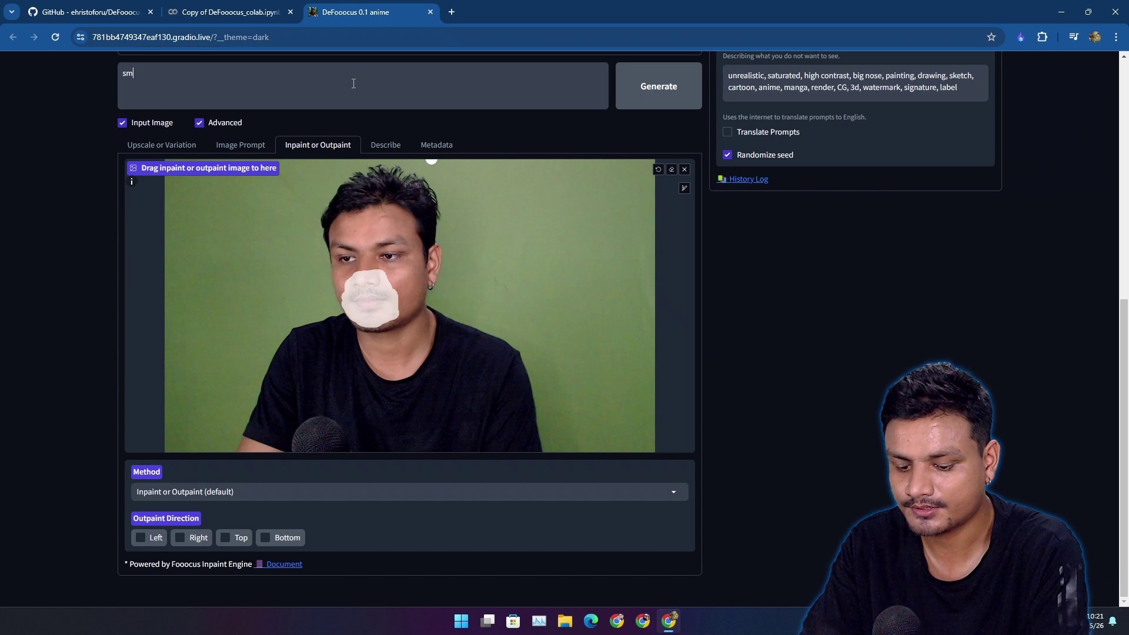
type("ile")
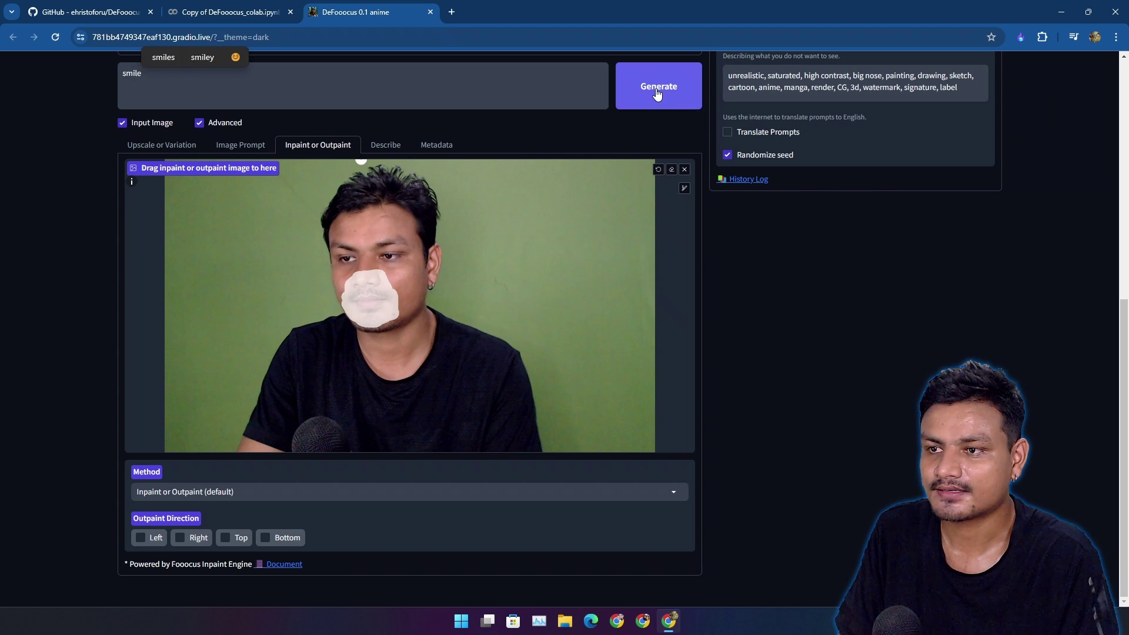
left_click(657, 94)
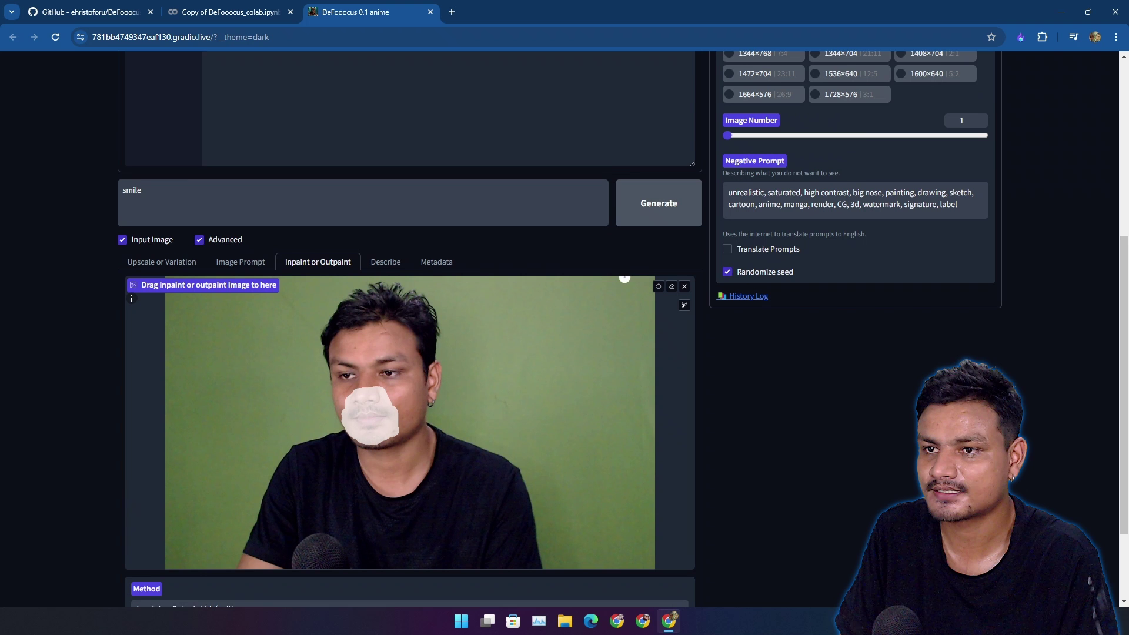
scroll(599, 263, "down", 2)
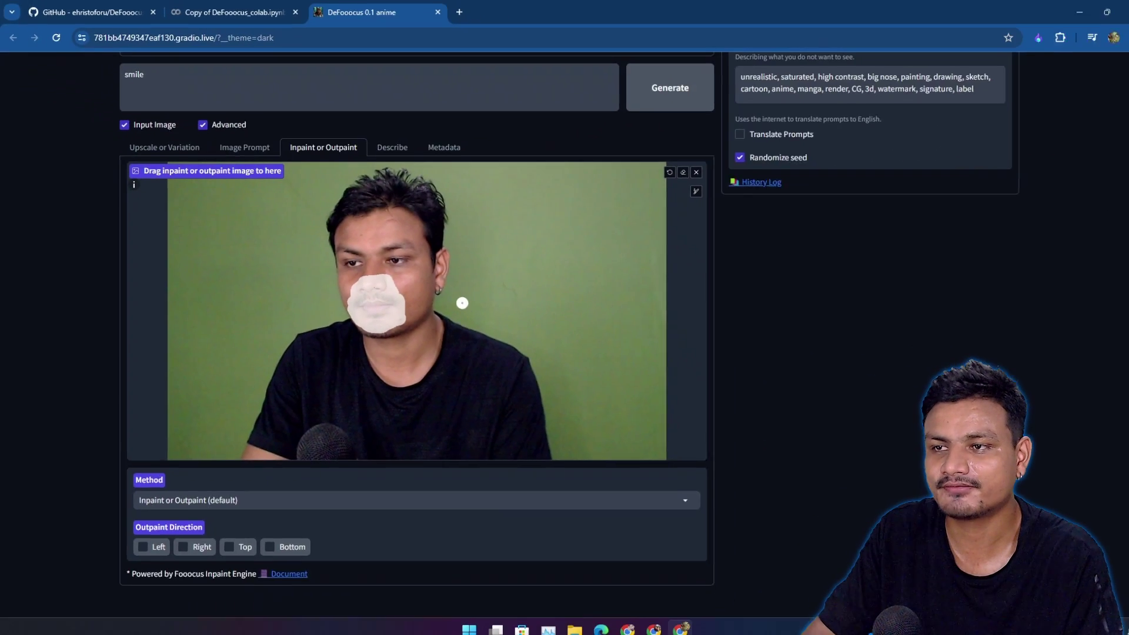
scroll(474, 271, "up", 8)
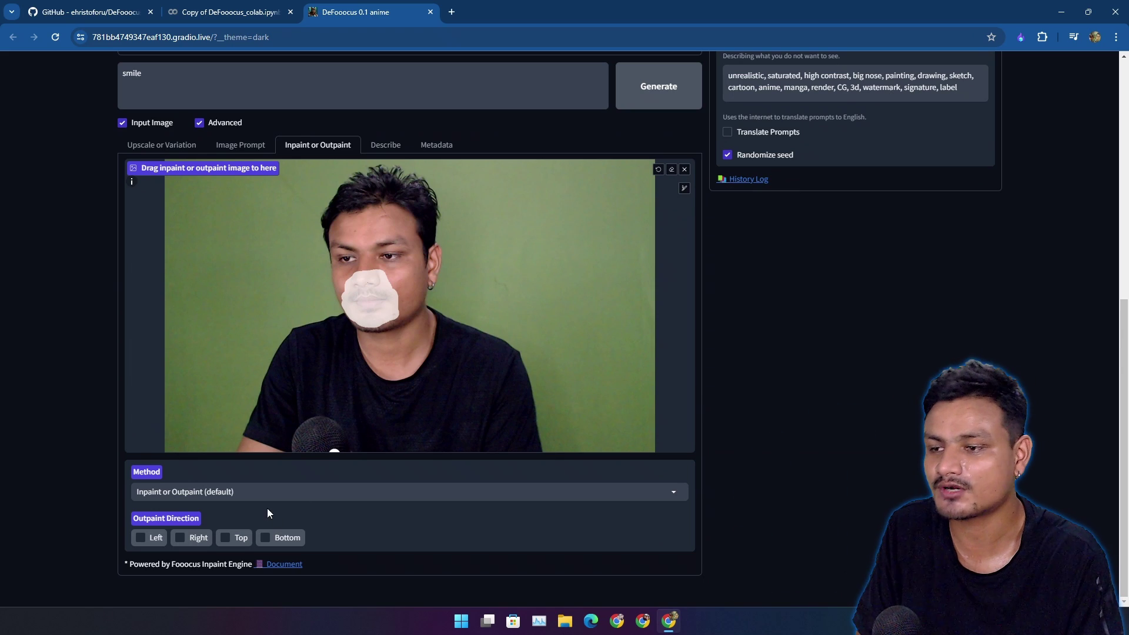
Choose 'Modify Content (add objects, change background, etc.)' from the inpaint Method dropdown
left_click(274, 492)
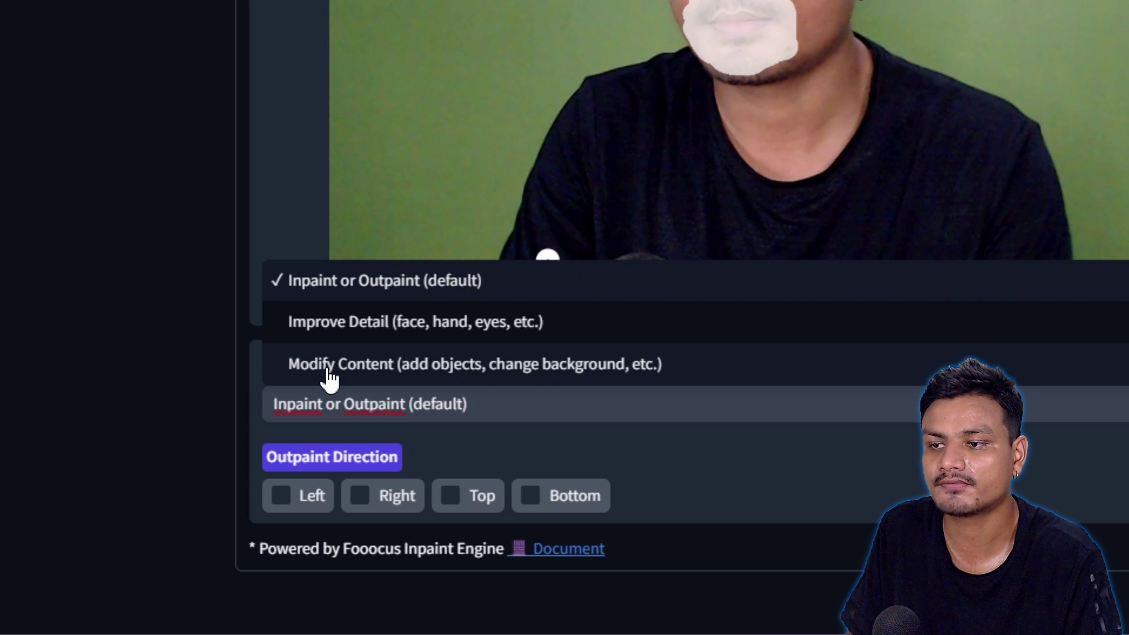
left_click(532, 370)
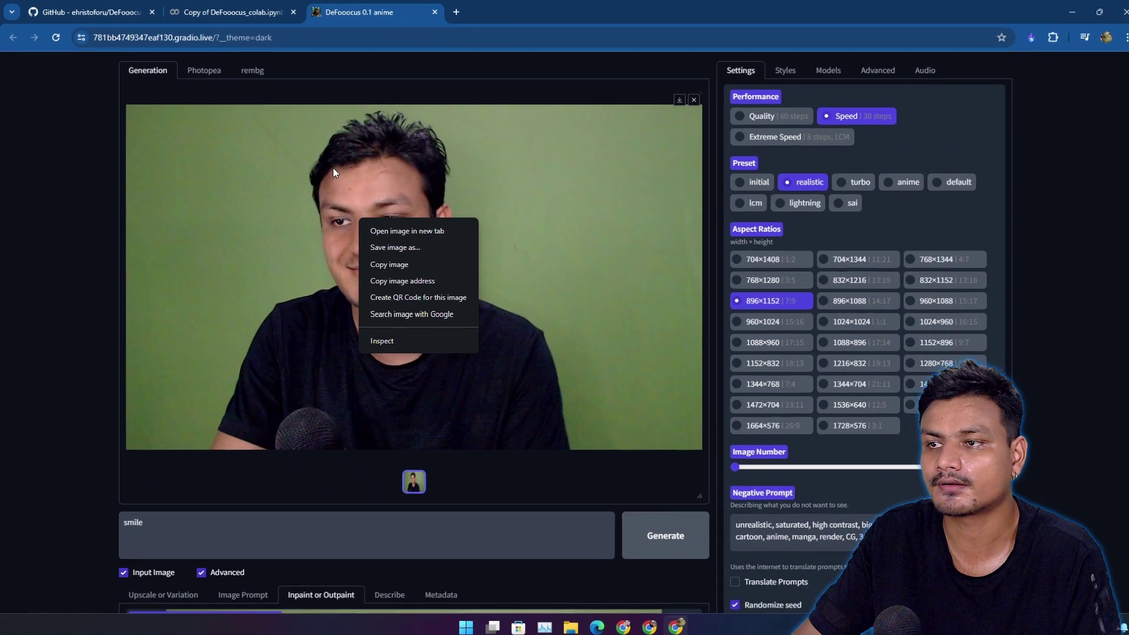
Copy the smiling portrait and paste it into Photopea as a new layer
left_click(432, 247)
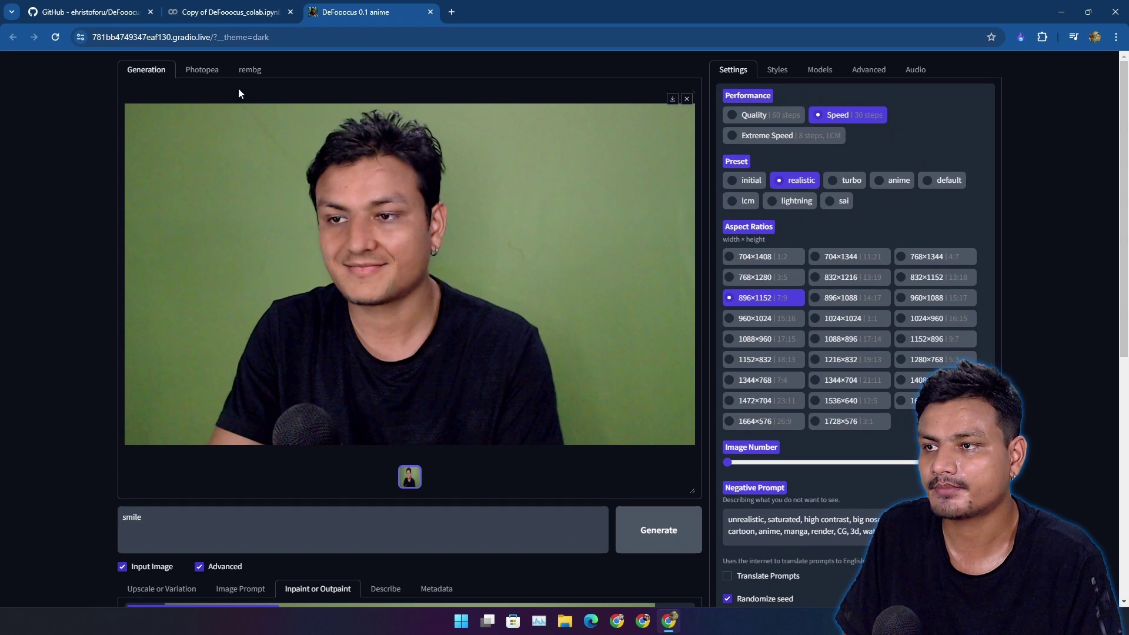
left_click(202, 70)
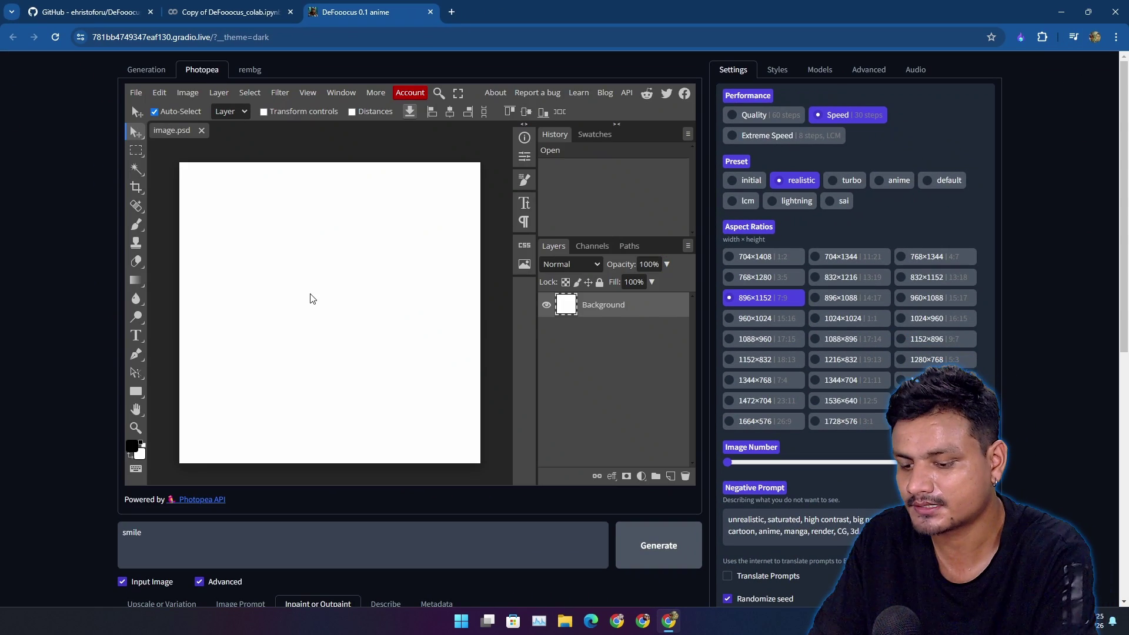
key("ctrl+v")
scroll(374, 311, "down", 3)
scroll(374, 311, "up", 4)
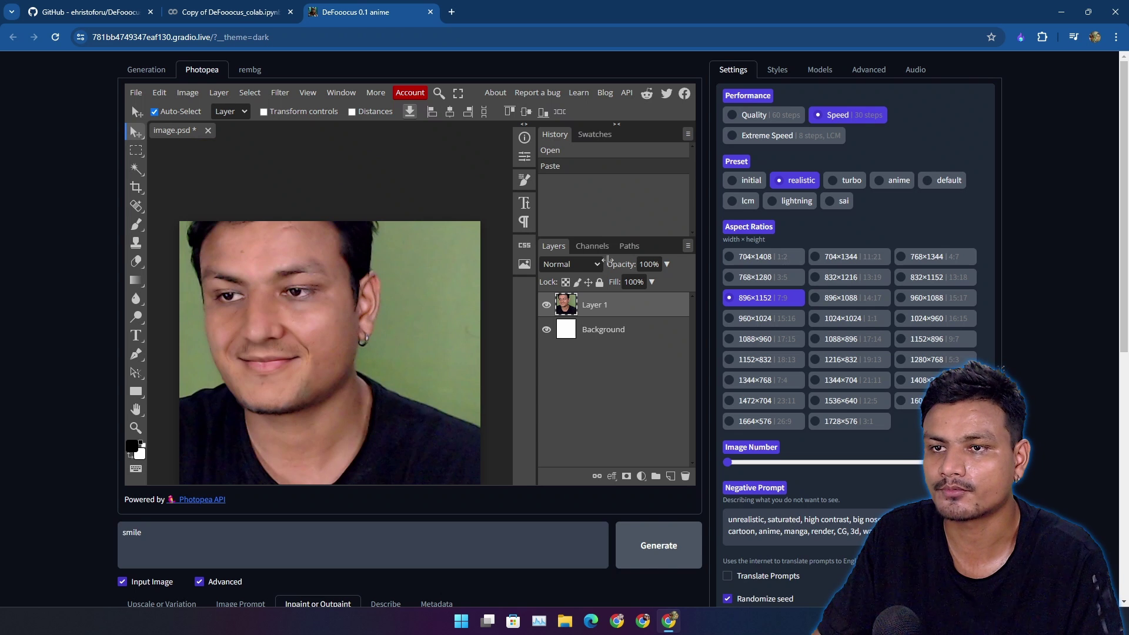
Uncheck Advanced to widen the editor and go to the rembg tab
left_click(221, 585)
scroll(618, 405, "down", 2)
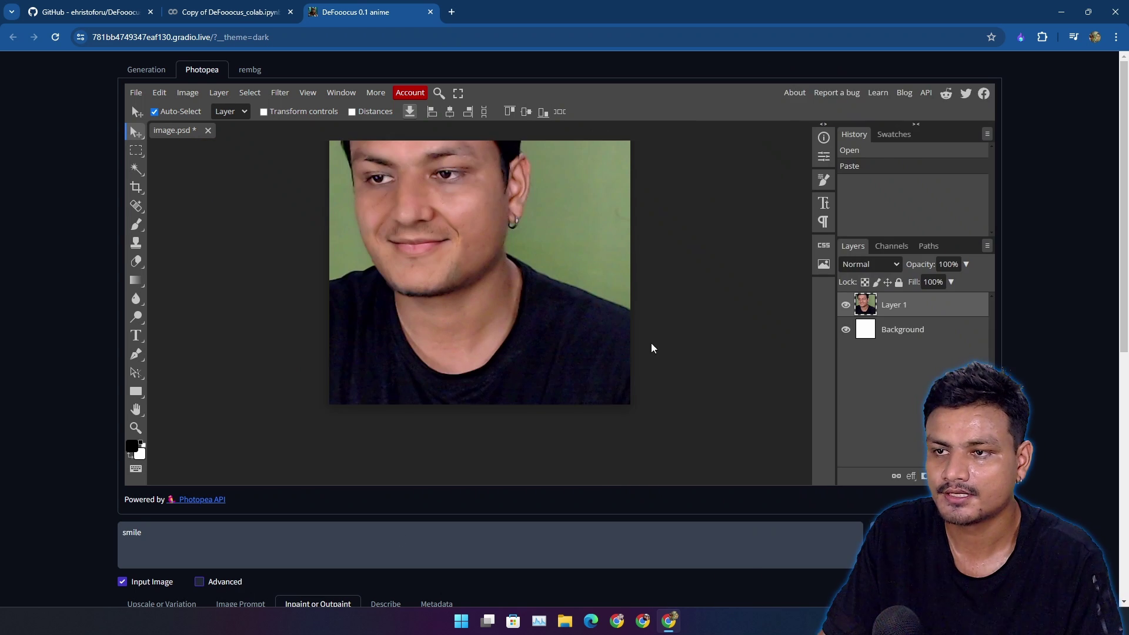
scroll(462, 348, "up", 3)
scroll(470, 340, "down", 2)
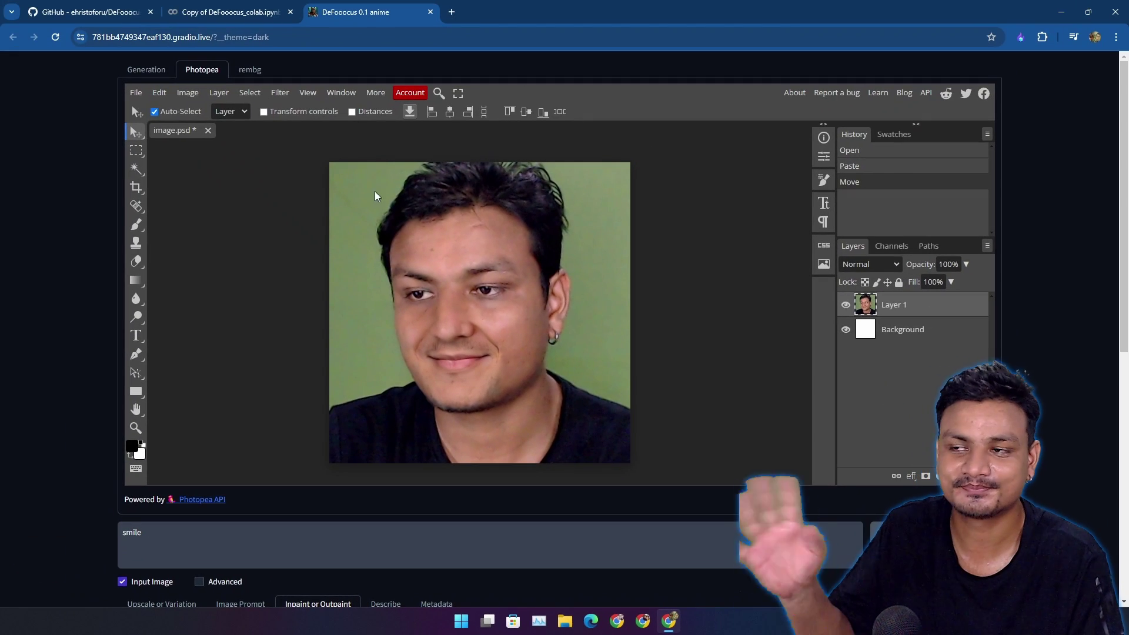
left_click(252, 71)
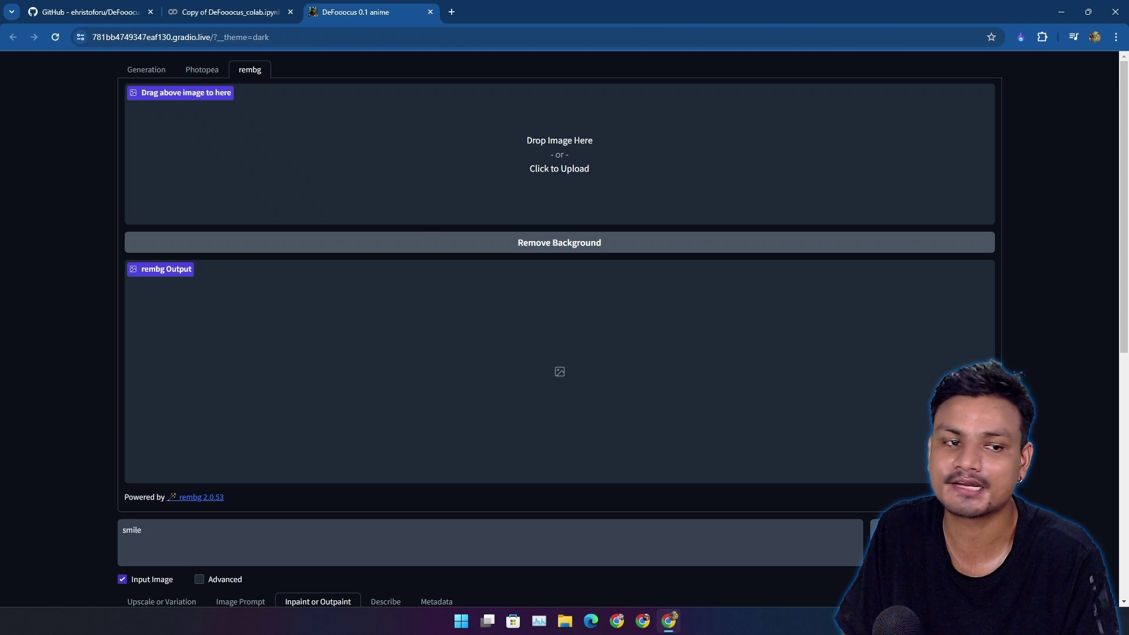
Remove the portrait's green background in rembg, then load the red Audi photo into Describe
left_click_drag(853, 253, 523, 173)
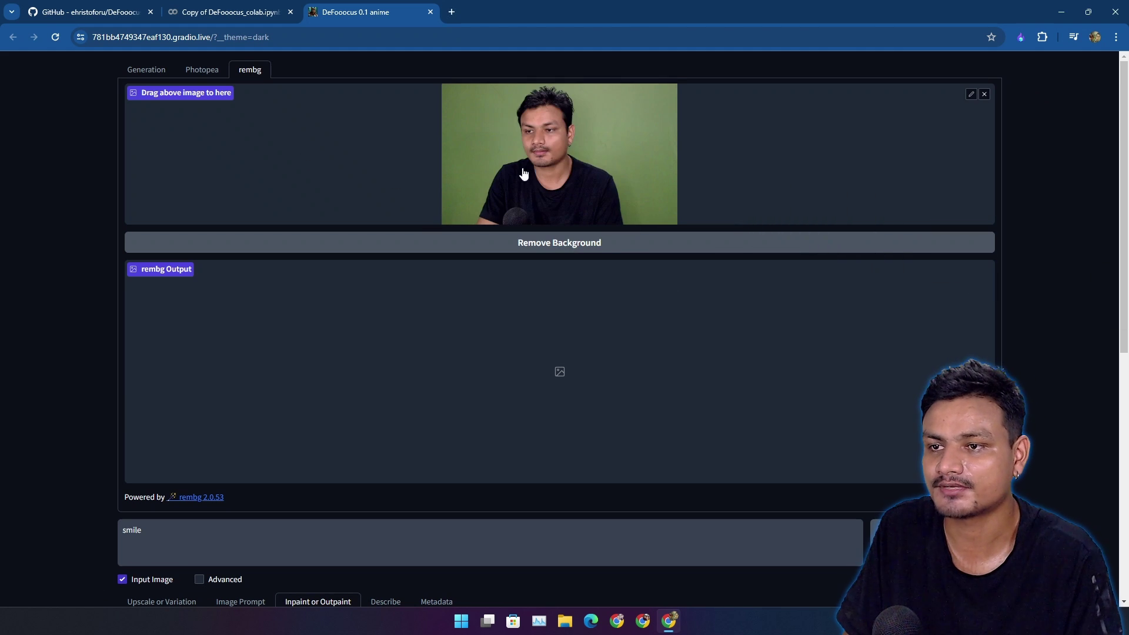
left_click(563, 250)
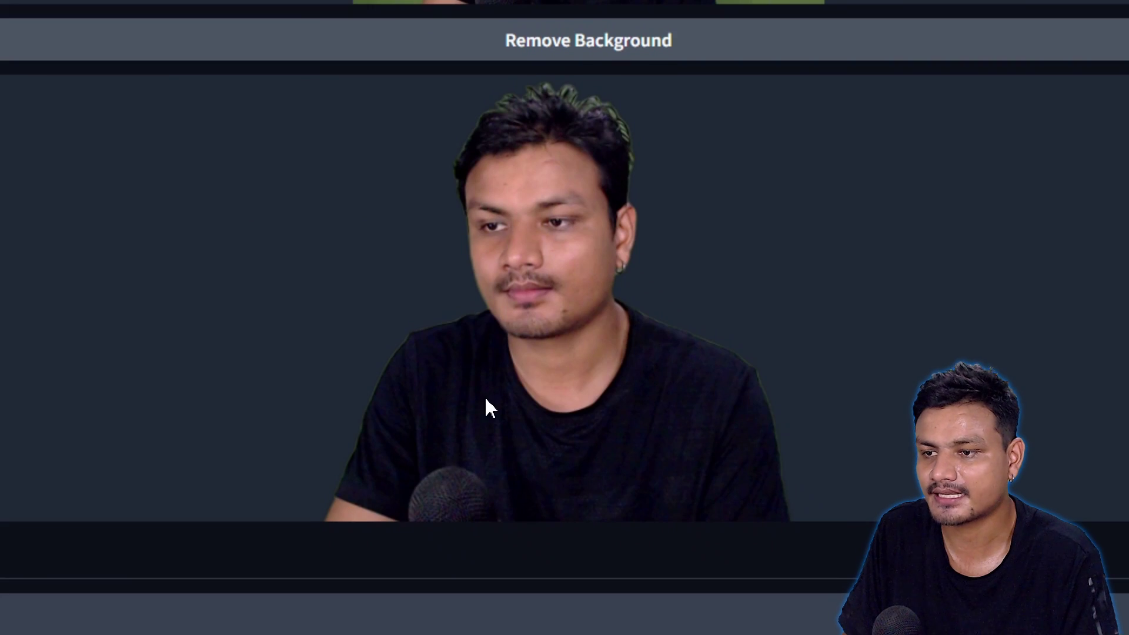
scroll(588, 147, "up", 1)
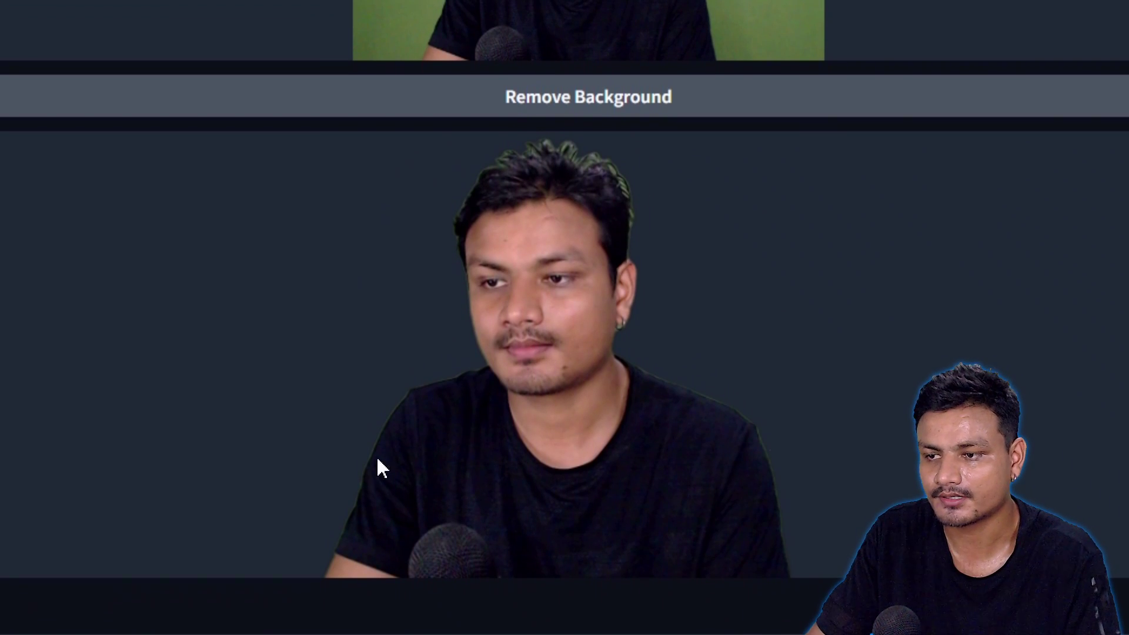
scroll(584, 383, "down", 6)
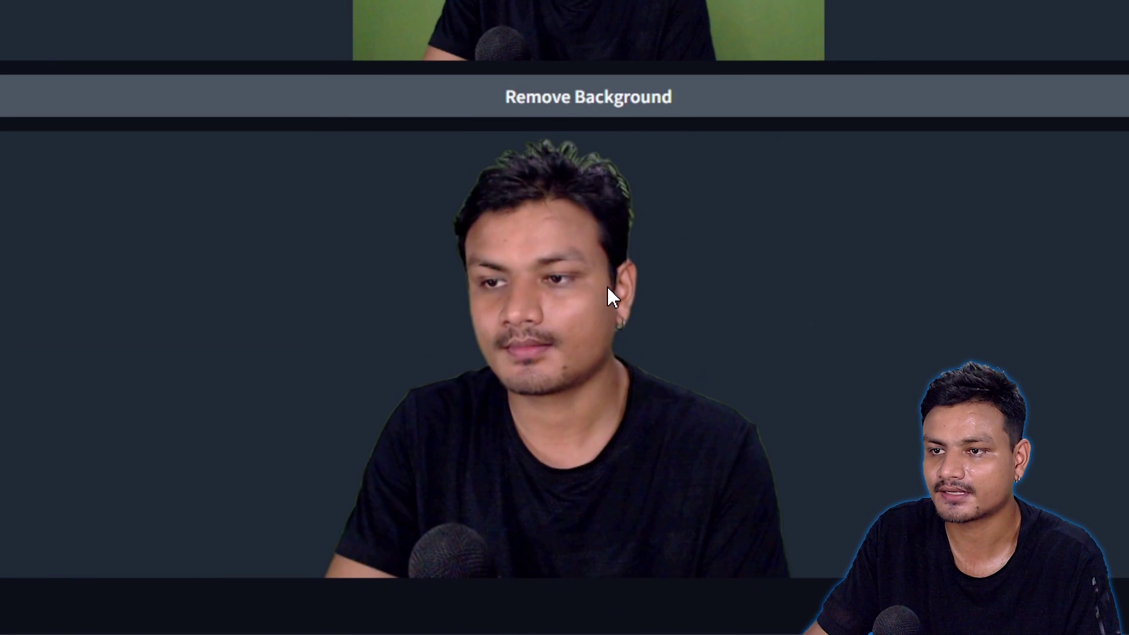
left_click(241, 462)
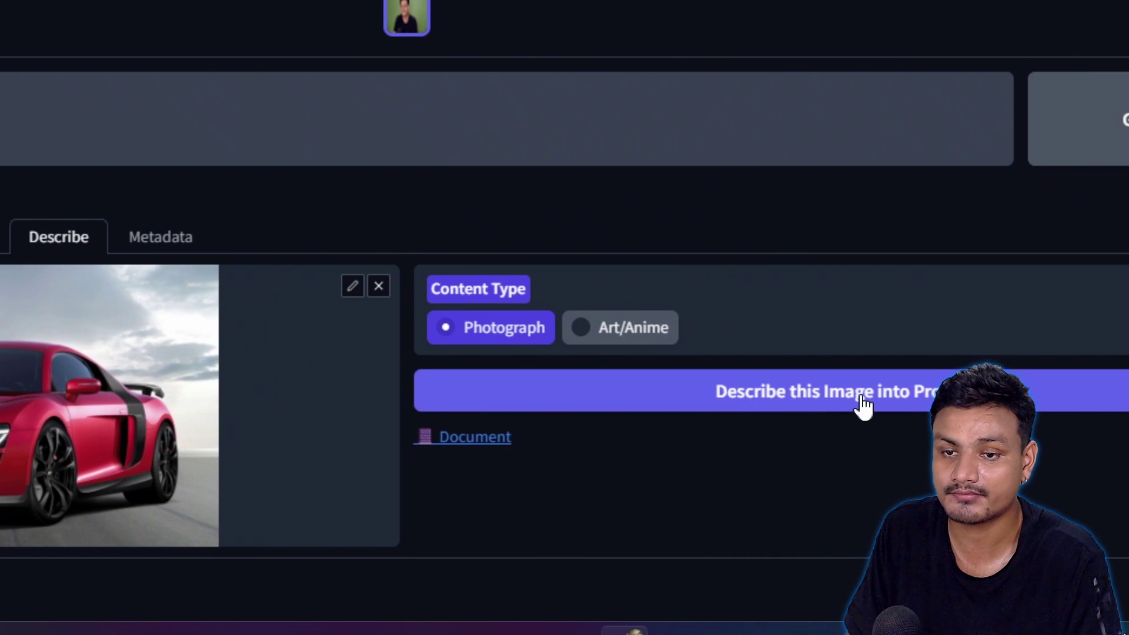
Describe the car photo into a prompt, generate a red sports car without the input image, and view it
left_click(898, 404)
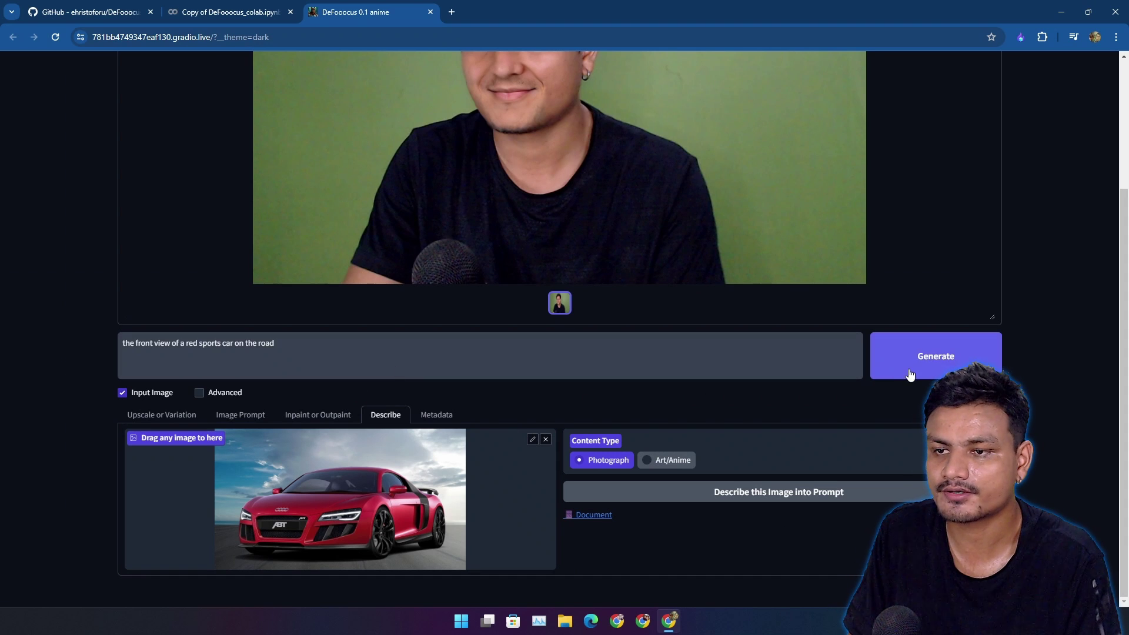
left_click(151, 397)
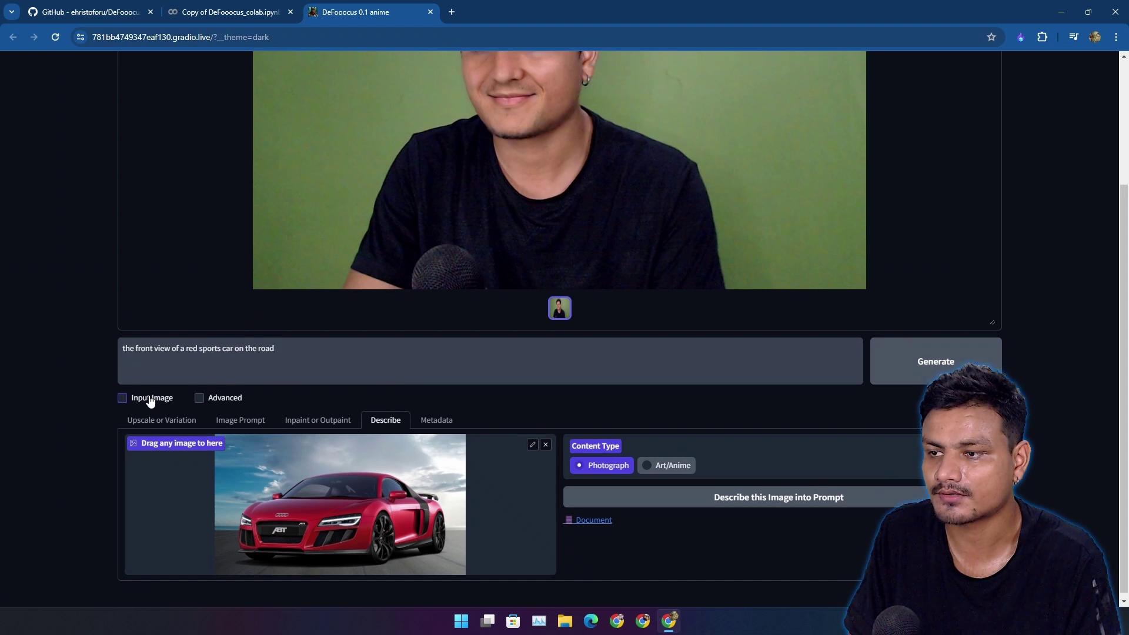
left_click(891, 517)
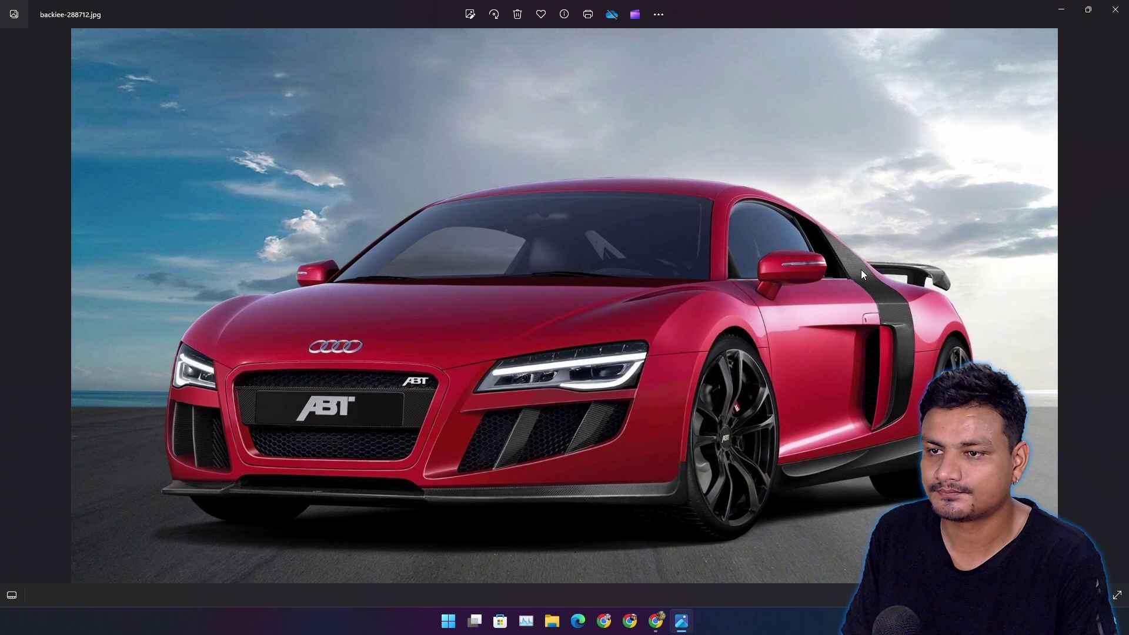
left_click(1115, 18)
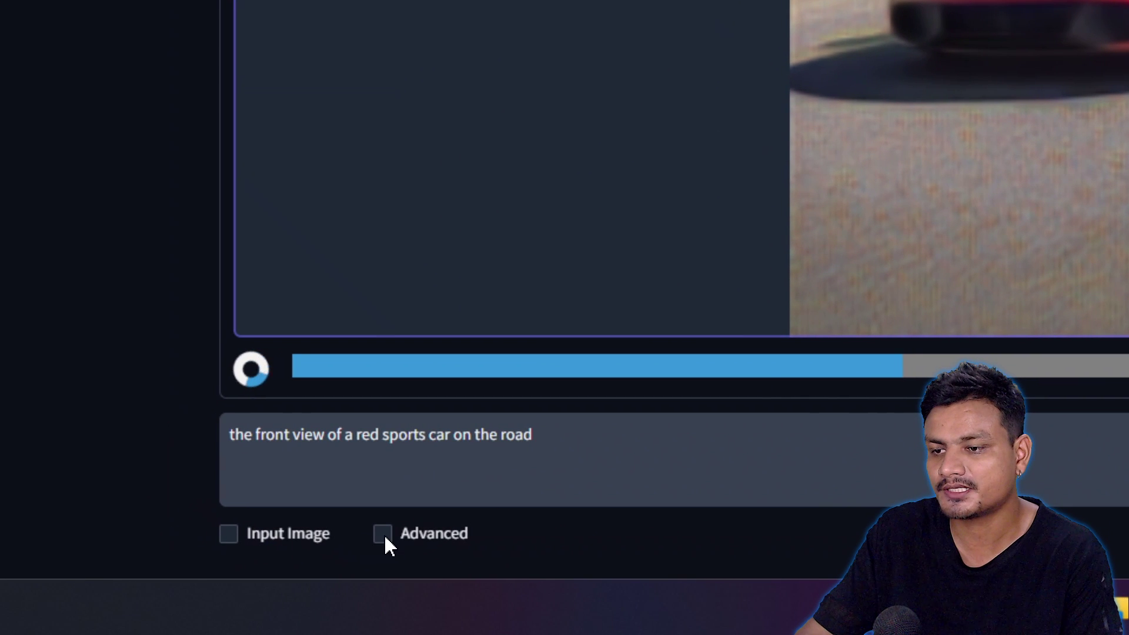
left_click(382, 533)
left_click(615, 369)
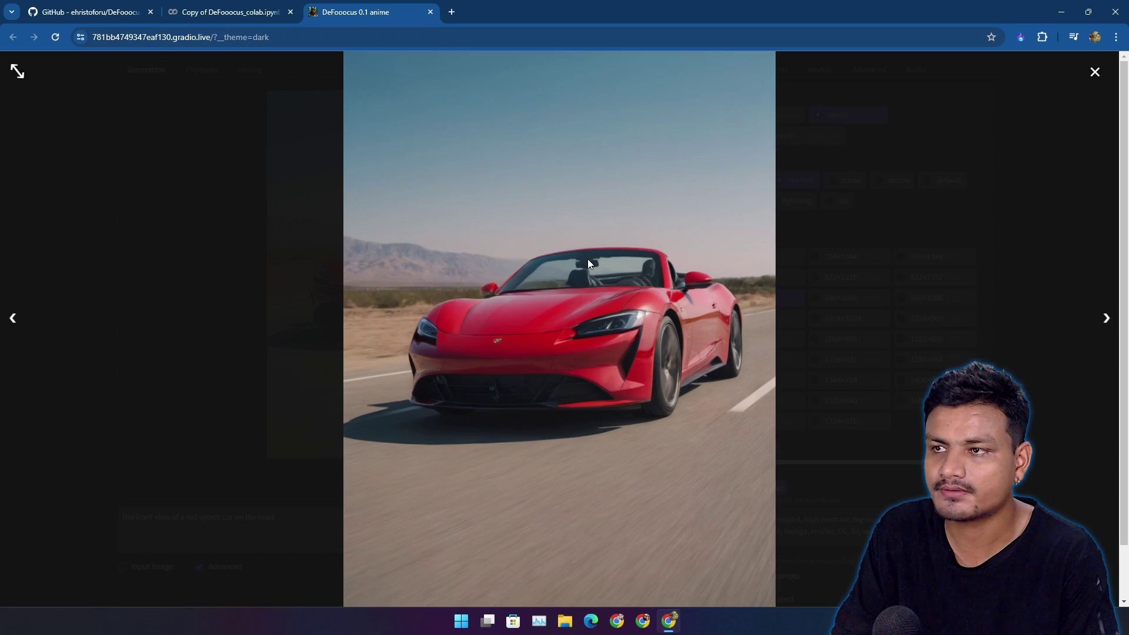
left_click(298, 66)
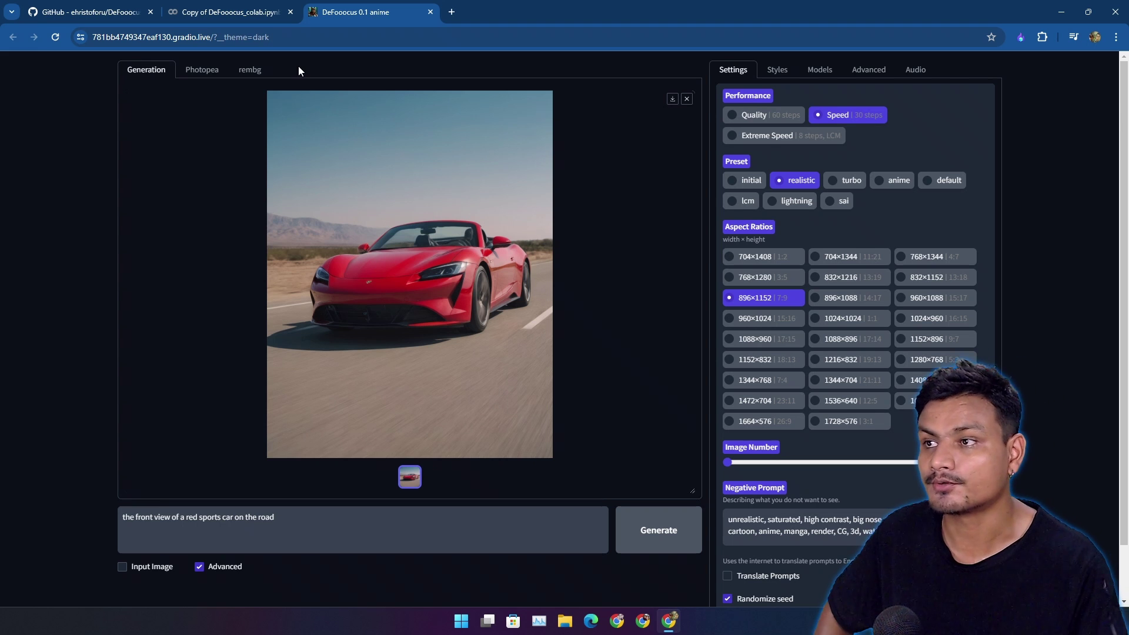
Close the DeFooocus tab and return to the fork's GitHub README
left_click(430, 12)
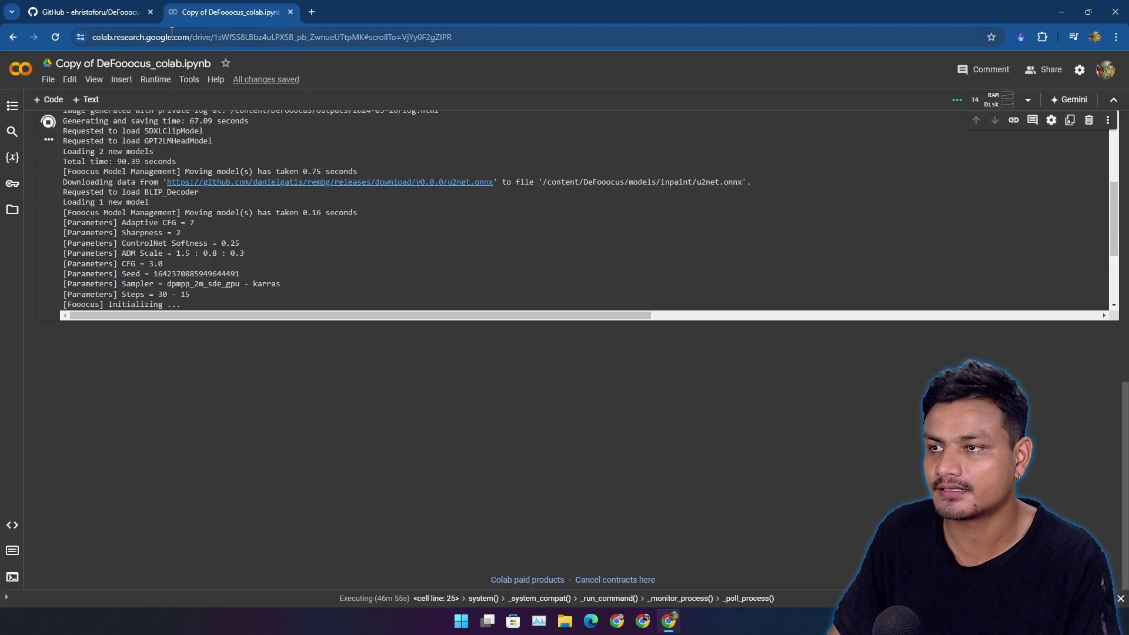
key("ctrl+shift+Tab")
scroll(511, 285, "down", 5)
scroll(478, 353, "up", 15)
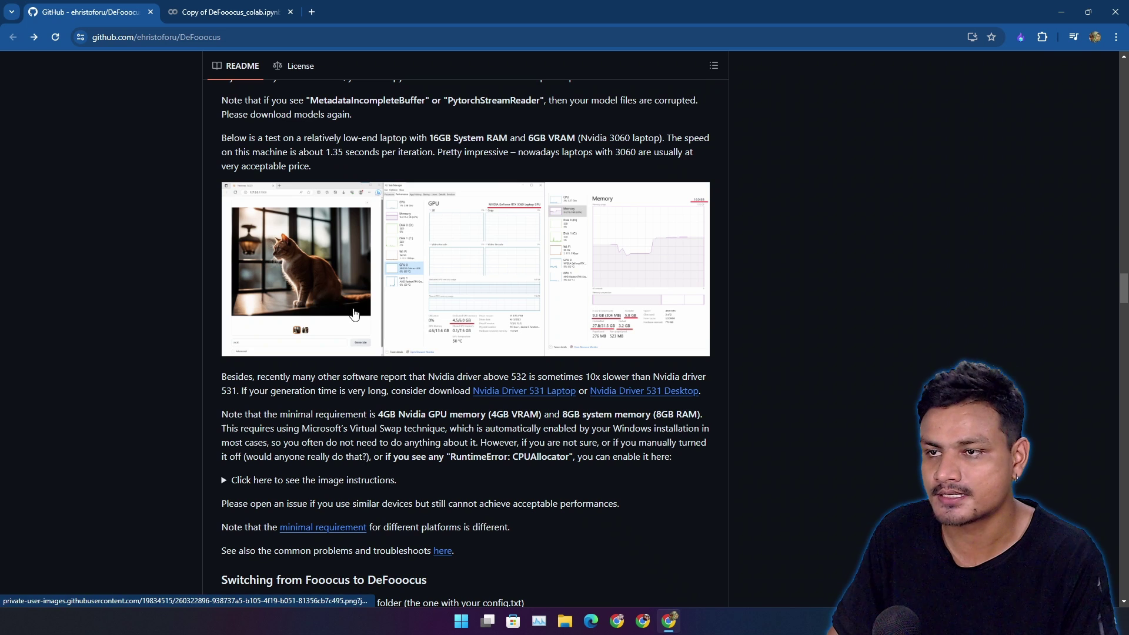
Review the DeFooocus README, then close Chrome and leave the unsaved Colab notebook
scroll(529, 314, "up", 10)
scroll(339, 310, "up", 10)
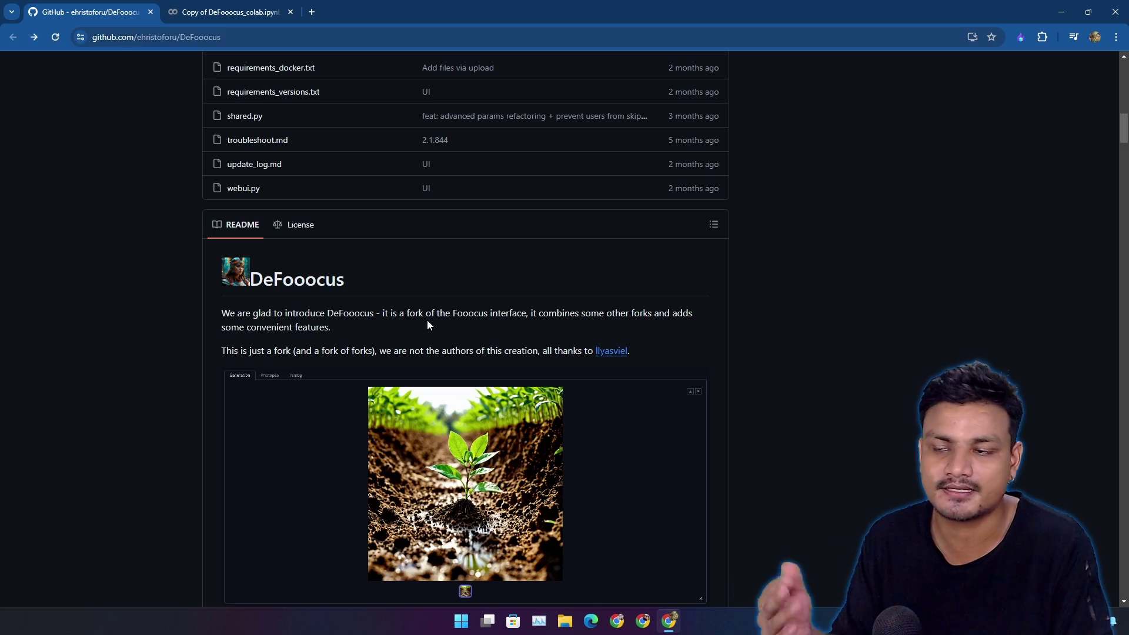
scroll(427, 320, "down", 20)
scroll(442, 355, "up", 12)
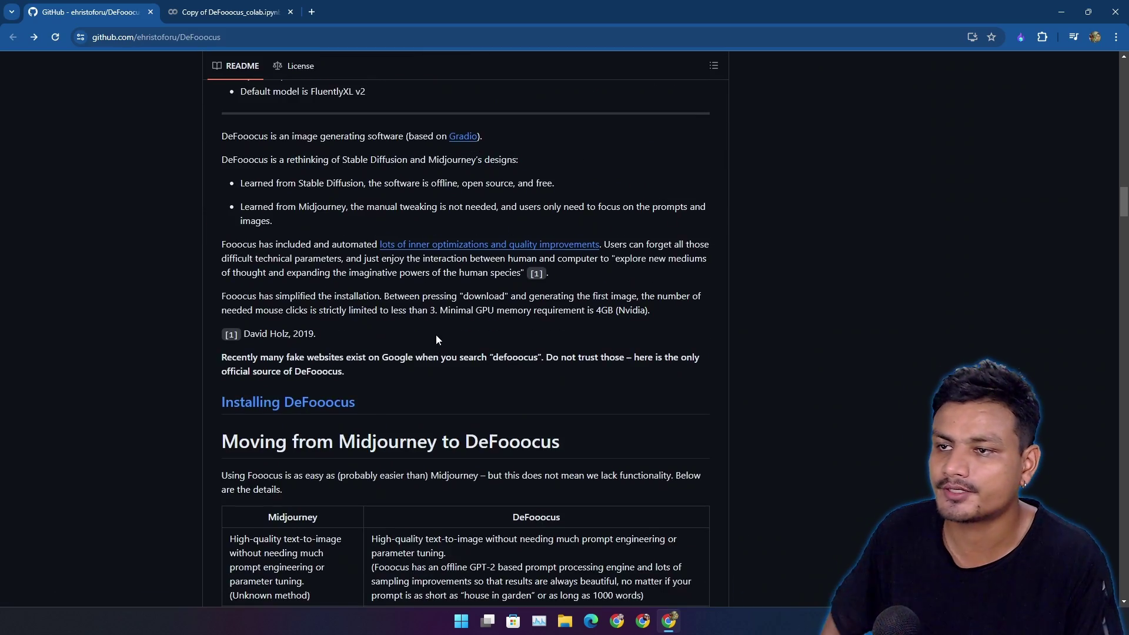
scroll(435, 339, "down", 15)
scroll(591, 379, "up", 4)
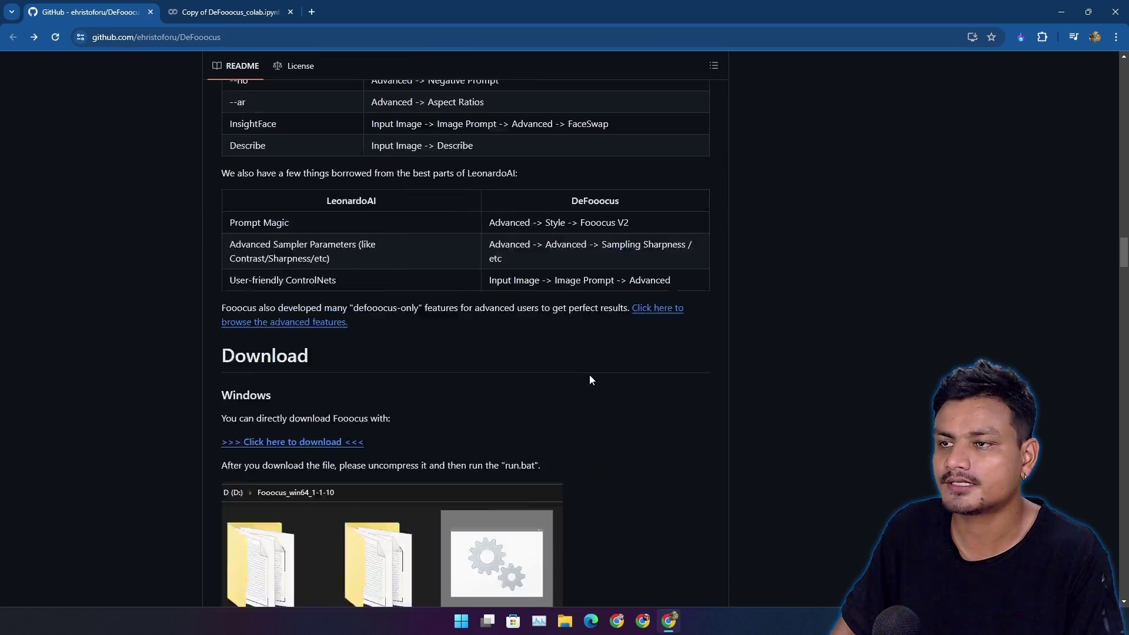
scroll(591, 379, "up", 20)
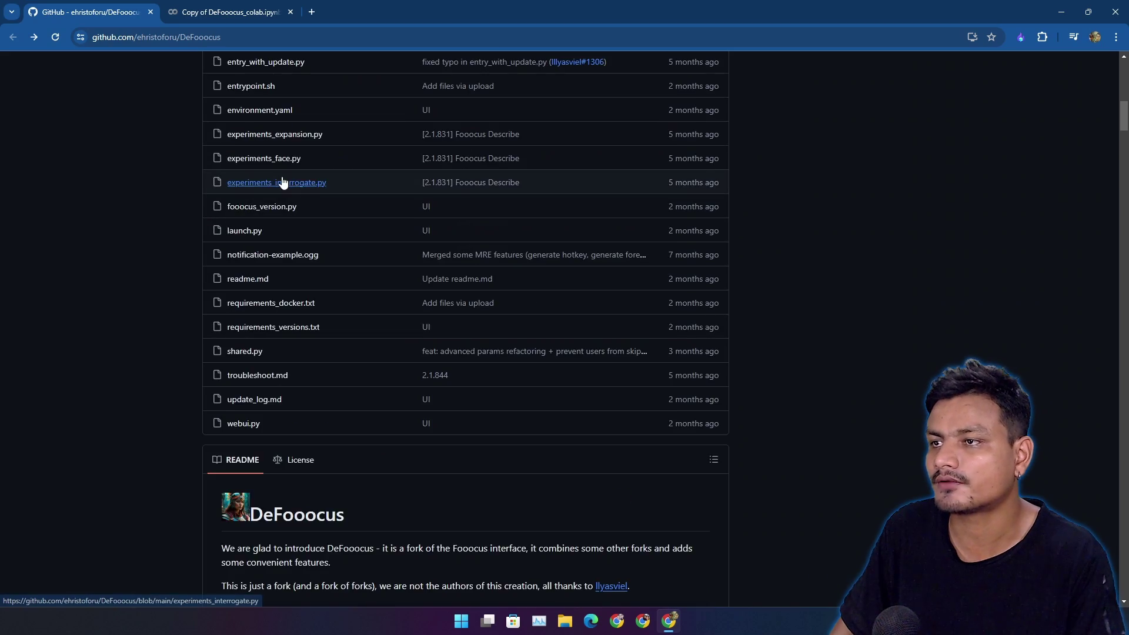
scroll(284, 182, "up", 10)
scroll(241, 79, "down", 20)
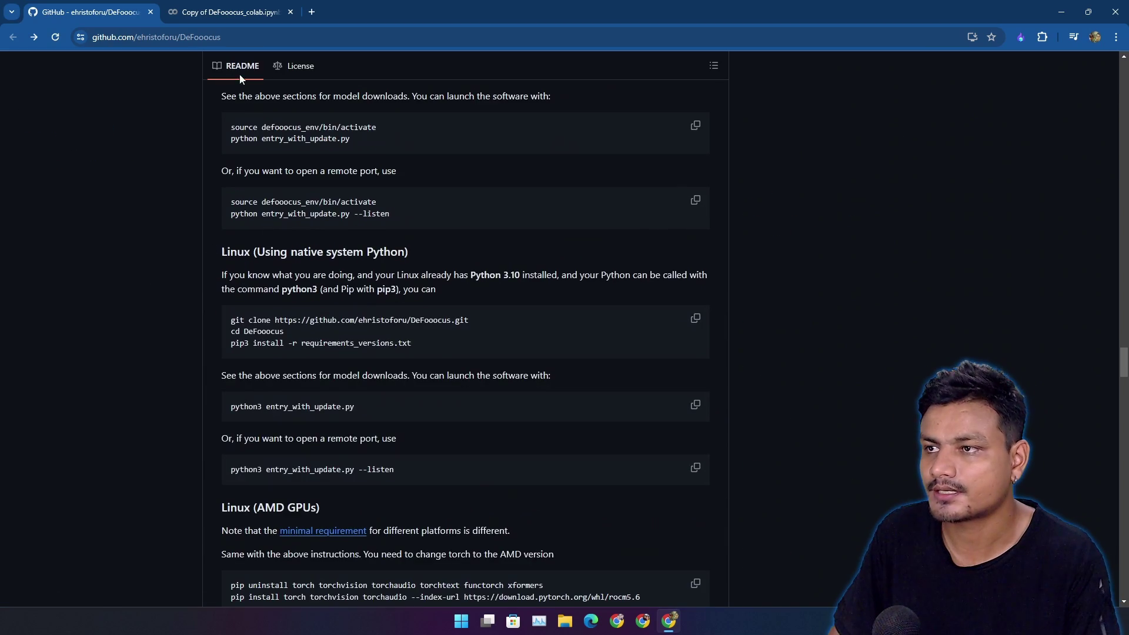
left_click(1113, 12)
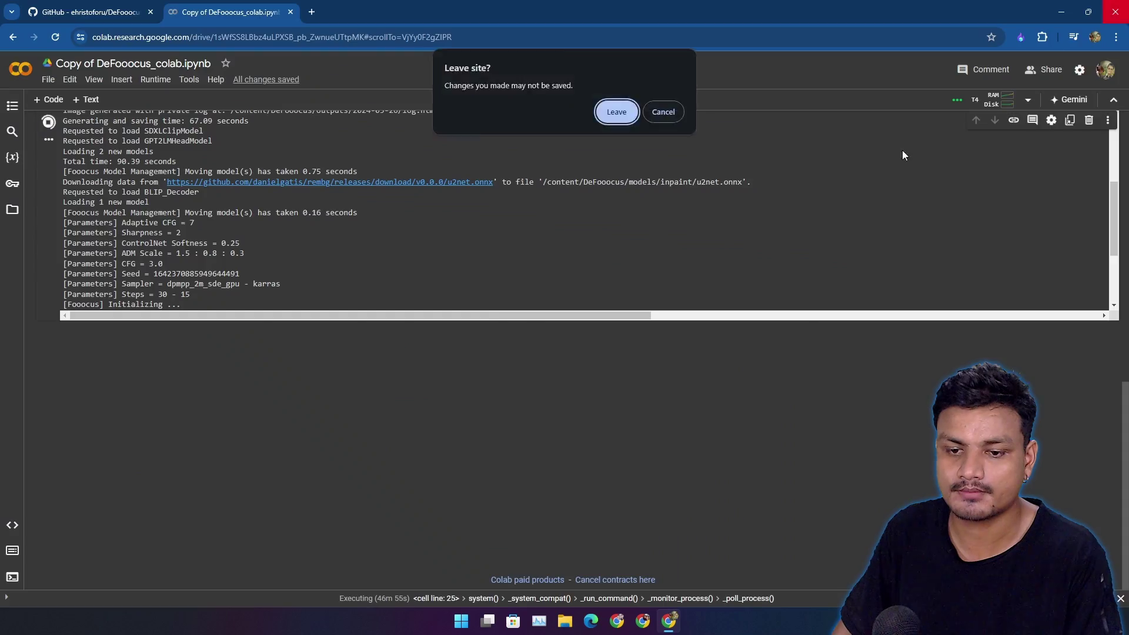
left_click(612, 111)
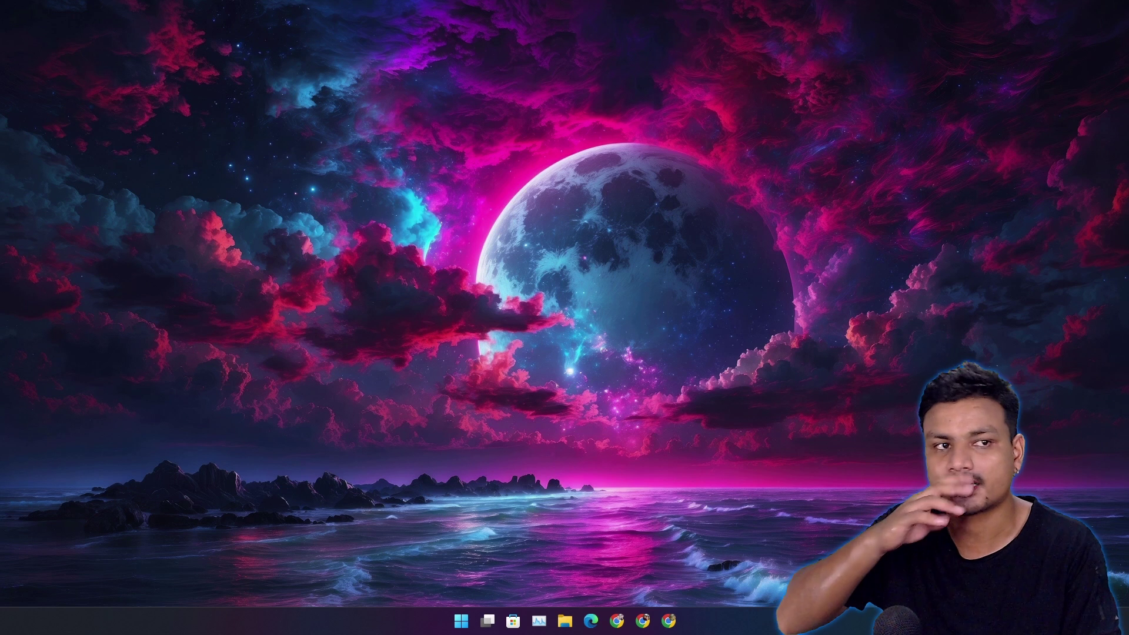